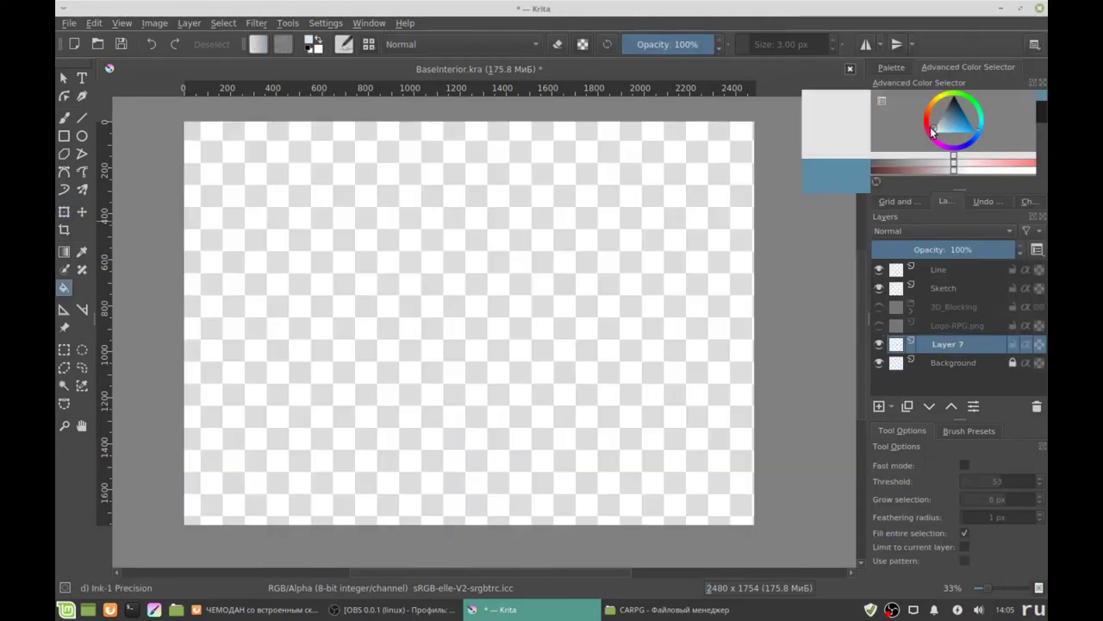
Make the Line layer active and set the ink colour to black
left_click(940, 269)
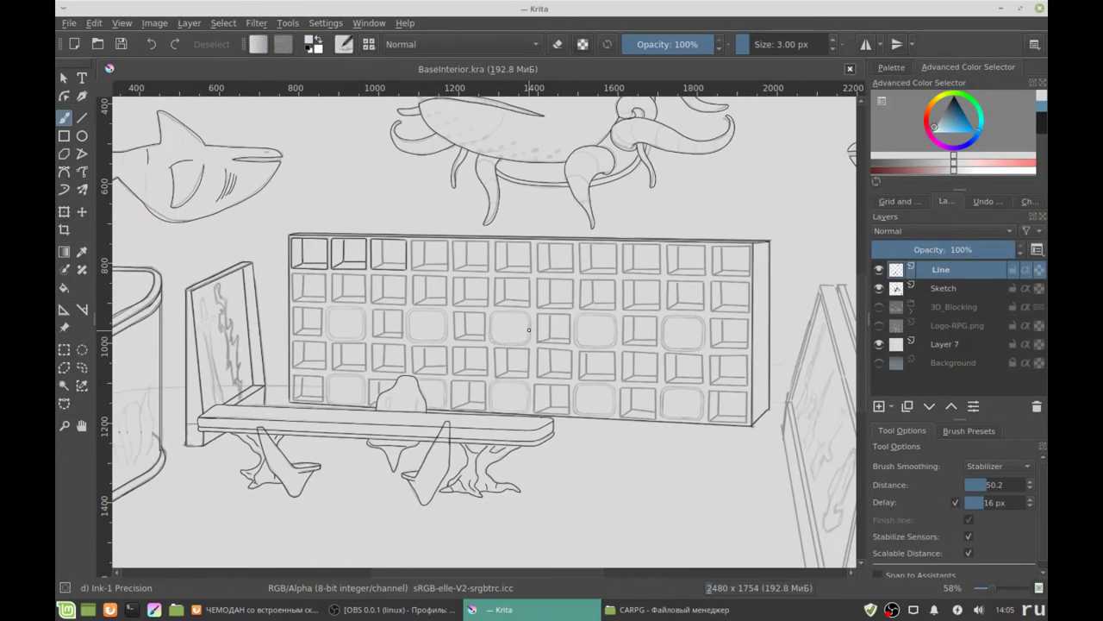
scroll(419, 316, "up", 4)
scroll(419, 316, "up", 4)
scroll(283, 405, "up", 3)
left_click(949, 100)
Ink the first compartment's corners and inner lines, plus straight sides, top and bottom edges
left_click_drag(281, 399, 302, 424)
left_click_drag(569, 416, 550, 429)
left_click_drag(364, 419, 446, 445)
left_click_drag(379, 448, 459, 214)
left_click_drag(466, 401, 660, 405)
left_click_drag(328, 211, 328, 415)
left_click_drag(624, 210, 625, 422)
left_click_drag(345, 187, 613, 187)
left_click_drag(351, 433, 606, 434)
Ink the second compartment's inner lines freehand and draw its four straight sides
key("b")
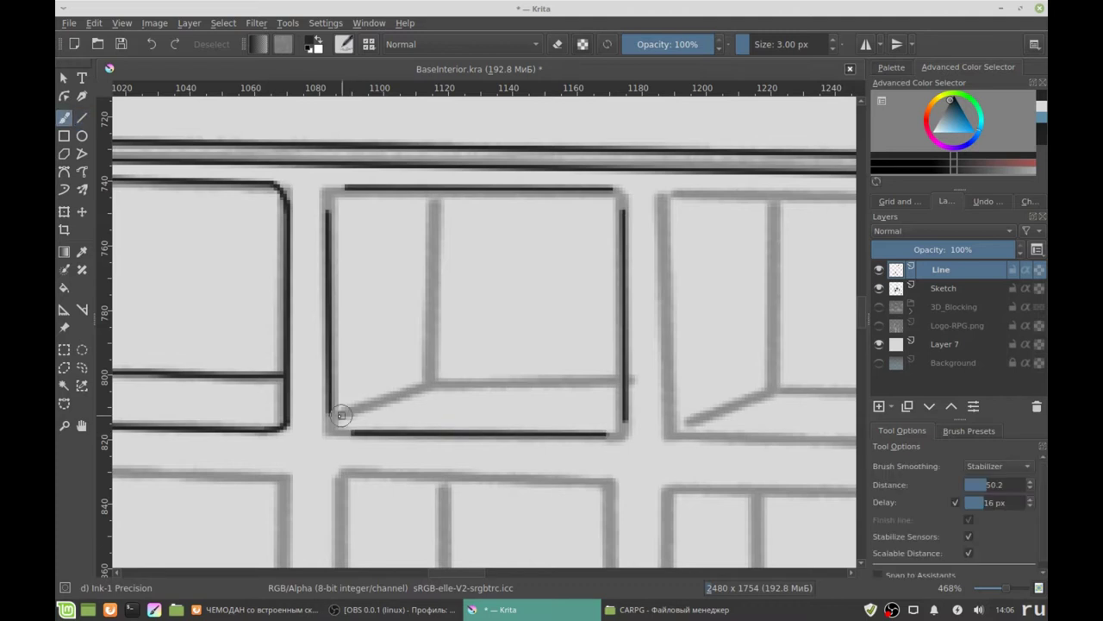
left_click_drag(341, 423, 431, 197)
left_click_drag(431, 382, 624, 382)
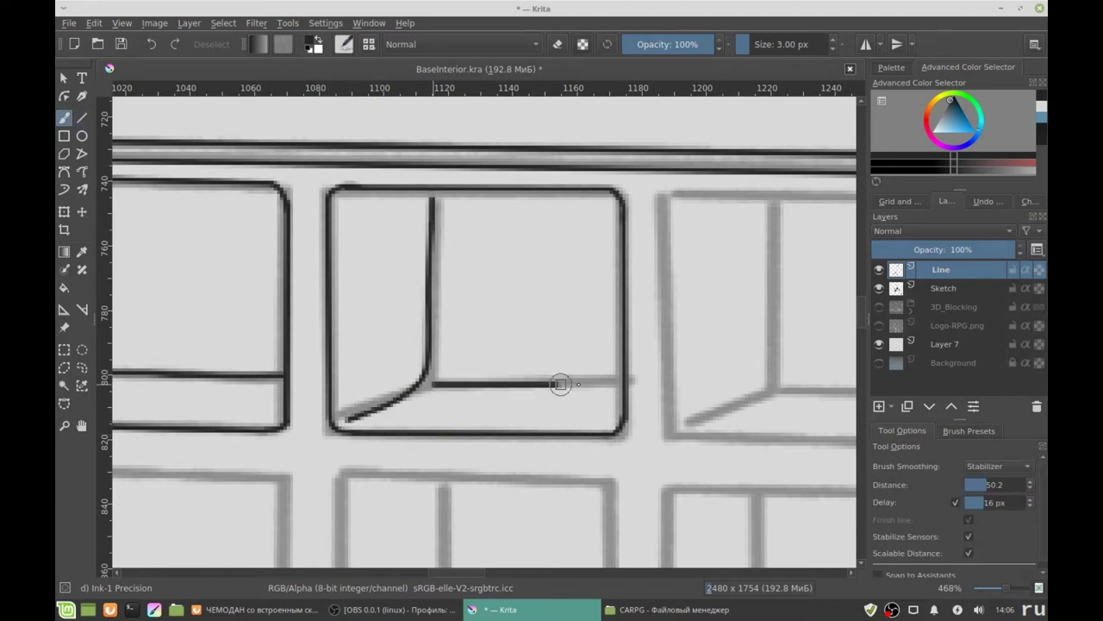
left_click_drag(672, 286, 374, 286)
left_click_drag(365, 200, 368, 421)
left_click_drag(653, 209, 654, 424)
left_click_drag(379, 185, 645, 187)
left_click_drag(387, 431, 635, 437)
Freehand-ink the third compartment's edges and inner lines
key("b")
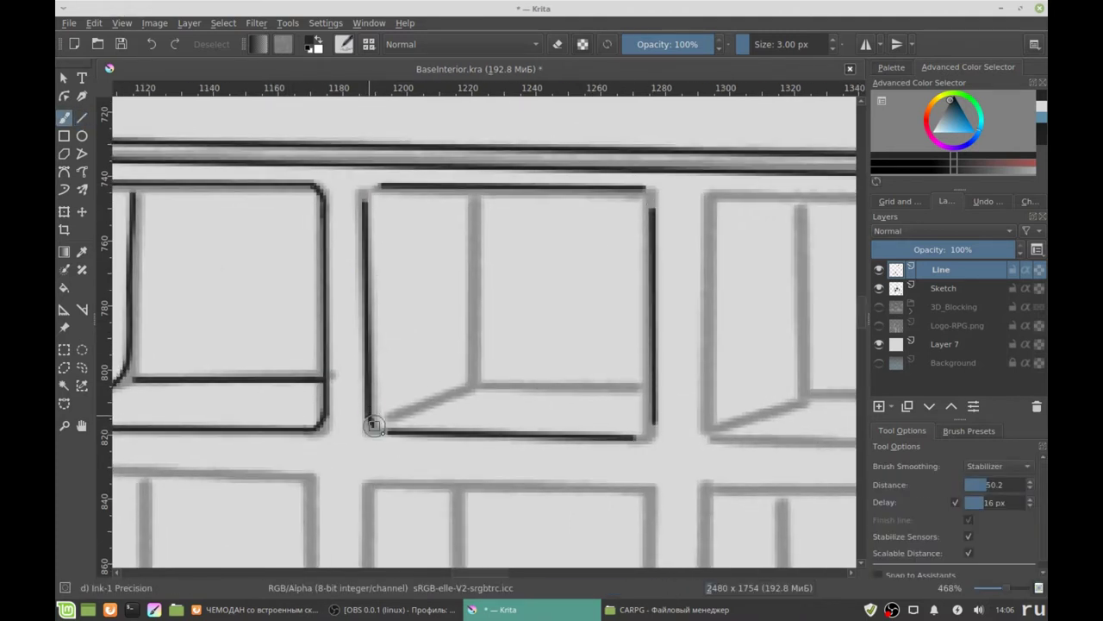
left_click_drag(386, 420, 475, 200)
left_click_drag(484, 385, 647, 386)
scroll(388, 226, "right", 4)
mouse_move(340, 211)
left_mouse_down()
mouse_move(617, 440)
mouse_move(627, 209)
left_mouse_up()
left_click_drag(609, 193, 355, 193)
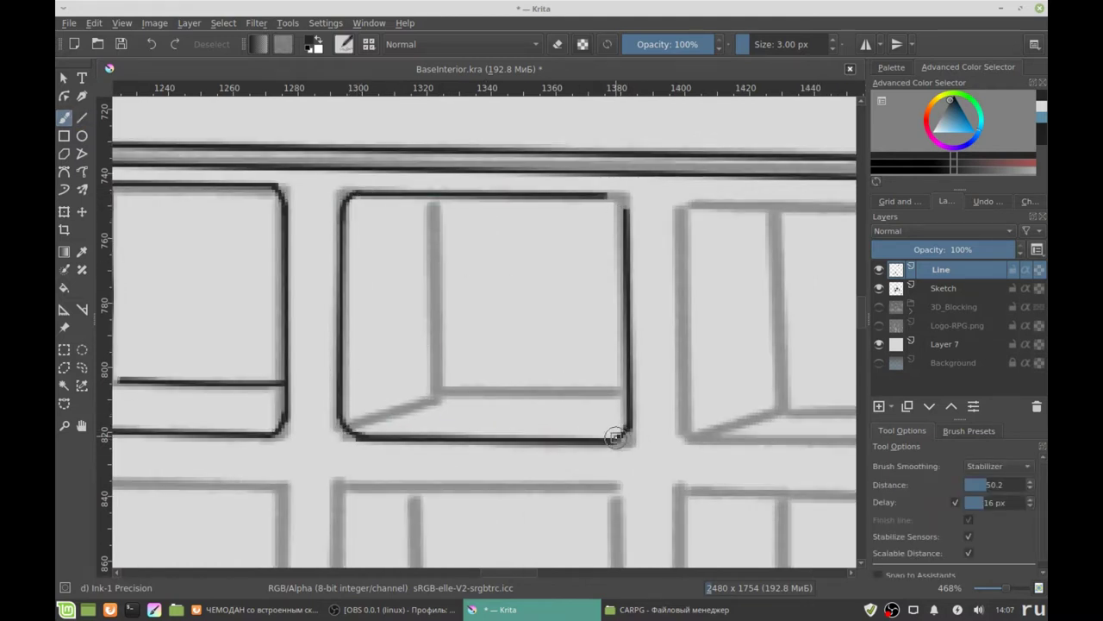
left_click_drag(348, 430, 436, 203)
left_click_drag(439, 395, 623, 392)
Draw the fourth box's straight sides, top and bottom, then ink its inner lines
scroll(623, 392, "right", 4)
key("v")
left_click_drag(425, 193, 425, 401)
left_click_drag(712, 204, 714, 400)
left_click_drag(441, 419, 700, 419)
left_click_drag(700, 184, 445, 183)
key("b")
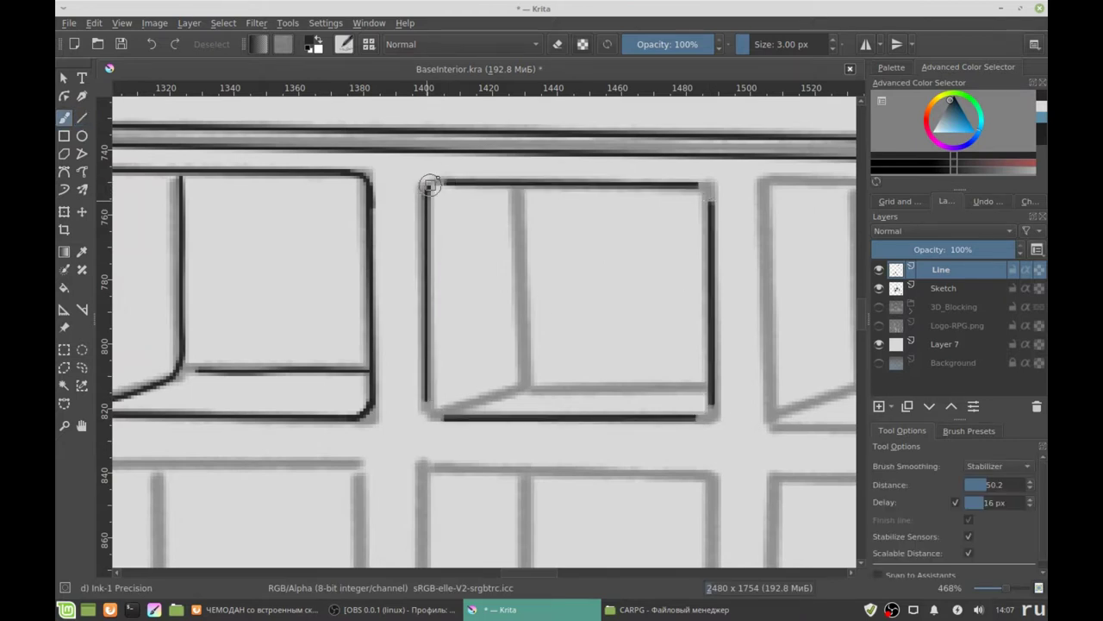
left_click_drag(444, 407, 522, 189)
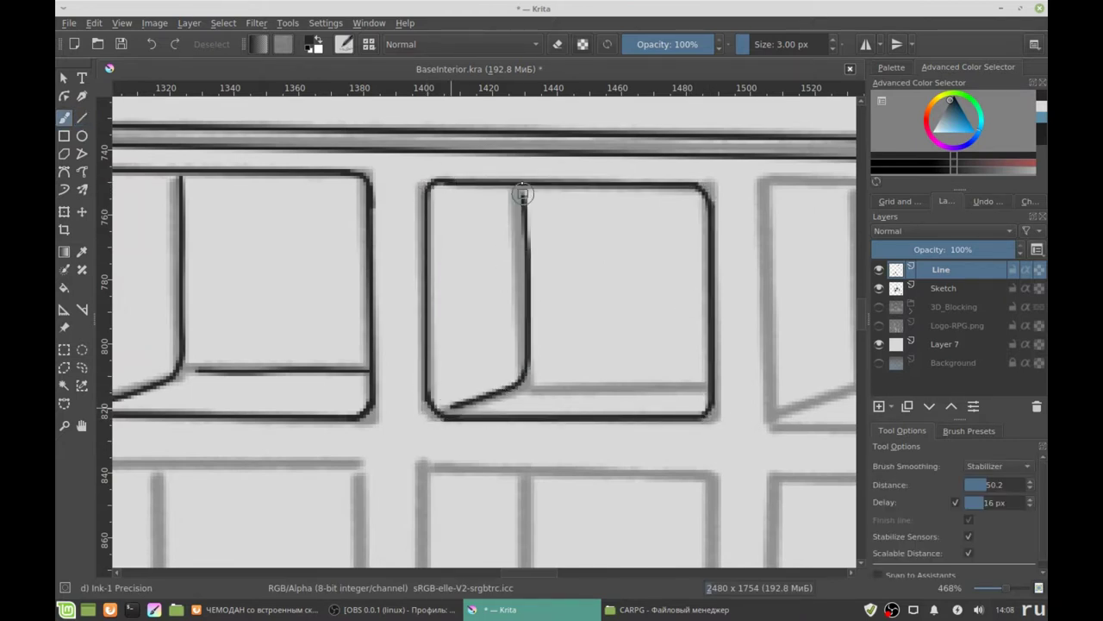
left_click_drag(534, 384, 679, 384)
Draw the fifth box's straight sides and top edge, then ink its inner bottom line
scroll(396, 226, "right", 4)
key("v")
left_click_drag(365, 164, 365, 377)
left_click_drag(664, 176, 663, 384)
left_click_drag(646, 151, 386, 150)
key("b")
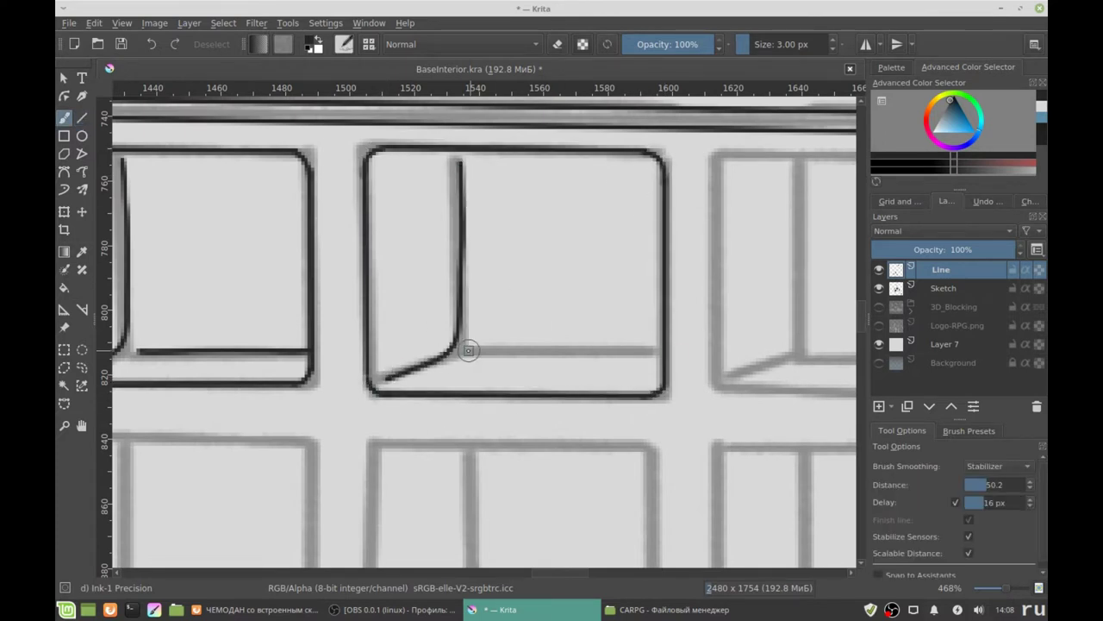
left_click_drag(469, 350, 657, 350)
Freehand-ink the sixth box's sides and diagonal inner line
scroll(517, 344, "right", 5)
mouse_move(390, 168)
left_mouse_down()
mouse_move(389, 369)
mouse_move(677, 392)
left_mouse_up()
mouse_move(688, 387)
left_mouse_down()
mouse_move(688, 168)
mouse_move(403, 155)
left_mouse_up()
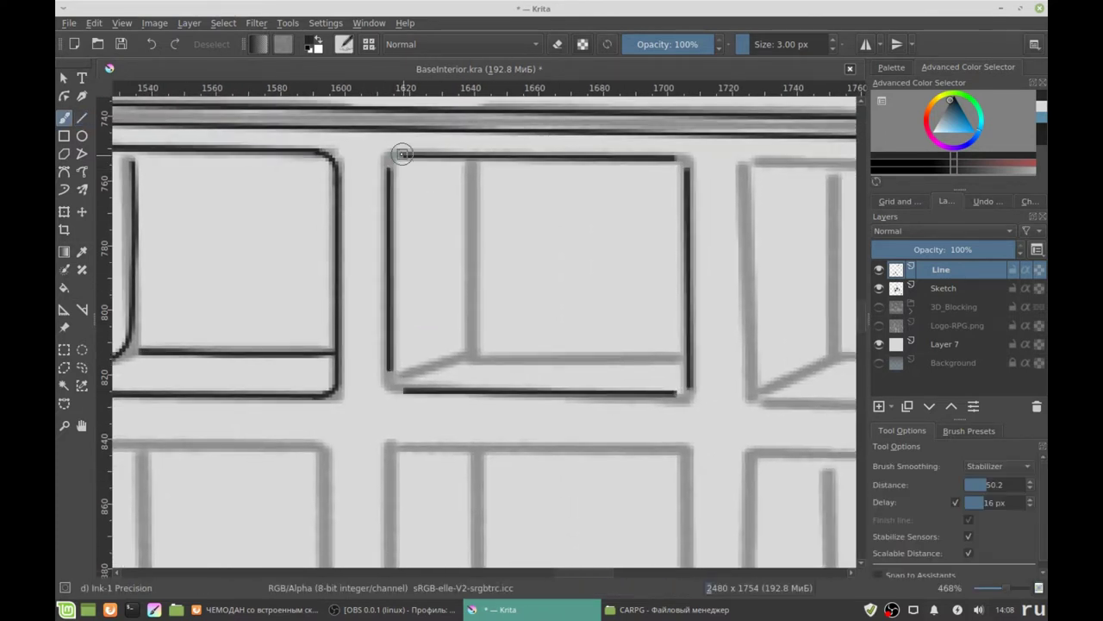
left_click_drag(404, 377, 470, 162)
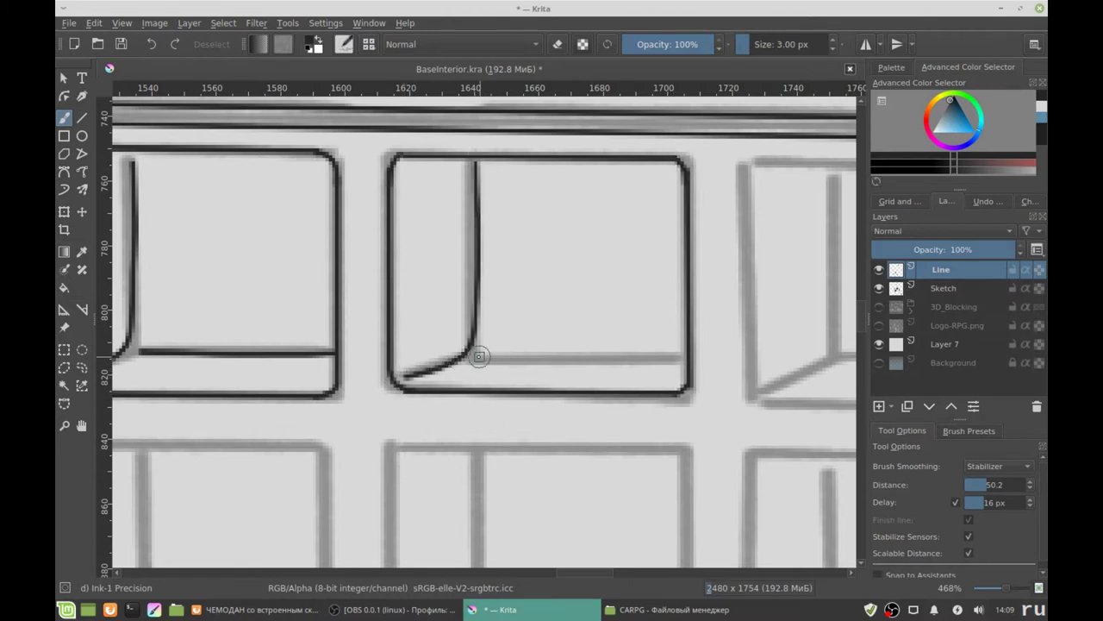
Ink the seventh box's sides plus its inner diagonal and vertical lines
scroll(481, 353, "right", 5)
left_click_drag(365, 174, 367, 388)
mouse_move(390, 399)
left_mouse_down()
mouse_move(660, 402)
mouse_move(675, 179)
left_mouse_up()
left_click_drag(653, 162, 386, 157)
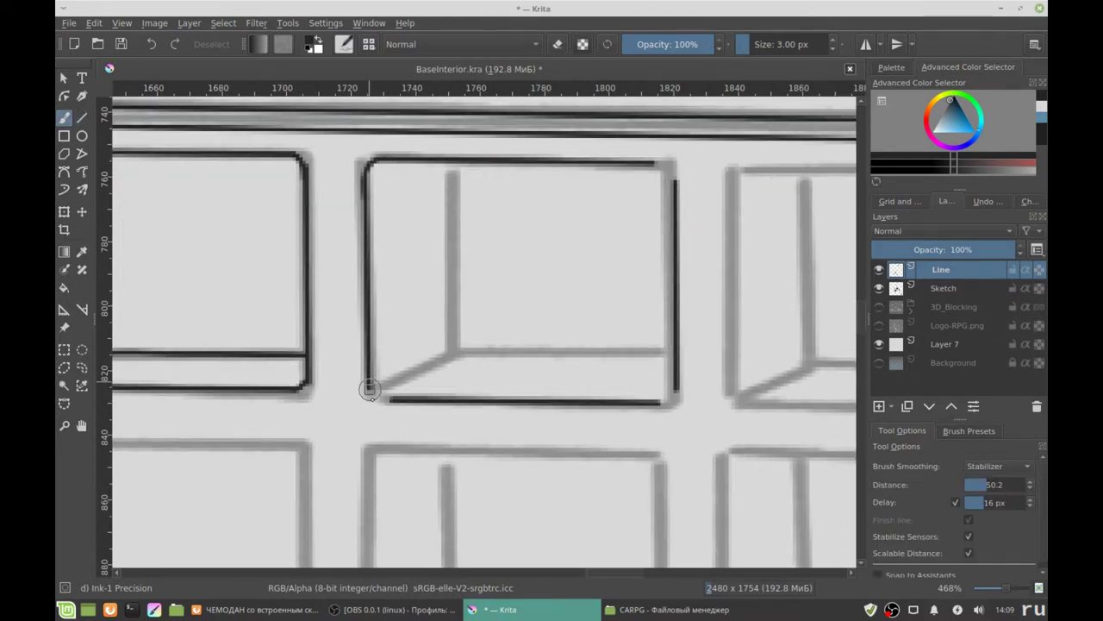
left_click_drag(381, 388, 454, 173)
left_click_drag(457, 352, 666, 350)
Draw the last box's straight vertical sides and round off its left corners
scroll(500, 239, "right", 5)
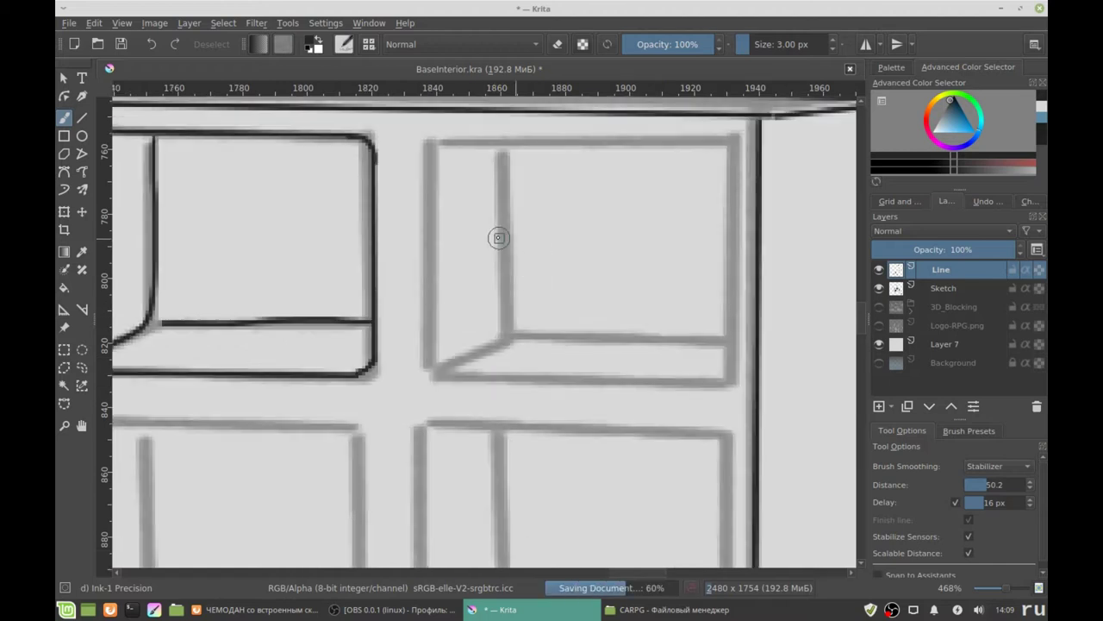
key("v")
left_click_drag(428, 156, 428, 362)
left_click_drag(733, 154, 733, 366)
key("b")
mouse_move(438, 147)
left_mouse_down()
mouse_move(724, 142)
mouse_move(430, 177)
left_mouse_up()
left_click_drag(428, 354, 480, 379)
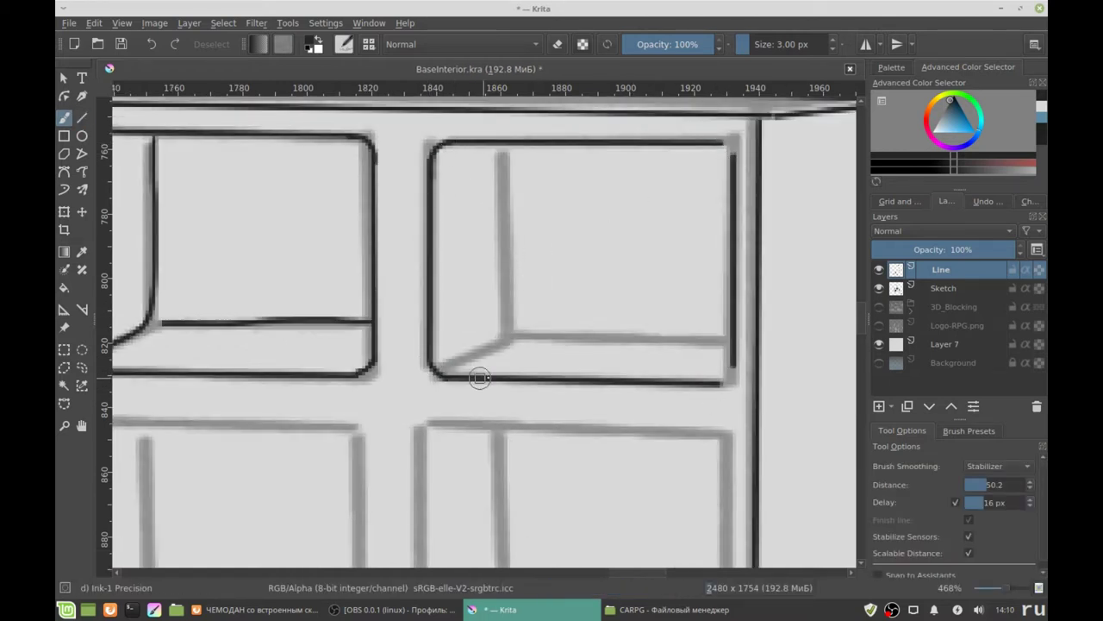
Ink the last box's corner and inner lines, then save BaseInterior.kra
left_click_drag(723, 145, 734, 166)
left_click_drag(446, 375, 509, 153)
left_click_drag(731, 341, 512, 336)
key("ctrl+s")
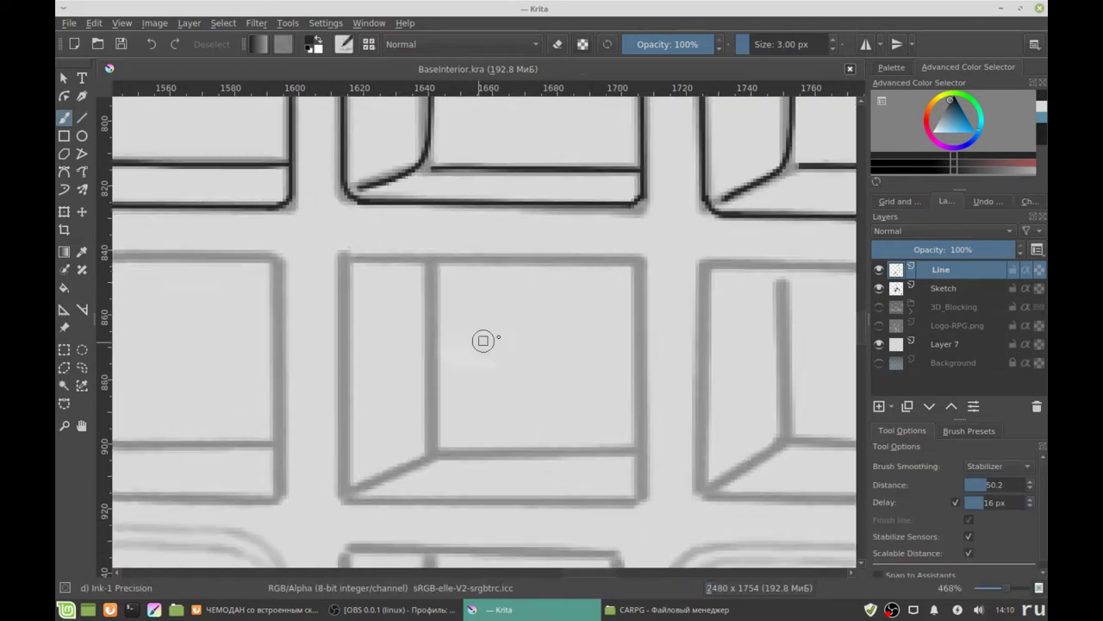
Ink the first cubby's sides and inner perspective lines in black freehand
scroll(623, 352, "down", 1)
scroll(510, 361, "up", 1)
mouse_move(394, 215)
left_mouse_down()
mouse_move(394, 448)
mouse_move(681, 466)
left_mouse_up()
mouse_move(698, 448)
left_mouse_down()
mouse_move(698, 226)
mouse_move(394, 213)
left_mouse_up()
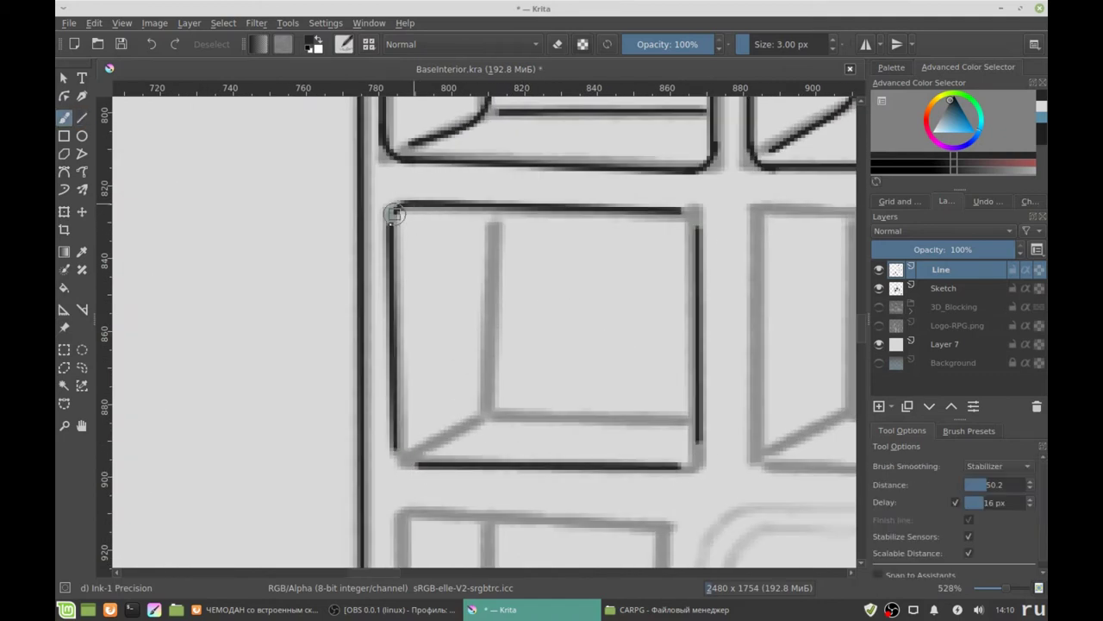
left_click_drag(457, 432, 493, 222)
left_click_drag(674, 357, 388, 308)
Ink the next cubby's sides, inner diagonal and cross lines, then save the document
mouse_move(410, 177)
left_mouse_down()
mouse_move(409, 399)
mouse_move(695, 422)
left_mouse_up()
left_click_drag(714, 401, 715, 192)
left_click_drag(415, 158, 707, 160)
left_click_drag(432, 397, 507, 171)
left_click_drag(709, 363, 510, 361)
key("ctrl+s")
Draw a cubby's four straight edges with the Line tool and freehand its inner lines
key("v")
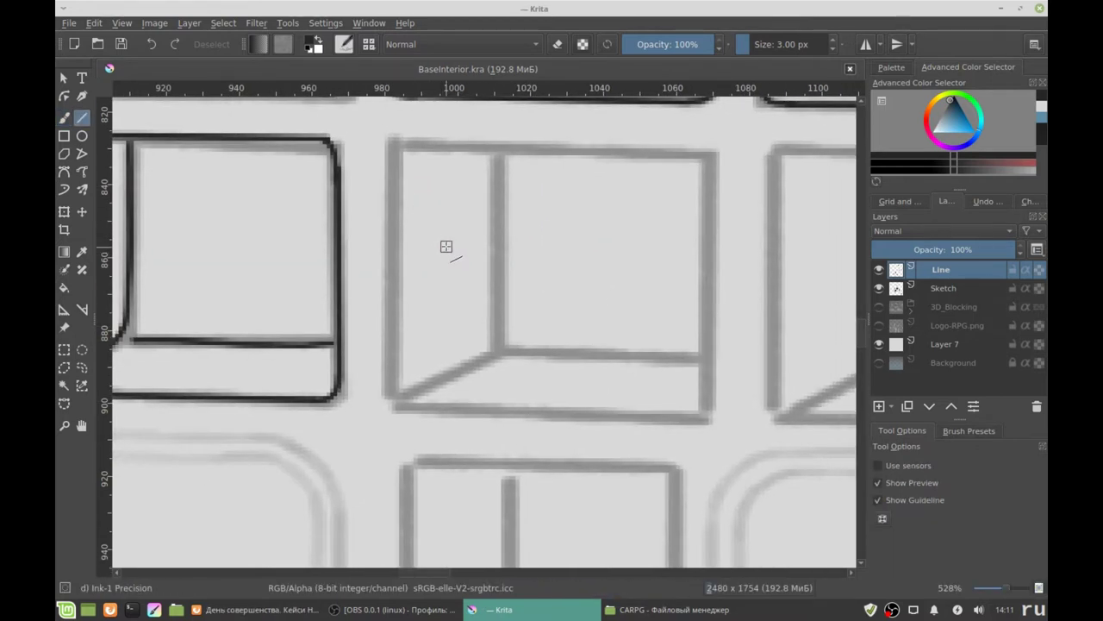
left_click_drag(390, 166, 391, 390)
left_click_drag(712, 404, 711, 175)
left_click_drag(407, 409, 690, 415)
left_click_drag(694, 146, 414, 141)
key("b")
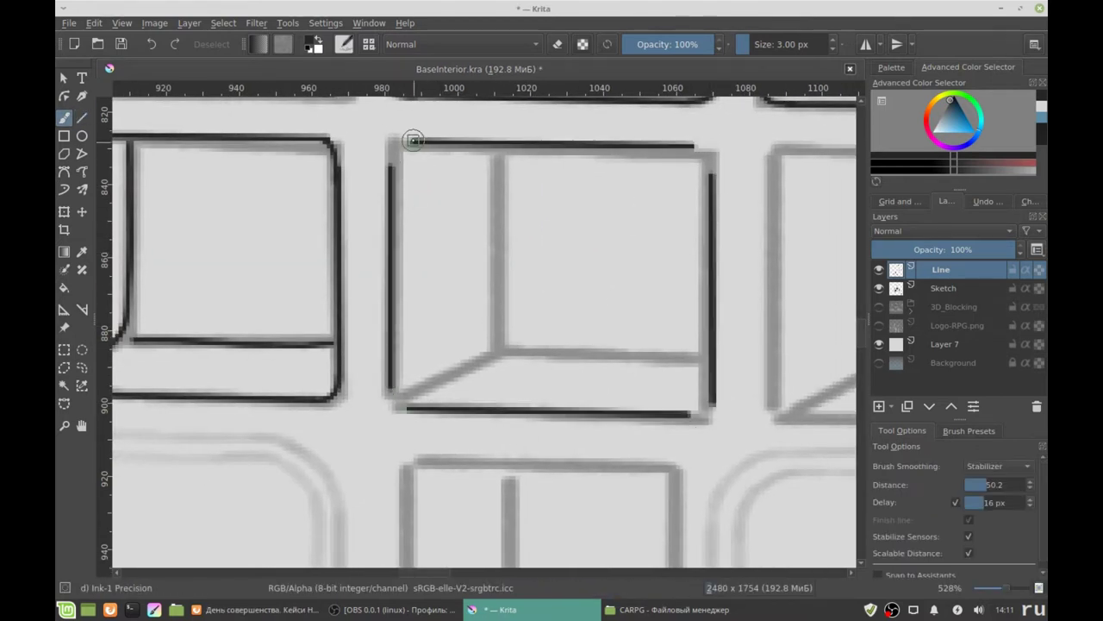
left_click_drag(414, 394, 504, 151)
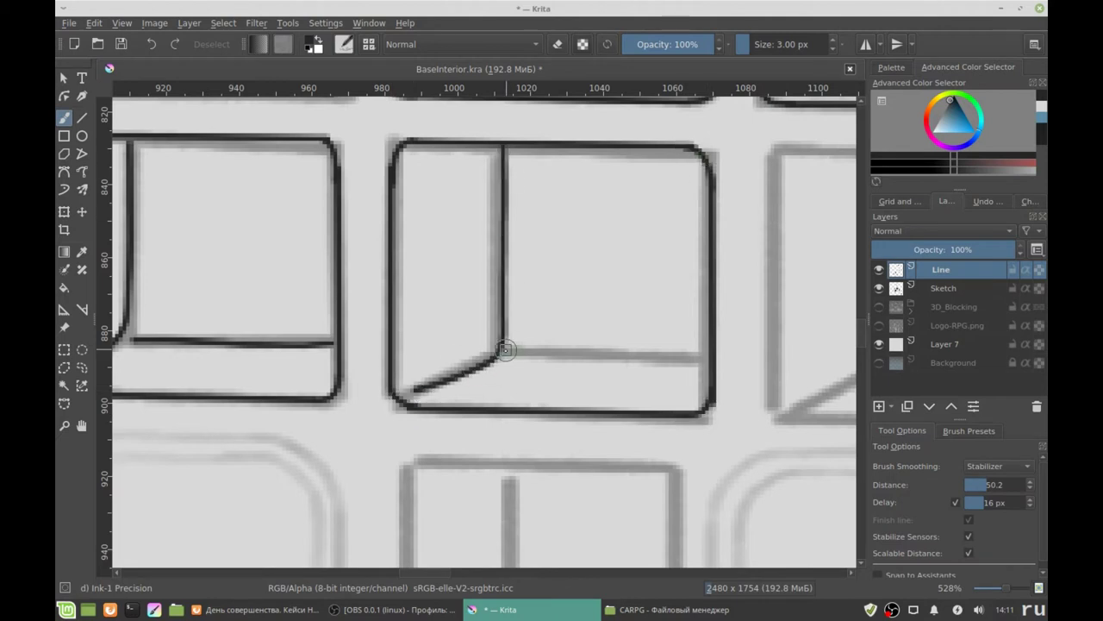
left_click_drag(703, 357, 504, 352)
Rule the following cubby's straight sides, round its top-left corner and ink its inner lines
key("v")
left_click_drag(326, 162, 326, 395)
left_click_drag(341, 144, 621, 147)
left_click_drag(343, 416, 618, 417)
left_click_drag(632, 300, 636, 401)
key("b")
left_click_drag(326, 172, 341, 146)
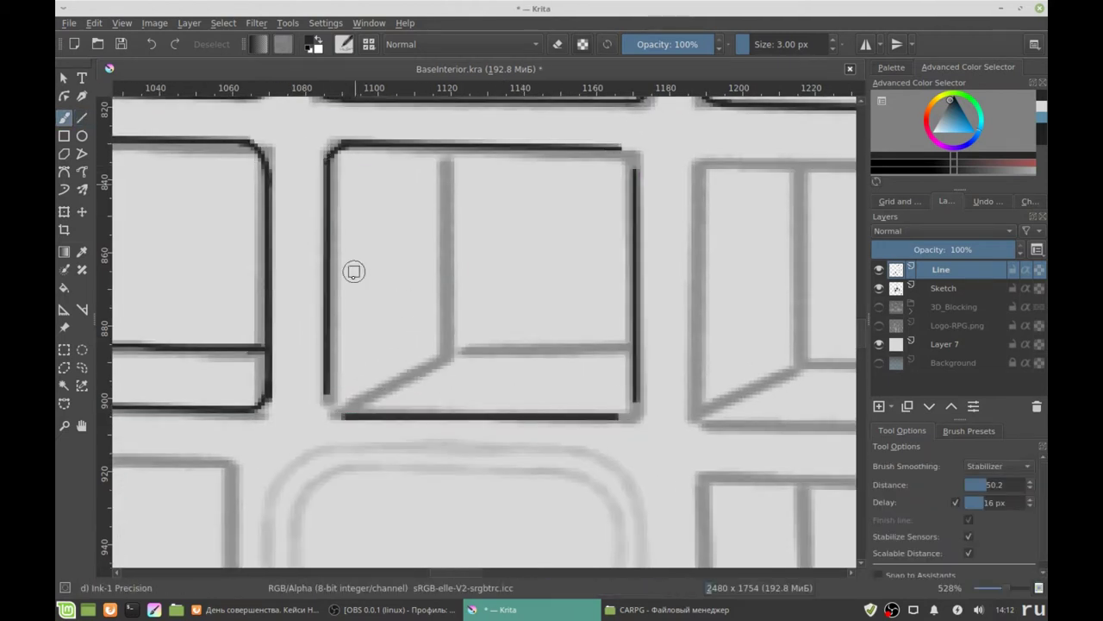
left_click_drag(349, 405, 455, 348)
left_click_drag(704, 327, 337, 334)
Freehand ink another cubby's outer sides and inner perspective lines
left_click_drag(331, 216, 331, 405)
left_click_drag(349, 433, 638, 433)
mouse_move(653, 413)
left_mouse_down()
mouse_move(653, 202)
mouse_move(331, 200)
left_mouse_up()
left_click_drag(653, 211, 643, 172)
mouse_move(351, 419)
left_mouse_down()
mouse_move(443, 372)
mouse_move(438, 174)
left_mouse_up()
left_click_drag(452, 371, 642, 369)
Draw the next cubby's left, top, right and bottom edges straight, then ink its inner lines
key("v")
left_click_drag(355, 166, 355, 392)
left_click_drag(375, 157, 659, 157)
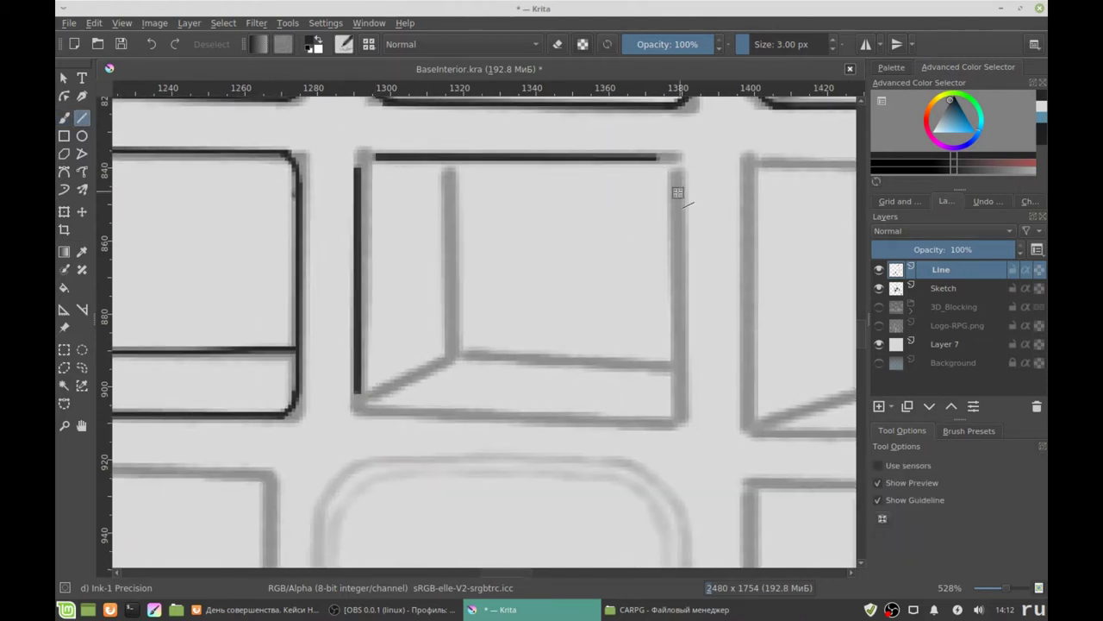
left_click_drag(678, 193, 679, 409)
left_click_drag(375, 412, 664, 420)
key("b")
left_click_drag(372, 394, 448, 165)
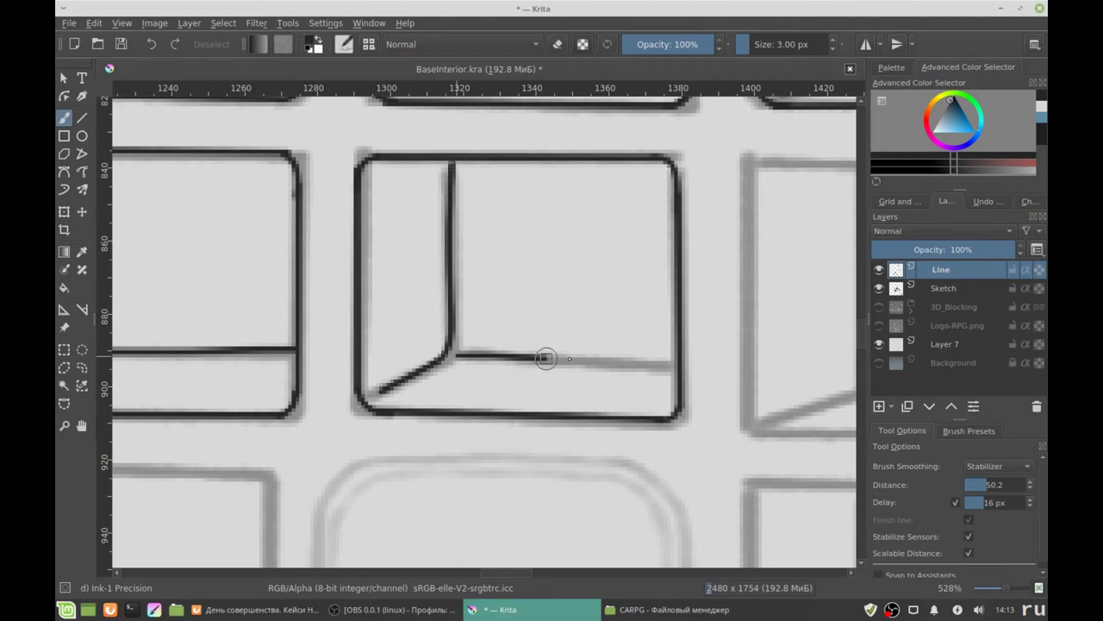
left_click_drag(461, 353, 673, 366)
left_click_drag(359, 164, 359, 412)
Ink the bottom, top and right sides of another cubby plus its inner diagonal and horizontal
left_click_drag(376, 426, 667, 426)
left_click_drag(376, 152, 669, 153)
left_click_drag(690, 177, 690, 412)
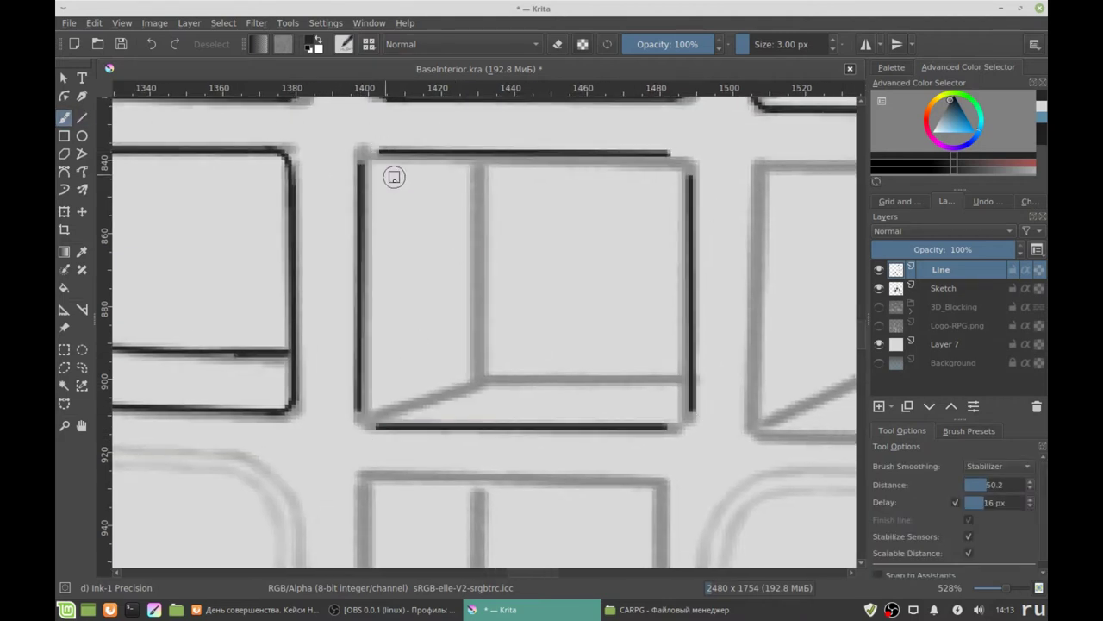
left_click_drag(420, 399, 475, 328)
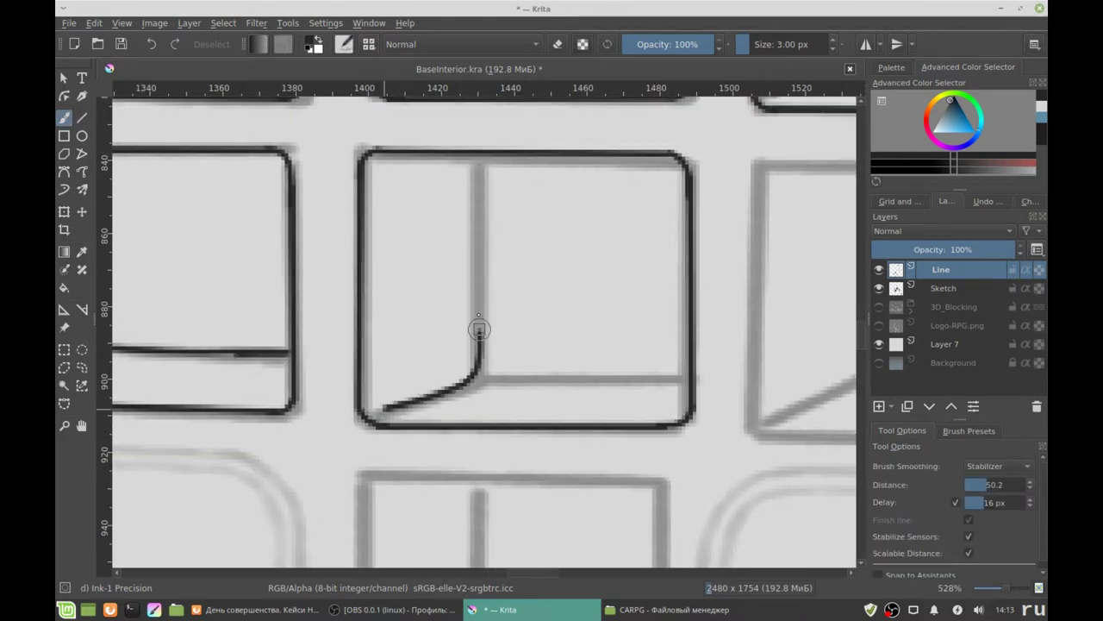
left_click_drag(483, 379, 686, 380)
Rule a further cubby's sides straight and freehand its top edge and inner lines
key("v")
left_click_drag(298, 146, 298, 401)
mouse_move(627, 155)
left_mouse_down()
mouse_move(627, 412)
mouse_move(314, 418)
left_mouse_up()
key("b")
left_click_drag(606, 138, 319, 140)
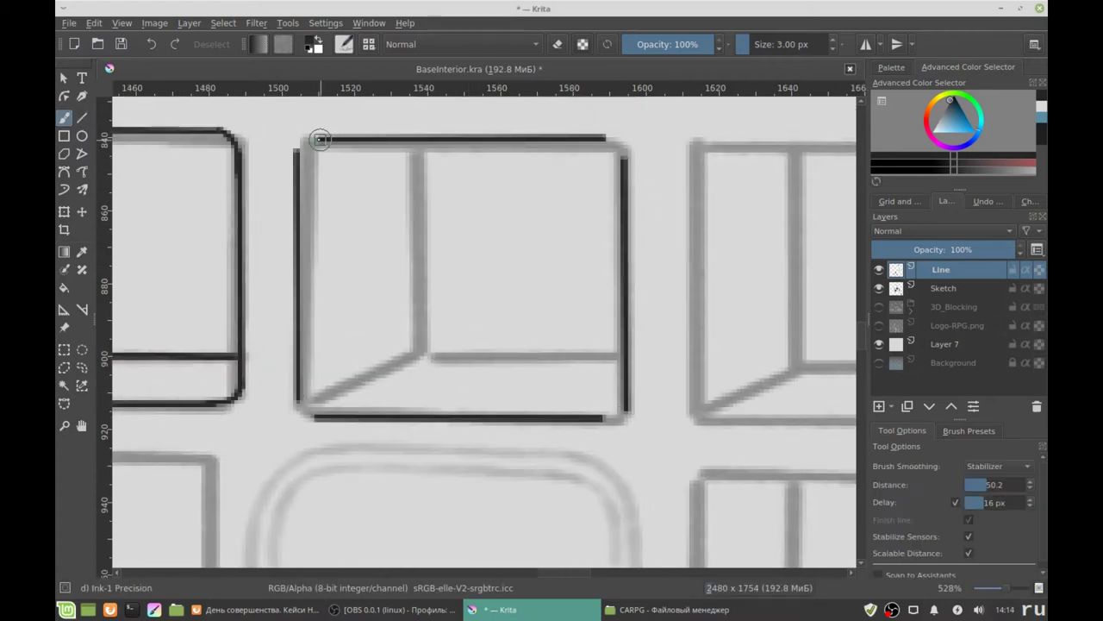
left_click_drag(355, 392, 423, 146)
left_click_drag(427, 353, 618, 355)
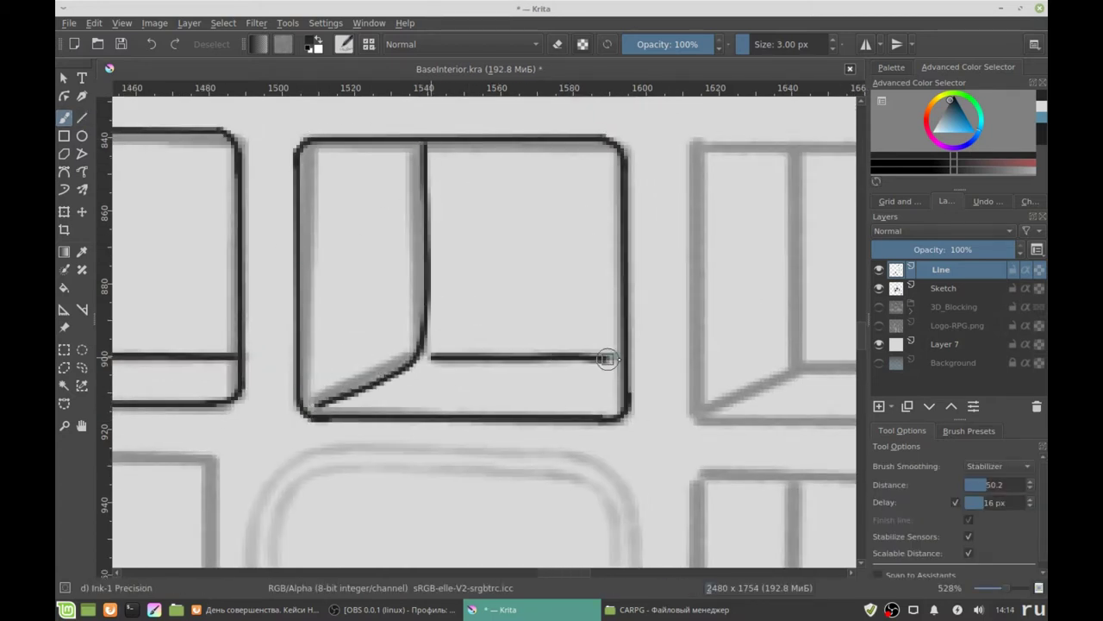
Ink the next cubby's straight top, right and bottom edges, left side and inner lines
key("v")
mouse_move(319, 170)
left_mouse_down()
mouse_move(319, 412)
mouse_move(640, 433)
left_mouse_up()
left_click_drag(656, 417, 655, 172)
key("b")
left_click_drag(333, 159, 319, 411)
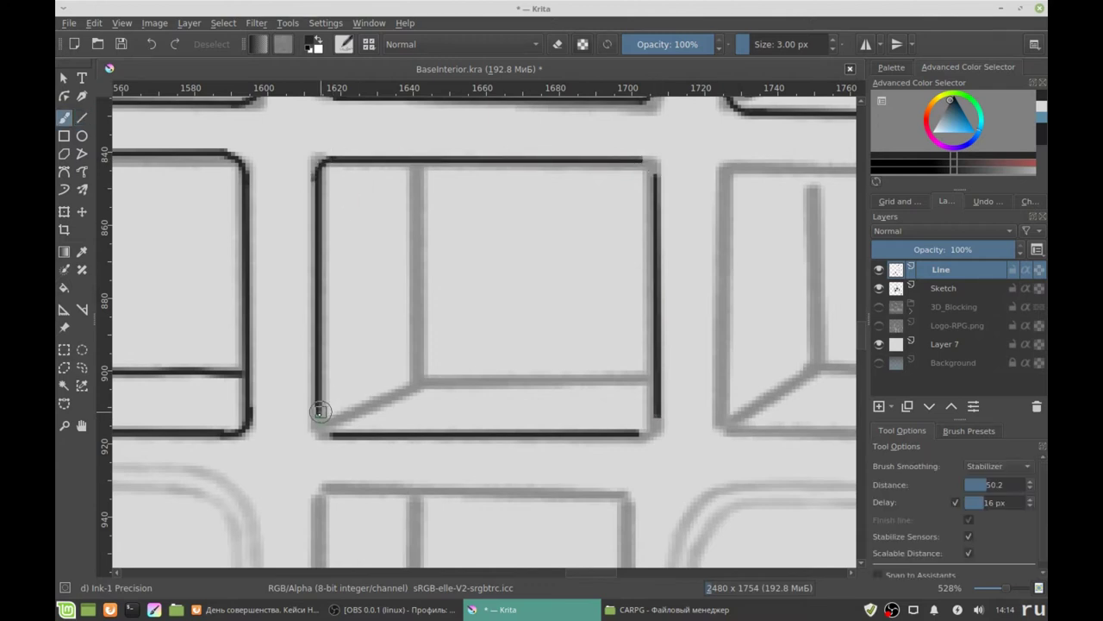
left_click_drag(409, 378, 423, 153)
left_click_drag(426, 380, 665, 382)
Freehand ink the outline and inner lines of the following cubby
left_click_drag(330, 176, 330, 421)
left_click_drag(347, 436, 651, 438)
mouse_move(664, 423)
left_mouse_down()
mouse_move(664, 203)
mouse_move(346, 171)
left_mouse_up()
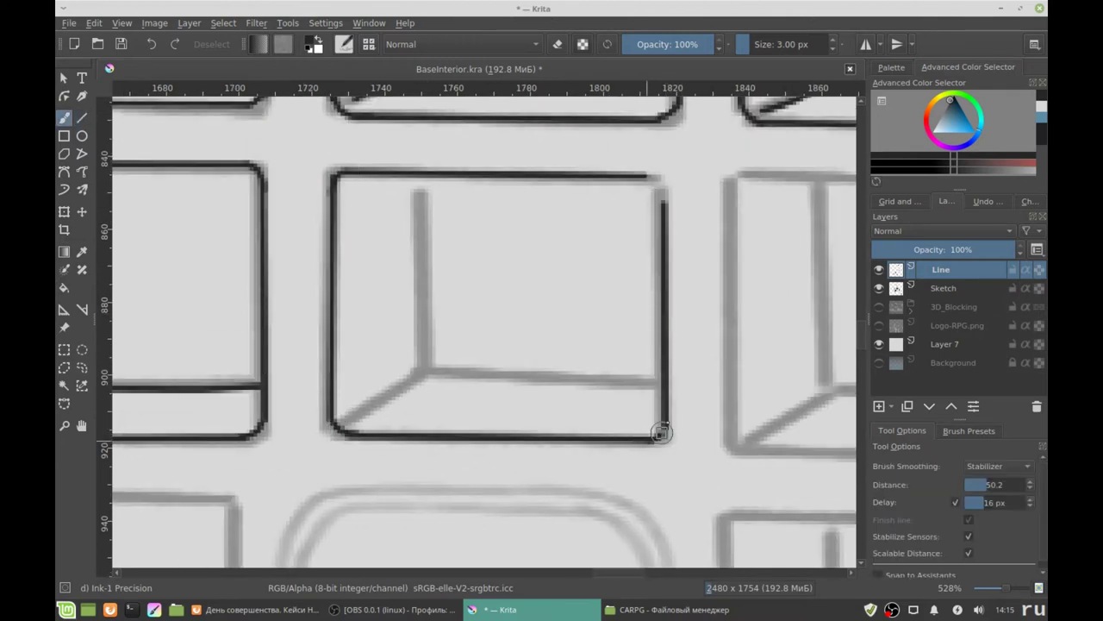
mouse_move(421, 372)
left_mouse_down()
mouse_move(423, 169)
mouse_move(659, 382)
left_mouse_up()
Rule the last cubby's left, right and bottom sides, then ink its top edge and inner vertical
key("v")
left_click_drag(386, 161, 385, 384)
left_click_drag(733, 164, 733, 403)
left_click_drag(405, 407, 716, 411)
key("b")
left_click_drag(714, 131, 410, 129)
left_click_drag(404, 398, 476, 143)
Ink the box's inner diagonal, a straight edge and its curved inner line, undoing a rough outline
left_click_drag(491, 345, 724, 355)
scroll(505, 279, "down", 5)
scroll(505, 278, "down", 2)
scroll(466, 291, "down", 4)
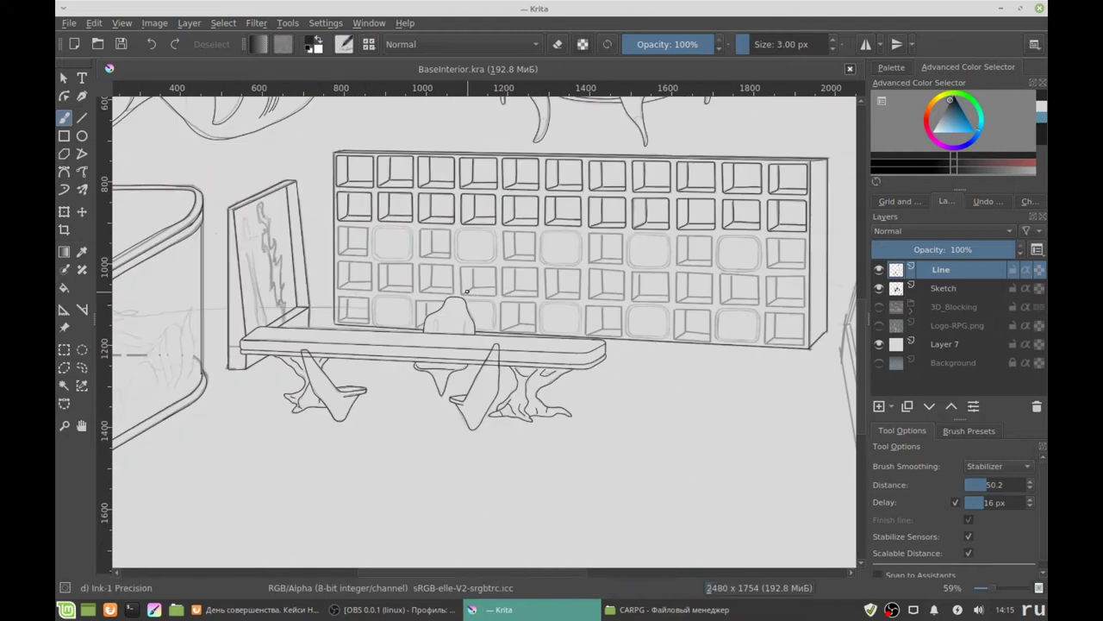
scroll(374, 287, "up", 6)
key("v")
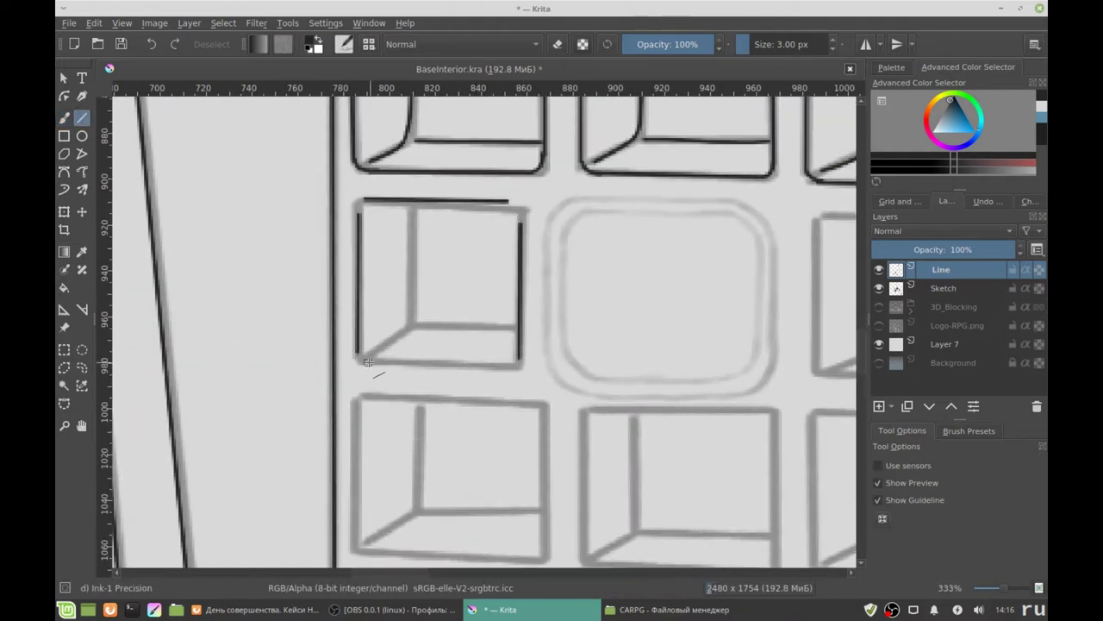
left_click_drag(368, 362, 508, 364)
key("b")
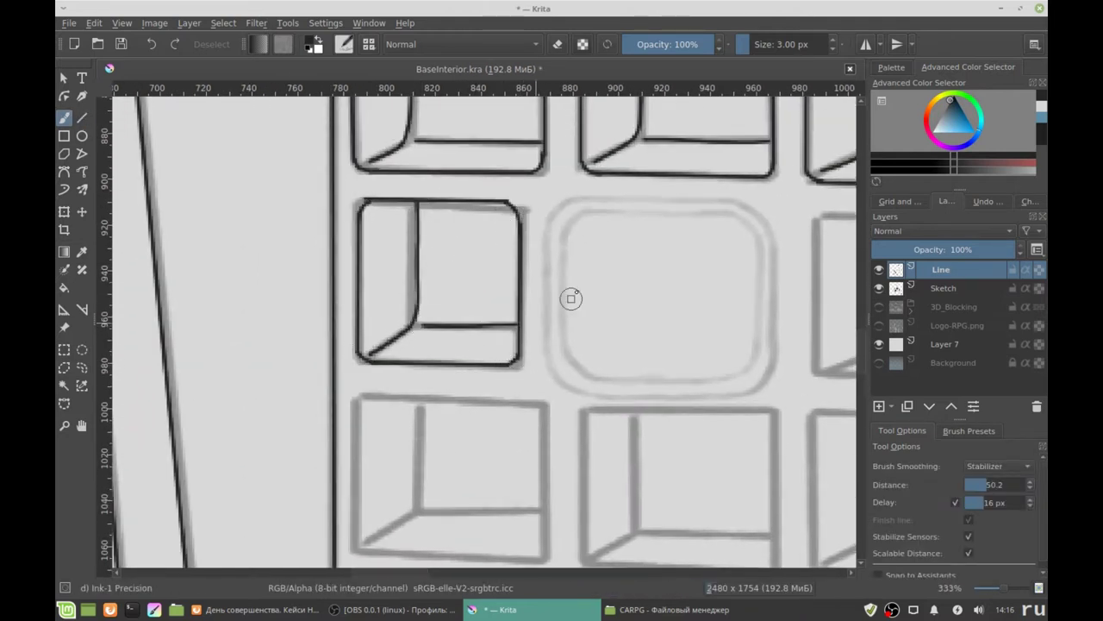
left_click_drag(570, 298, 370, 299)
left_click_drag(375, 194, 348, 313)
key("ctrl+z")
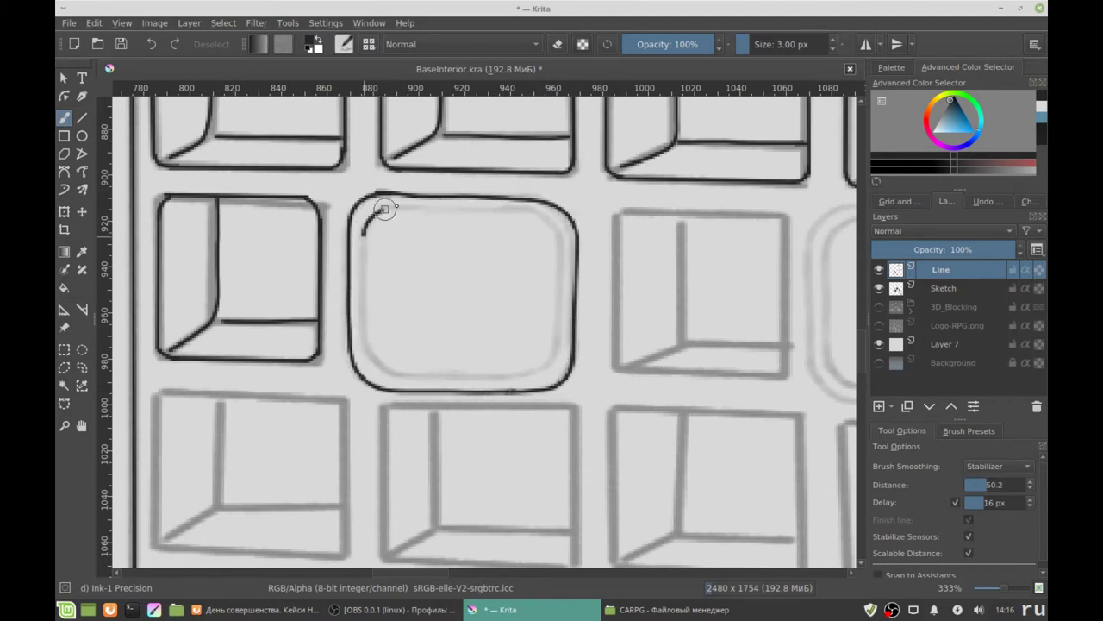
Redraw the rounded box's outline and ink the next box's straight sides, bottom and top
scroll(773, 296, "up", 2)
key("v")
left_click_drag(412, 170, 412, 348)
left_click_drag(641, 172, 642, 355)
left_click_drag(424, 363, 630, 371)
left_click_drag(460, 255, 451, 278)
left_click_drag(414, 168, 619, 168)
key("b")
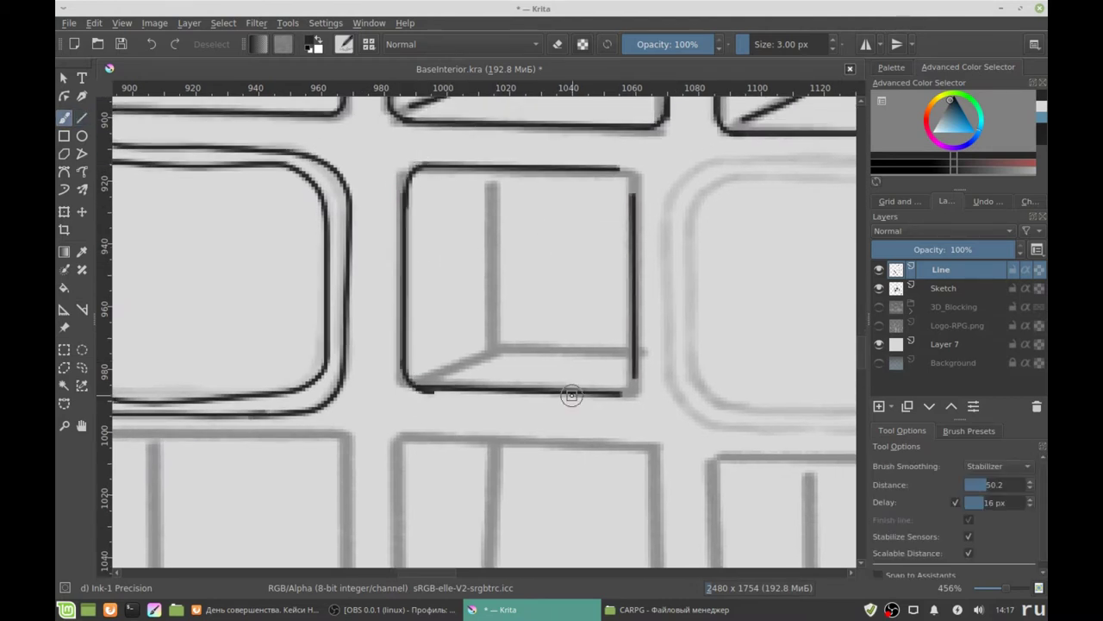
Ink inner lines and the next rounded box's edges and inner outline, redoing uneven strokes
left_click_drag(412, 380, 498, 349)
mouse_move(491, 183)
left_mouse_down()
mouse_move(498, 349)
mouse_move(165, 371)
left_mouse_up()
left_click_drag(377, 174, 349, 189)
left_click_drag(384, 435, 576, 441)
mouse_move(376, 175)
left_mouse_down()
mouse_move(621, 179)
mouse_move(627, 189)
mouse_move(552, 448)
mouse_move(653, 231)
mouse_move(647, 254)
left_mouse_up()
key("ctrl+z")
left_click_drag(353, 281, 579, 427)
Ink the next box's left, right, top and bottom edges as straight lines
left_click_drag(390, 184, 643, 387)
left_click(82, 117)
left_click_drag(446, 192, 446, 379)
left_click_drag(694, 205, 694, 384)
left_click_drag(450, 178, 681, 177)
left_click_drag(468, 400, 681, 402)
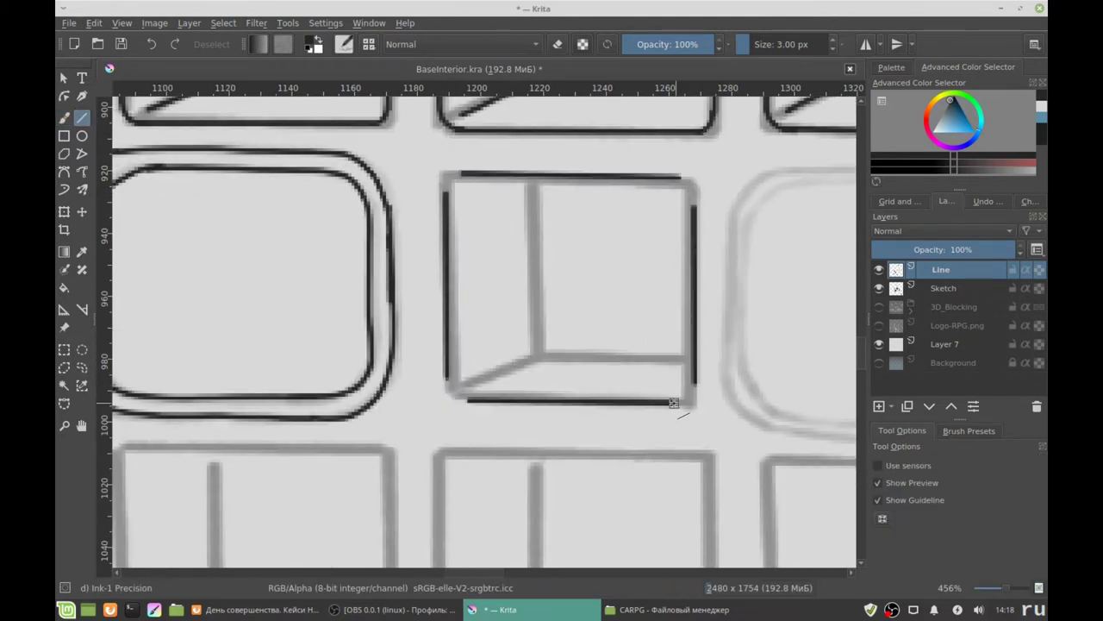
key("b")
Round the box's top-left corner and ink its curved outer and inner double outline
left_click_drag(446, 205, 470, 176)
left_click_drag(794, 268, 414, 249)
mouse_move(392, 153)
left_mouse_down()
mouse_move(608, 417)
mouse_move(661, 385)
left_mouse_up()
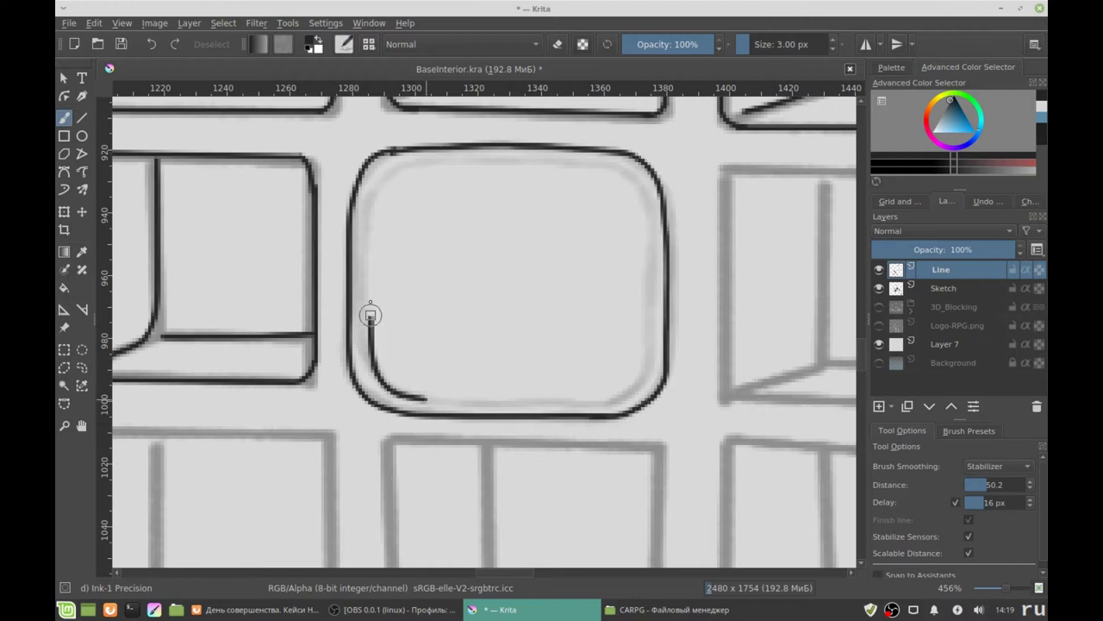
left_click_drag(370, 316, 576, 156)
left_click_drag(424, 397, 604, 167)
Ink the following box's left, bottom, right and top edges in straight lines
left_click_drag(691, 227, 313, 227)
left_click(82, 117)
left_click_drag(342, 183, 342, 381)
mouse_move(345, 397)
left_mouse_down()
mouse_move(583, 399)
mouse_move(602, 191)
left_mouse_up()
left_click_drag(591, 169, 363, 166)
key("b")
Ink the next rounded box's left and bottom outline, redrawing a wobbly stroke
left_click_drag(365, 383, 338, 354)
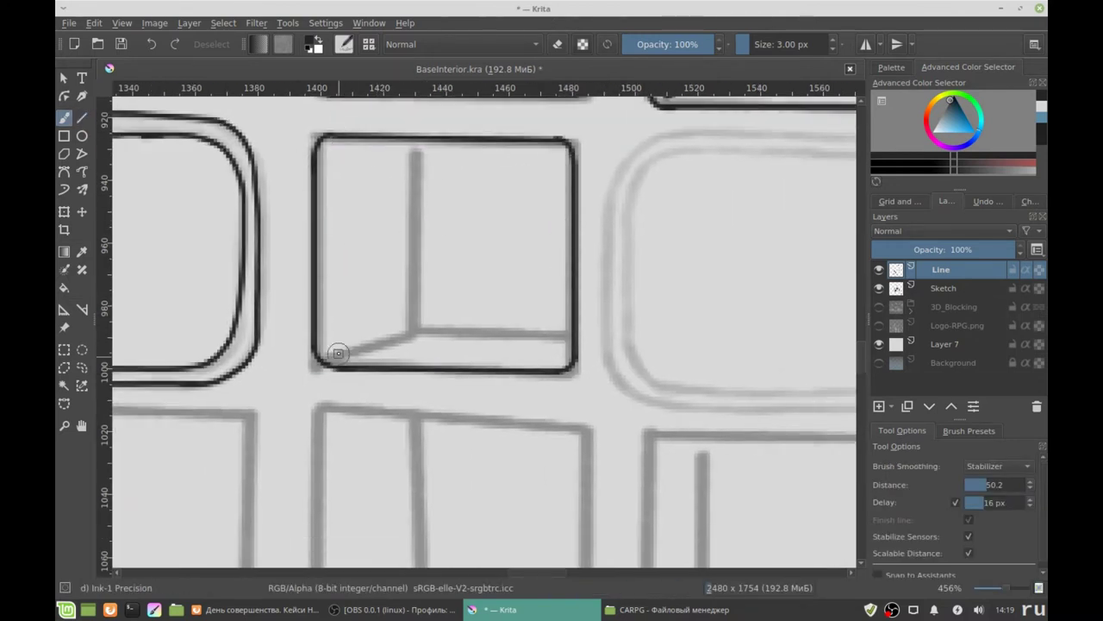
left_click_drag(412, 329, 160, 362)
left_click_drag(425, 164, 587, 438)
key("ctrl+z")
mouse_move(424, 164)
left_mouse_down()
mouse_move(567, 442)
mouse_move(380, 176)
mouse_move(600, 445)
left_mouse_up()
mouse_move(344, 207)
left_mouse_down()
mouse_move(539, 433)
mouse_move(601, 256)
mouse_move(457, 198)
mouse_move(609, 395)
mouse_move(255, 395)
left_mouse_up()
key("ctrl+z")
Ink that box's four straight edges and its inner vertical line
left_click(82, 118)
left_click_drag(327, 226, 327, 422)
left_click_drag(591, 240, 592, 427)
left_click_drag(339, 440, 579, 445)
left_click_drag(332, 205, 578, 206)
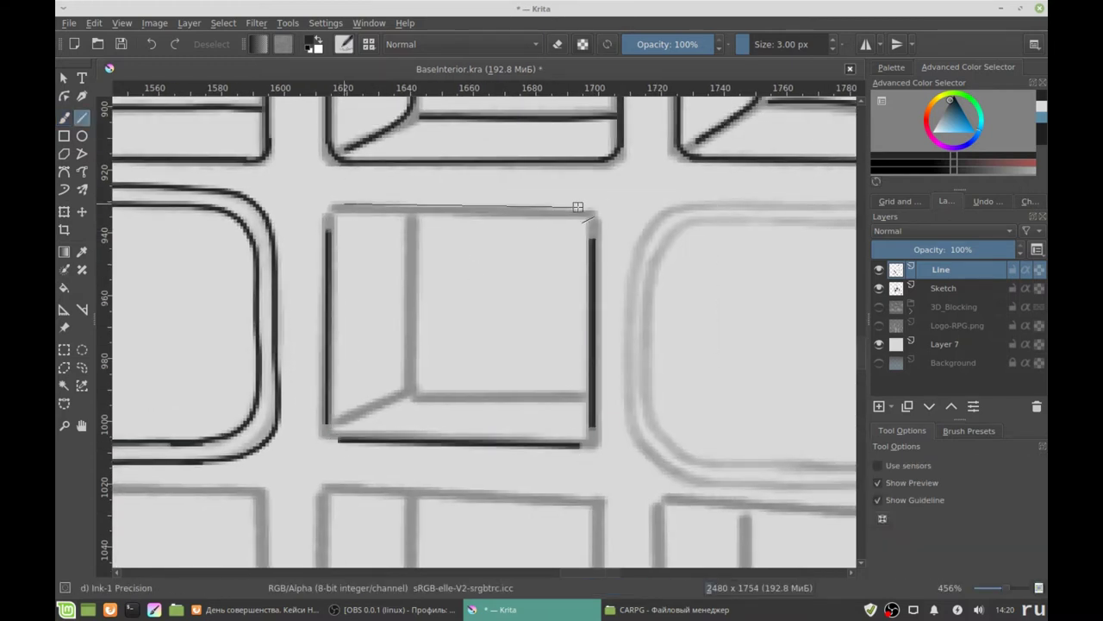
key("b")
left_click_drag(410, 373, 412, 211)
Ink the next rounded box's outer and inner outlines, then save the document
mouse_move(766, 215)
left_mouse_down()
mouse_move(468, 181)
mouse_move(648, 454)
left_mouse_up()
mouse_move(451, 170)
left_mouse_down()
mouse_move(403, 169)
mouse_move(666, 396)
left_mouse_up()
mouse_move(408, 188)
left_mouse_down()
mouse_move(387, 422)
mouse_move(586, 428)
left_mouse_up()
mouse_move(405, 191)
left_mouse_down()
mouse_move(598, 195)
mouse_move(579, 429)
left_mouse_up()
key("ctrl+s")
Outline the next box with straight edges and ink its inner lines
left_click_drag(707, 346, 442, 313)
left_click_drag(452, 164, 451, 375)
left_click_drag(748, 192, 746, 375)
left_click_drag(467, 396, 731, 397)
left_click_drag(731, 162, 461, 162)
left_click_drag(452, 159, 465, 379)
left_click_drag(545, 173, 734, 346)
Ink the following box's four edges plus its inner diagonal, vertical and horizontal lines
left_click_drag(604, 388, 621, 112)
left_click_drag(465, 194, 466, 392)
left_click_drag(476, 411, 739, 411)
left_click_drag(759, 202, 759, 388)
left_click_drag(743, 174, 484, 173)
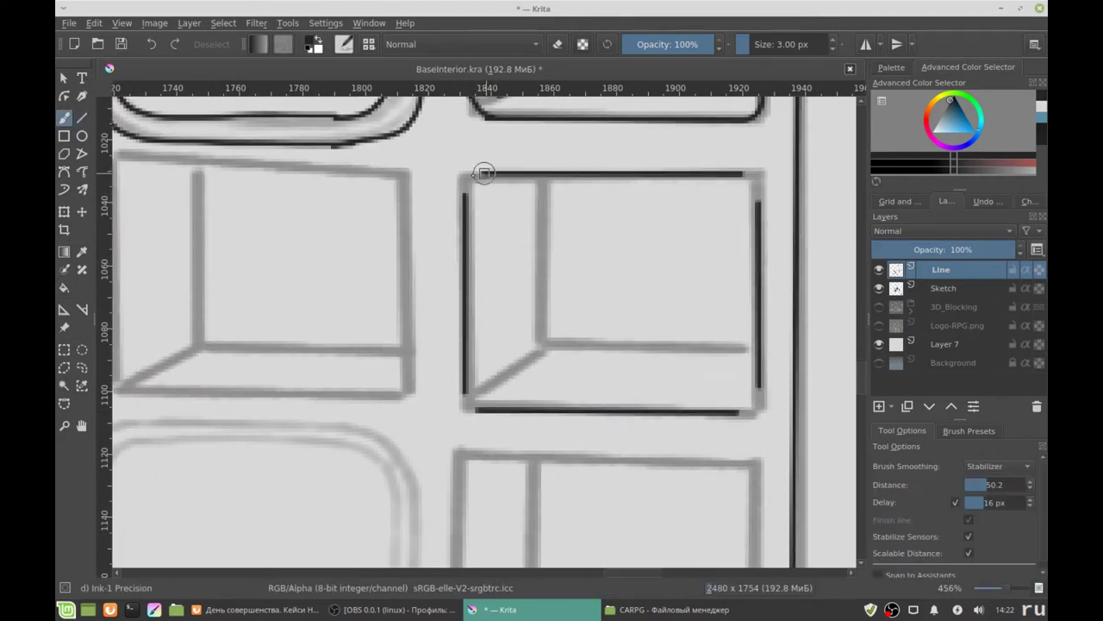
left_click_drag(470, 402, 543, 173)
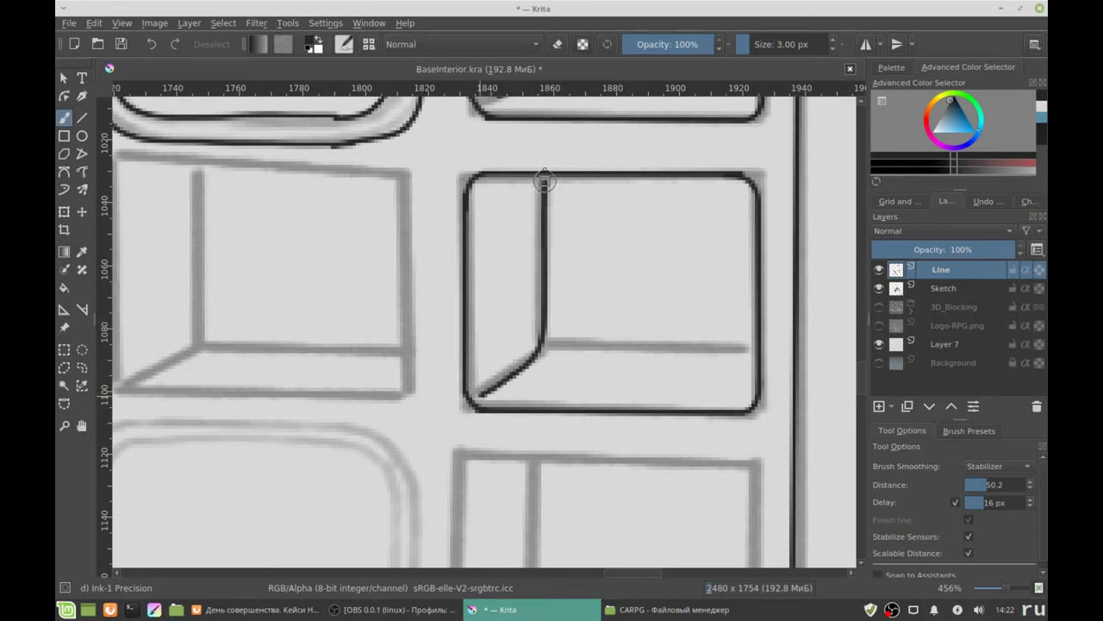
left_click_drag(549, 343, 748, 349)
left_click_drag(431, 302, 712, 313)
Ink the next box's straight sides and one rounded corner
key("v")
left_click_drag(390, 181, 391, 392)
left_click_drag(687, 202, 686, 400)
left_click_drag(405, 171, 669, 175)
mouse_move(681, 406)
left_mouse_down()
mouse_move(402, 405)
mouse_move(477, 182)
left_mouse_up()
key("b")
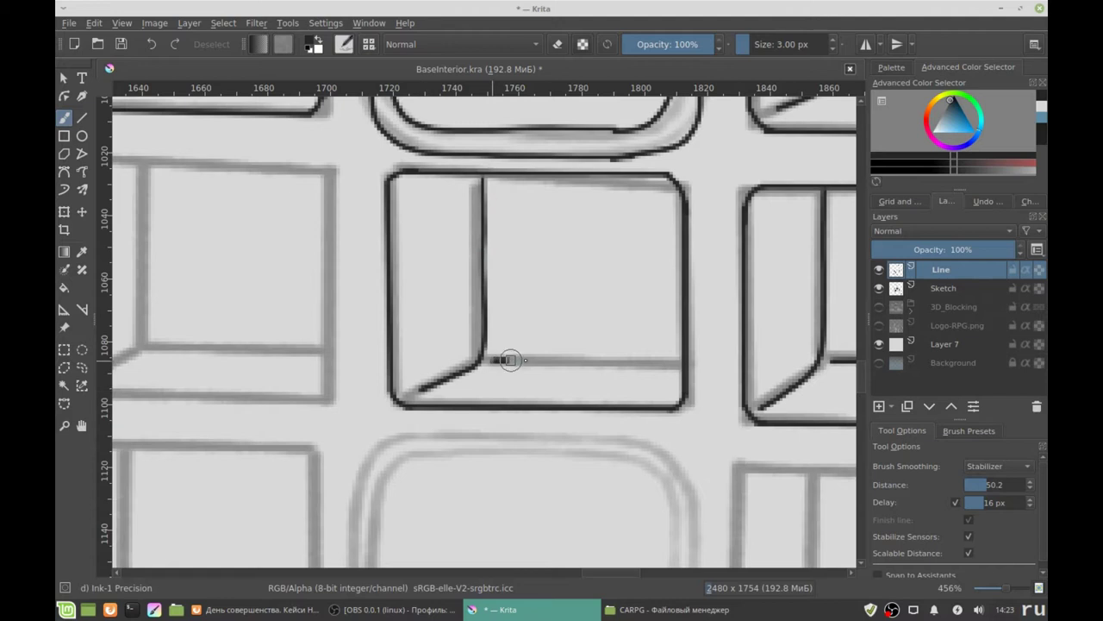
Ink another box's four straight edges and its inner horizontal line
key("v")
left_click_drag(376, 166, 376, 375)
left_click_drag(654, 177, 654, 378)
left_click_drag(394, 155, 640, 155)
mouse_move(393, 390)
left_mouse_down()
mouse_move(641, 394)
mouse_move(395, 391)
left_mouse_up()
key("b")
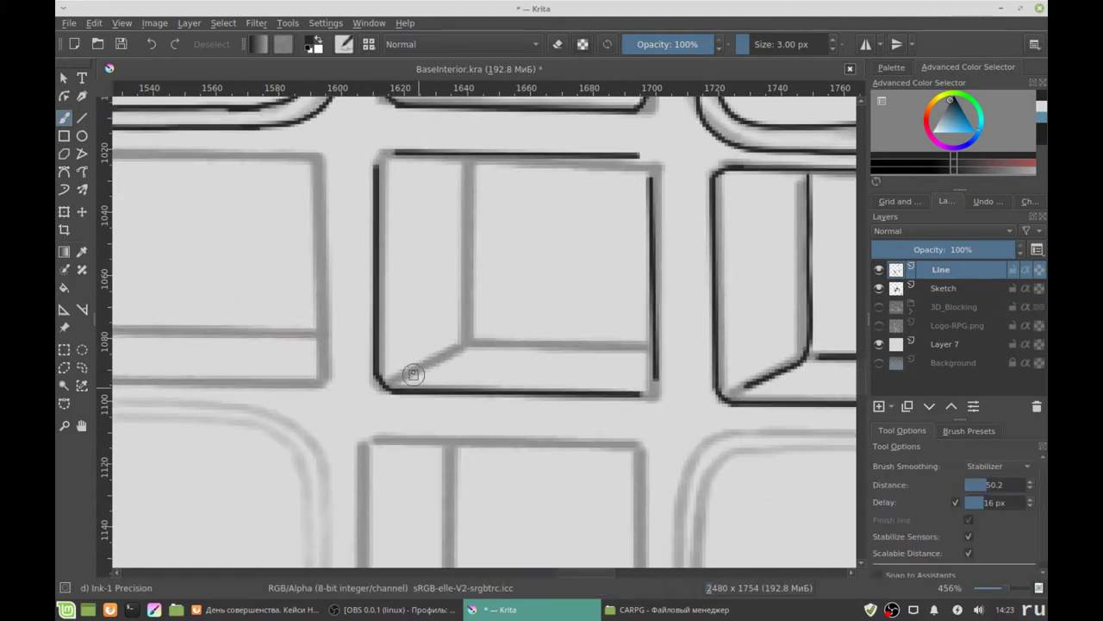
left_click_drag(471, 343, 648, 345)
Outline the next box and ink its inner diagonal and vertical lines
key("v")
left_click_drag(329, 169, 330, 386)
left_click_drag(348, 399, 598, 399)
left_click_drag(614, 186, 614, 376)
left_click_drag(591, 168, 343, 165)
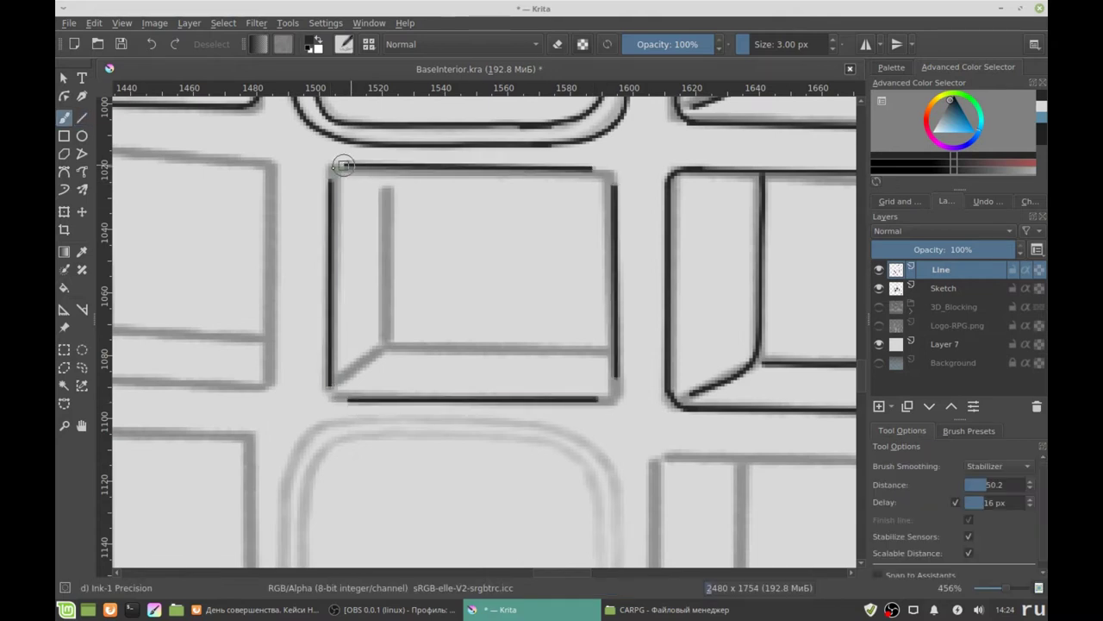
left_click_drag(355, 375, 386, 187)
left_click_drag(389, 346, 610, 348)
Ink the following box's edges with its inner diagonal, vertical and horizontal lines
key("v")
left_click_drag(278, 168, 278, 380)
left_click_drag(546, 185, 547, 397)
left_click_drag(541, 399, 281, 395)
left_click_drag(534, 163, 284, 164)
key("b")
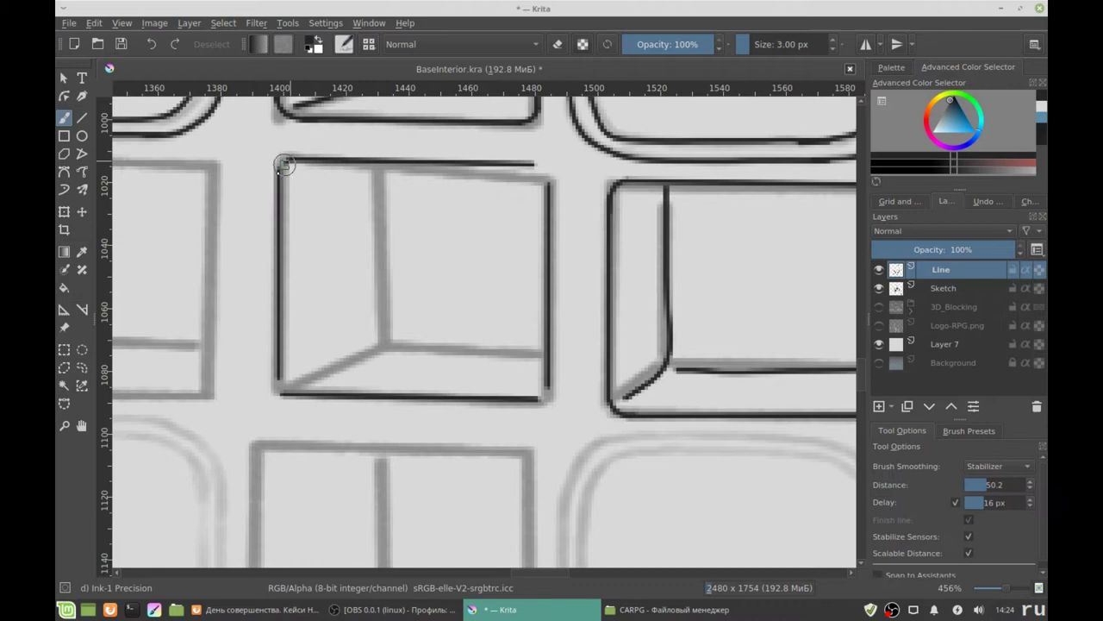
left_click_drag(286, 393, 388, 247)
left_click_drag(390, 347, 543, 350)
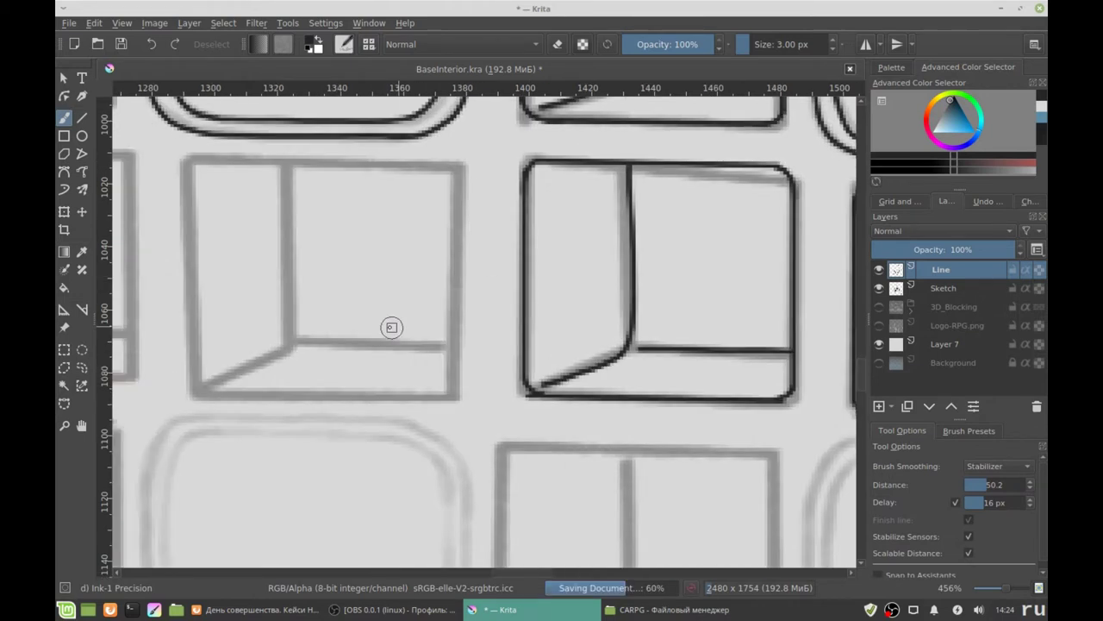
Ink one more box's four edges and its inner vertical, diagonal and horizontal lines
key("v")
left_click_drag(345, 161, 345, 361)
left_click_drag(359, 385, 591, 386)
left_click_drag(611, 354, 612, 166)
left_click_drag(599, 147, 358, 145)
key("b")
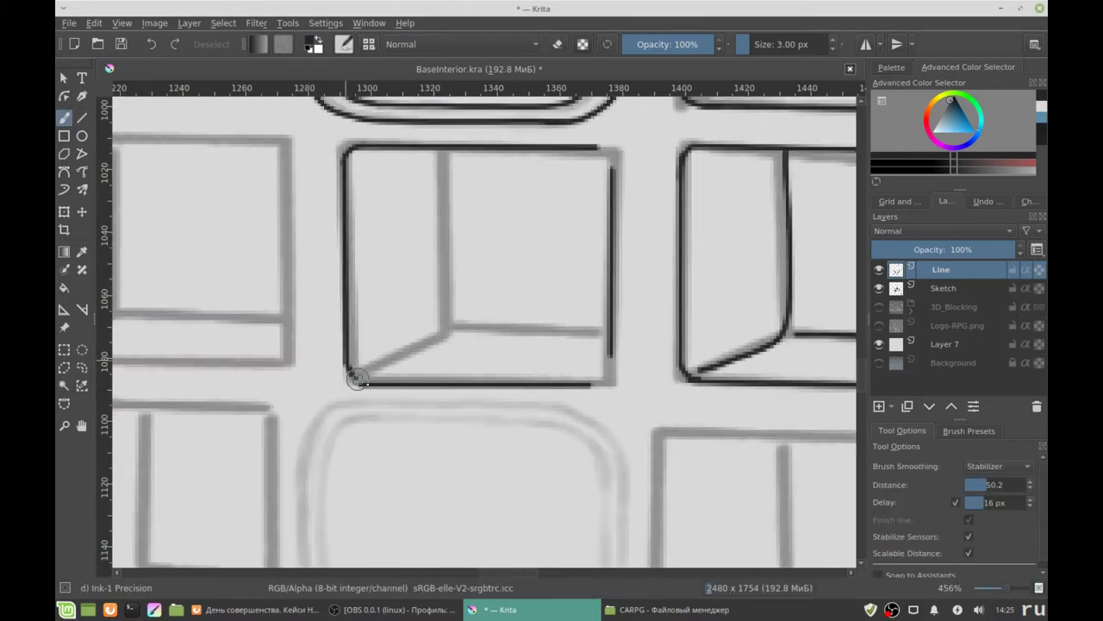
left_click_drag(363, 372, 450, 328)
mouse_move(445, 345)
left_mouse_down()
mouse_move(449, 148)
mouse_move(603, 337)
left_mouse_up()
Ink the next box with a rounded top-left corner and its inner lines
key("v")
left_click_drag(309, 335, 309, 152)
left_click_drag(321, 133, 562, 132)
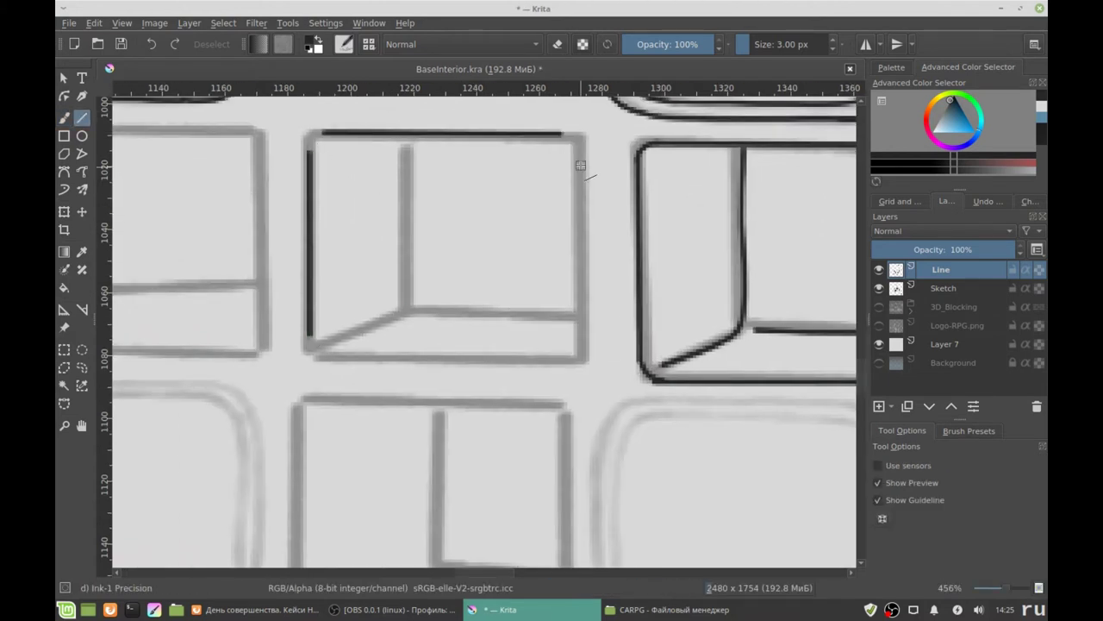
key("b")
left_click_drag(321, 133, 309, 160)
left_click_drag(557, 134, 582, 172)
left_click_drag(320, 352, 405, 147)
Move to the next box and ink its left side and bottom edge
left_click_drag(413, 306, 578, 315)
key("v")
left_click_drag(340, 129, 341, 332)
left_click_drag(353, 346, 582, 347)
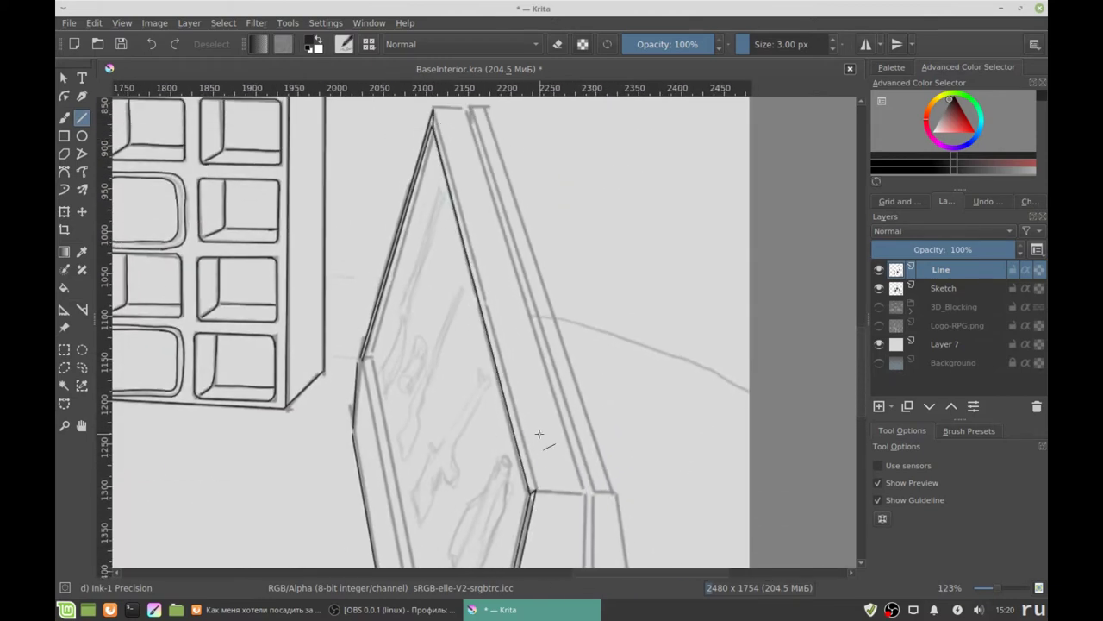
Switch away from Krita to another window with Alt+Tab
key("alt+Tab")
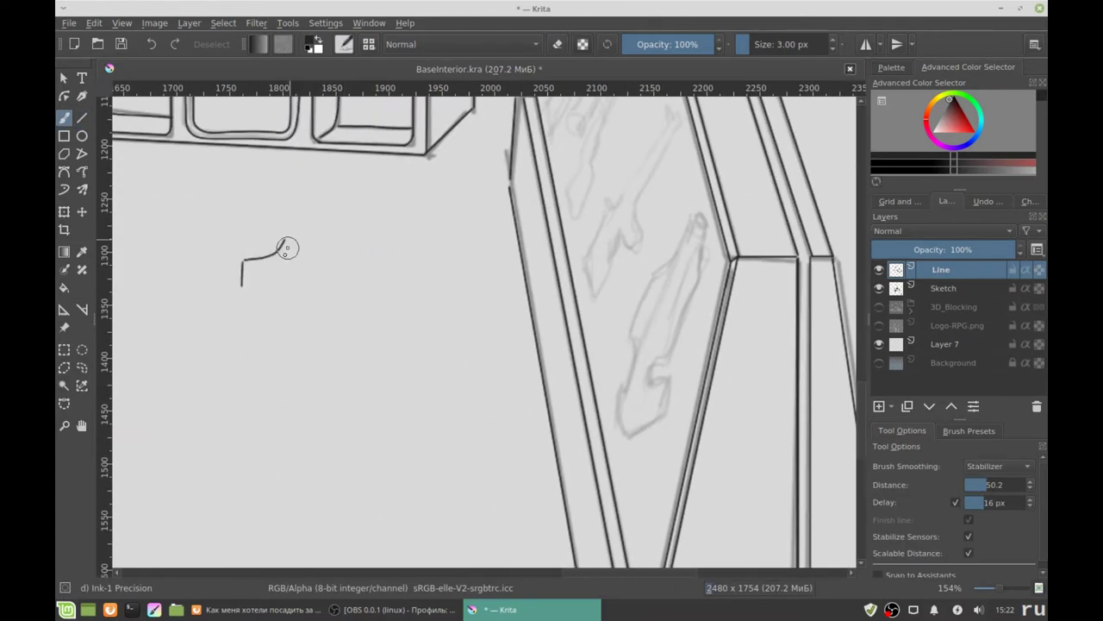
Draw an ink shape on the wall, fit it over the door panel, and save BaseInterior.kra
mouse_move(300, 308)
left_mouse_down()
mouse_move(308, 325)
mouse_move(319, 274)
mouse_move(356, 274)
left_mouse_up()
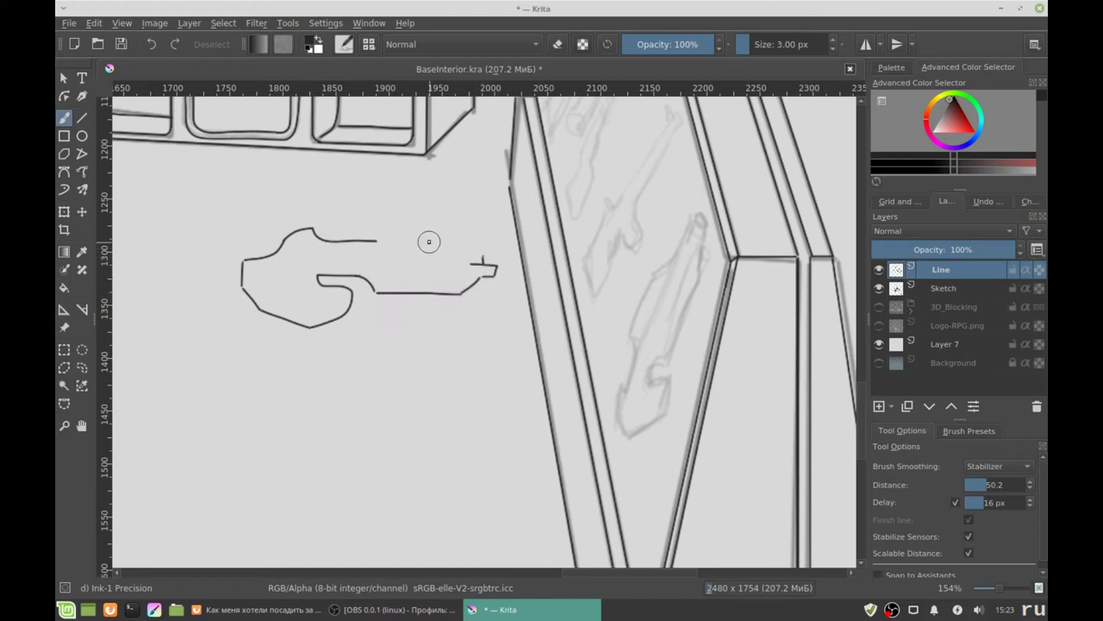
key("ctrl+t")
left_click_drag(370, 284, 621, 310)
mouse_move(793, 224)
left_mouse_down()
mouse_move(636, 236)
mouse_move(492, 162)
left_mouse_up()
key("b")
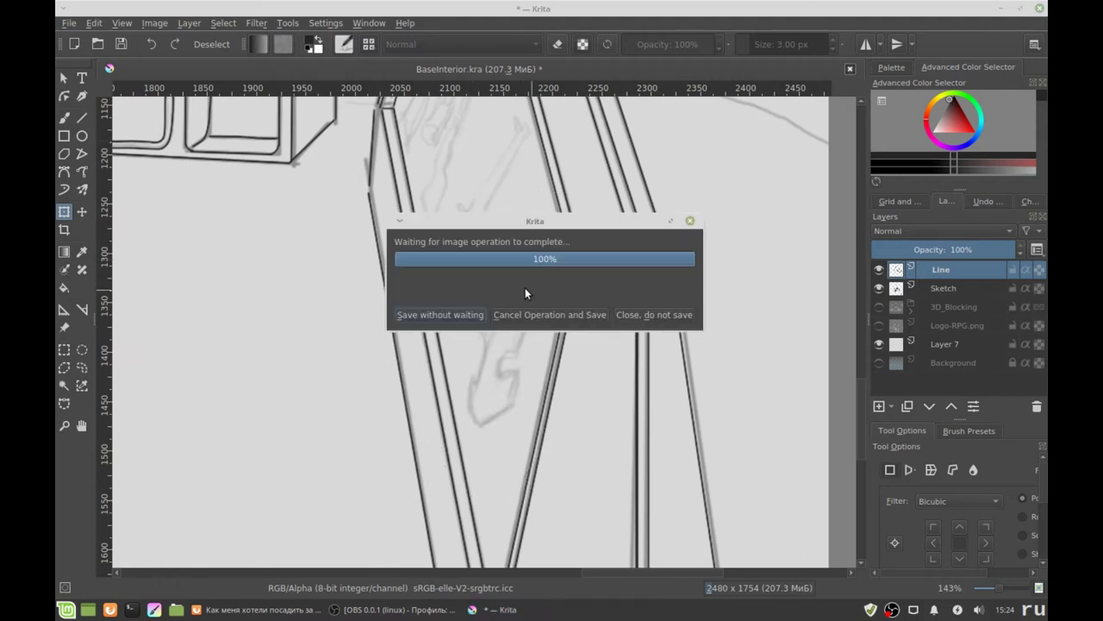
scroll(520, 190, "up", 3)
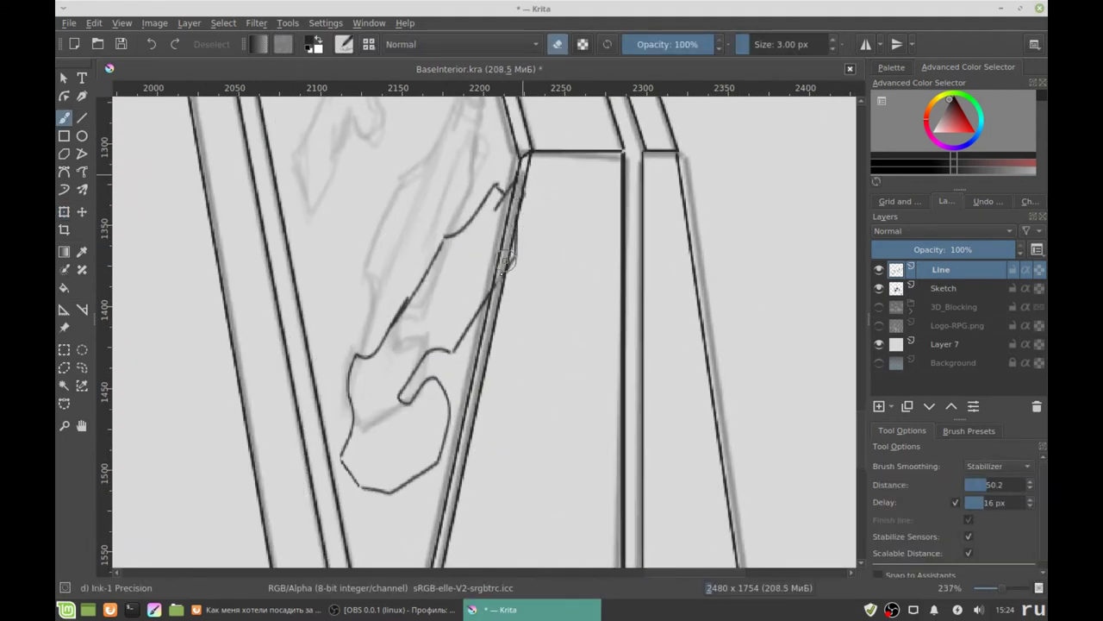
key("ctrl+s")
Ink the framed weapon and the sword's crossguard and blade in black
scroll(530, 183, "down", 5)
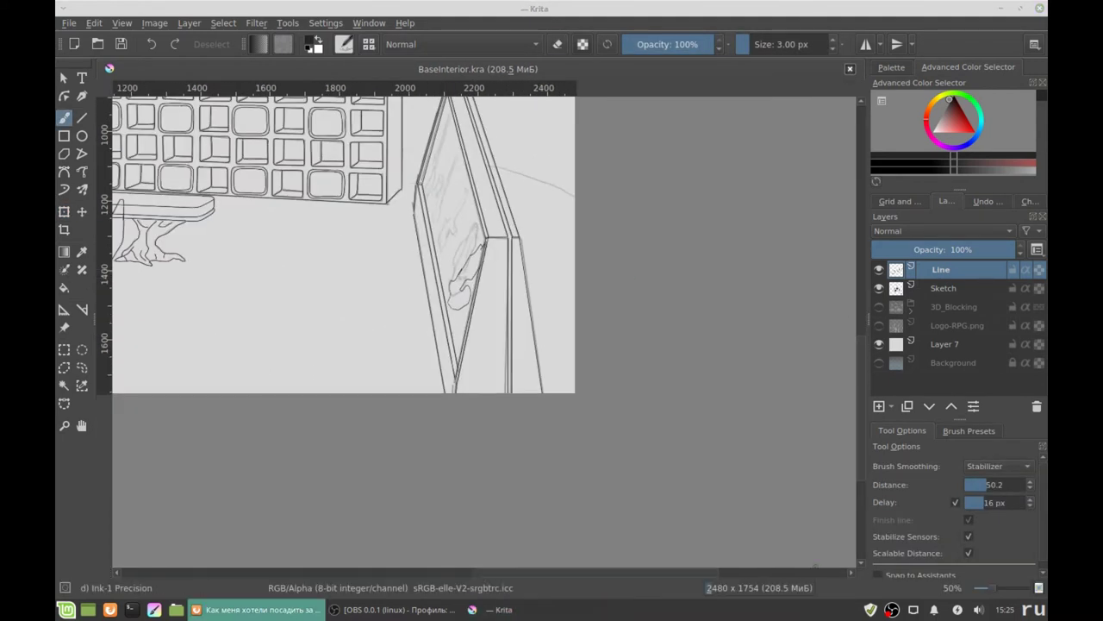
scroll(433, 237, "up", 5)
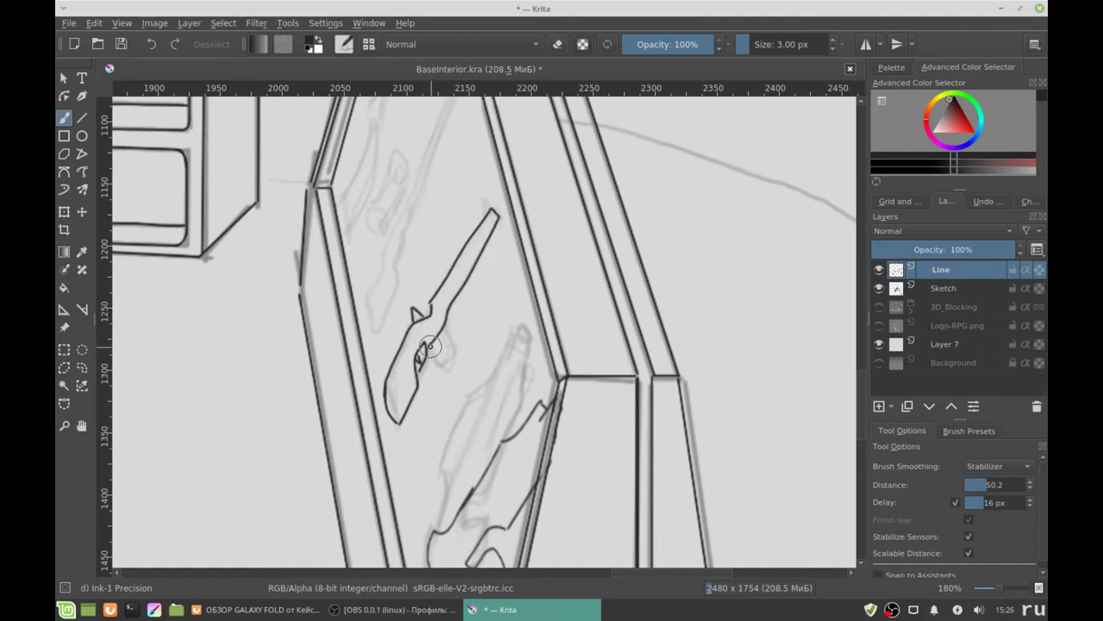
left_click_drag(391, 372, 396, 405)
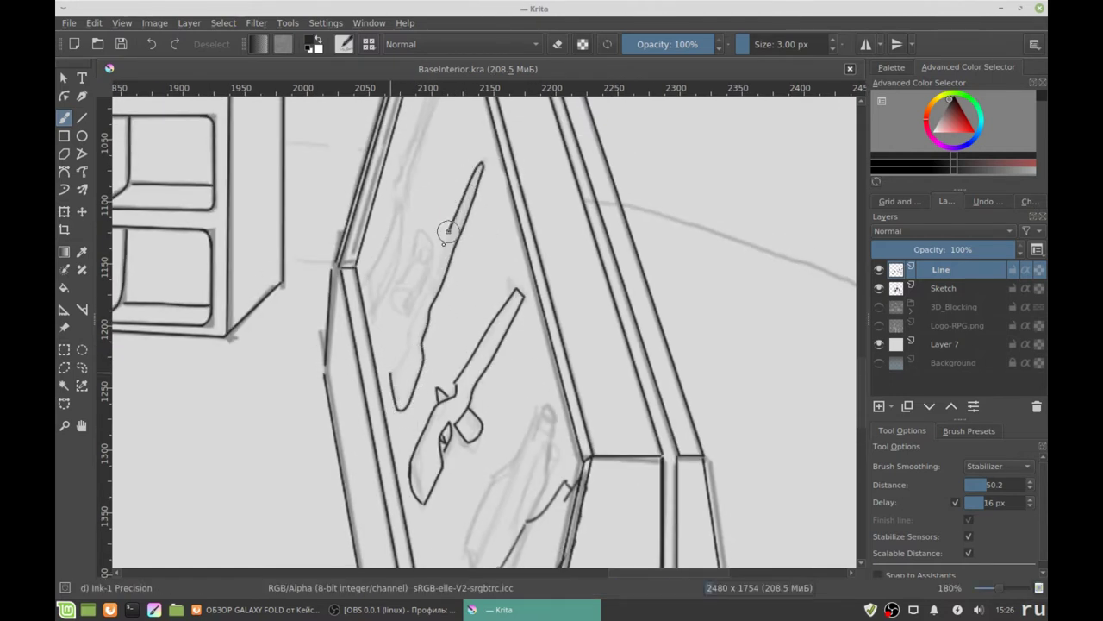
scroll(417, 274, "up", 1)
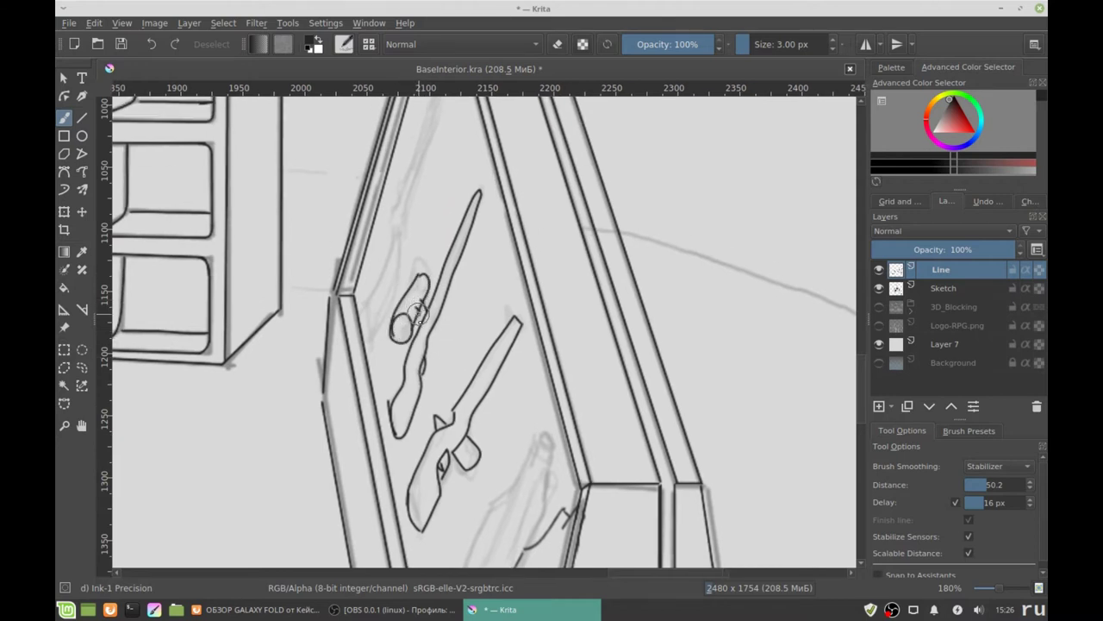
scroll(417, 312, "up", 2)
scroll(413, 369, "up", 2)
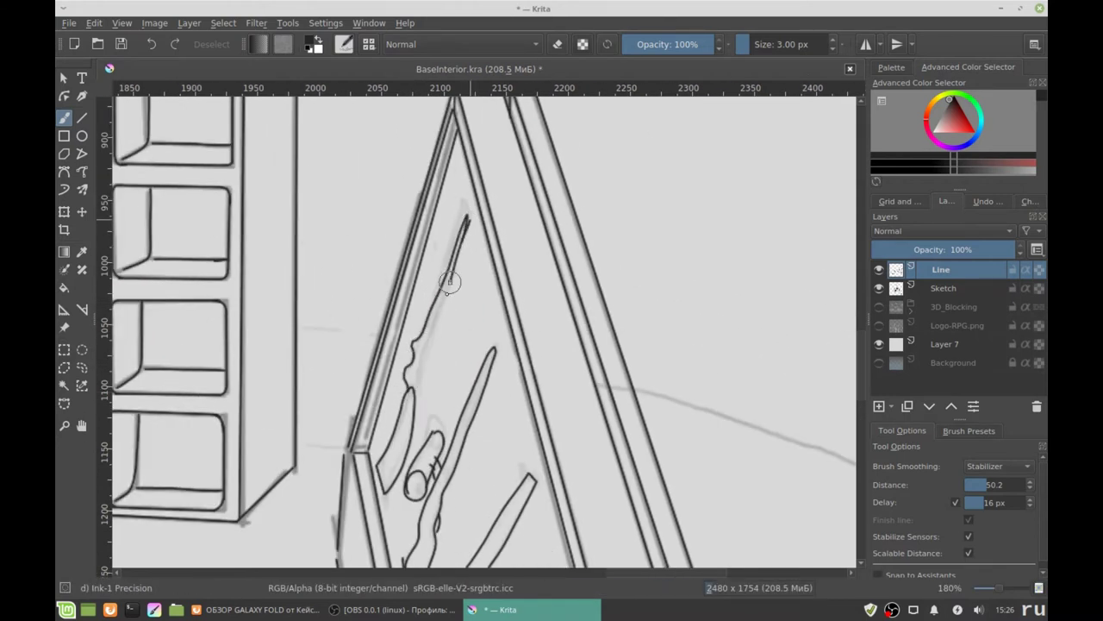
scroll(417, 388, "up", 2)
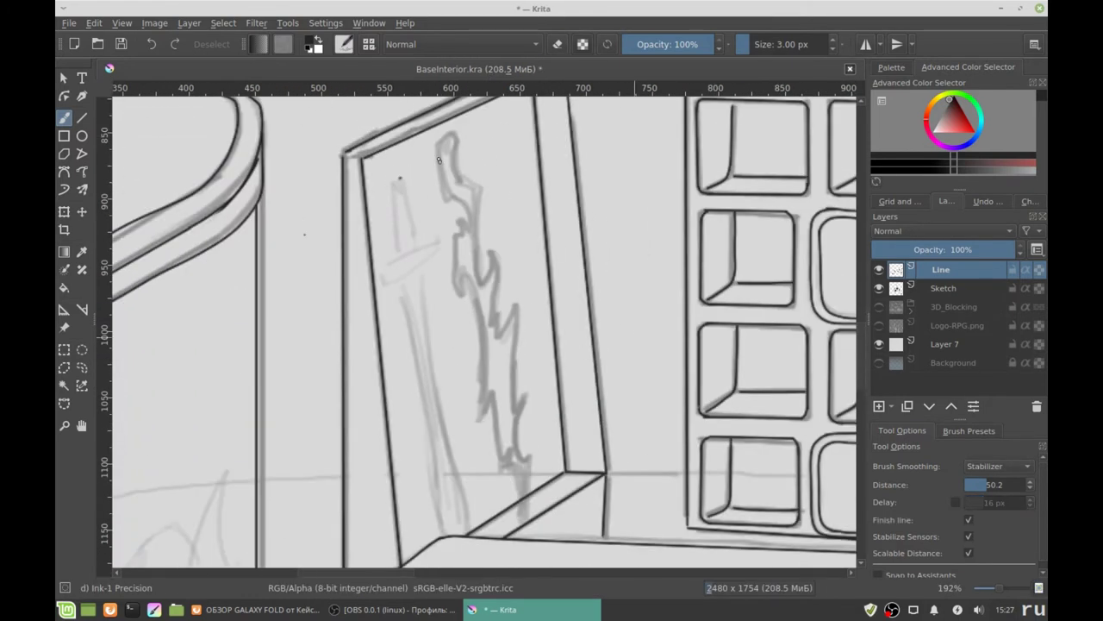
left_click_drag(437, 195, 369, 248)
left_click_drag(387, 204, 405, 396)
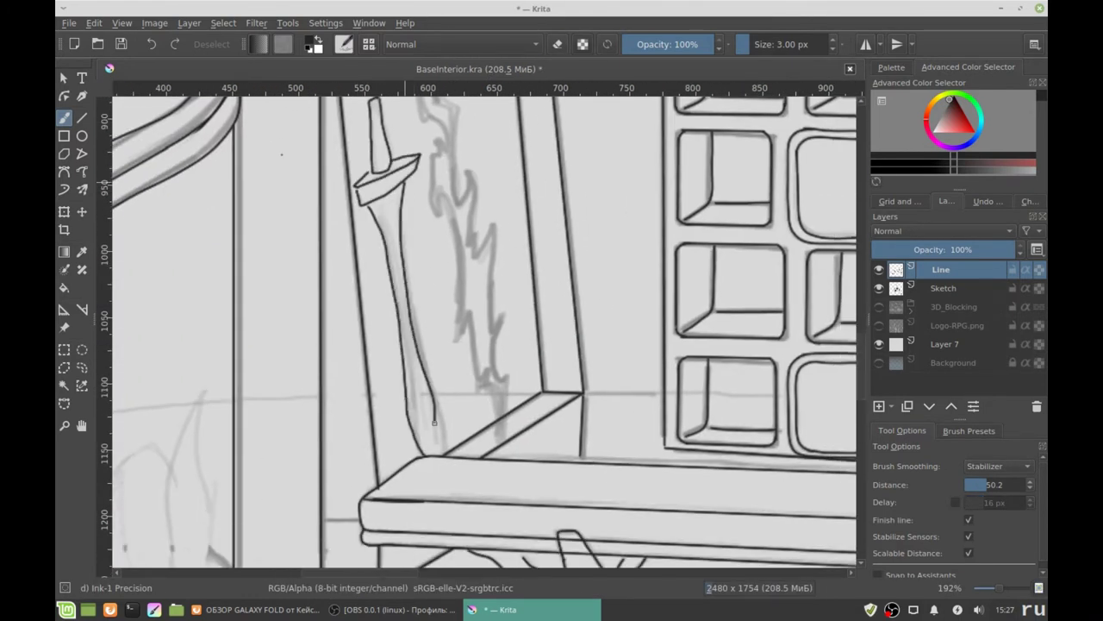
Ink the flame outline beside the sword, from its top down the sides
scroll(415, 375, "up", 3)
left_click_drag(409, 218, 407, 172)
left_click_drag(430, 369, 370, 205)
mouse_move(370, 205)
left_mouse_down()
mouse_move(389, 336)
mouse_move(386, 294)
left_mouse_up()
scroll(394, 250, "up", 2)
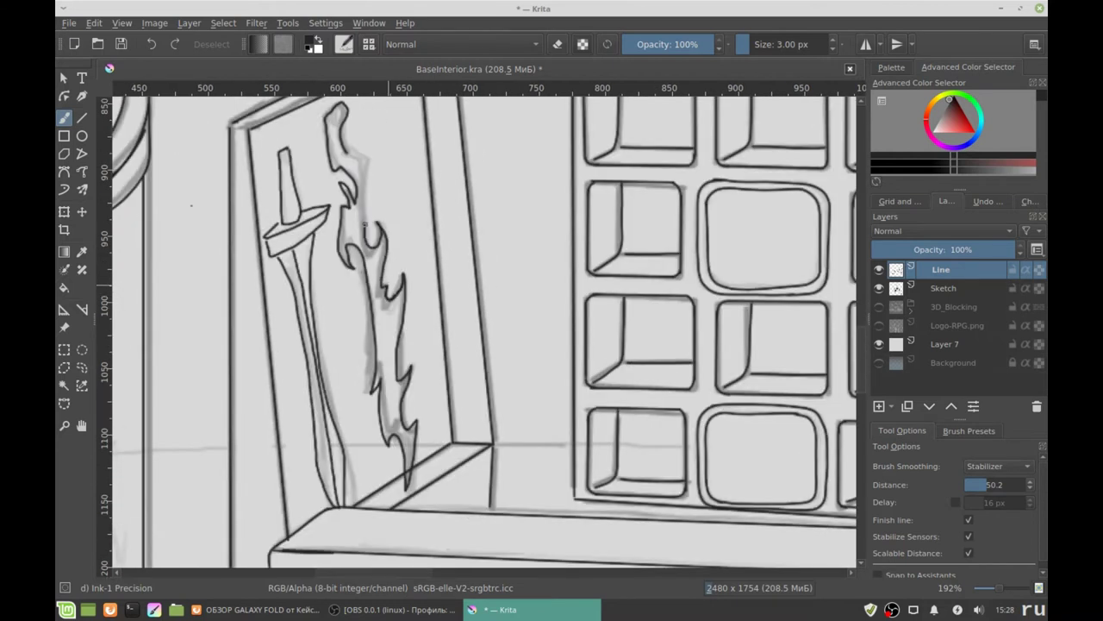
scroll(365, 225, "up", 2)
scroll(205, 282, "down", 5)
Ink the aquarium's water line, rocks, tall plant stem and leaves
scroll(392, 281, "up", 3)
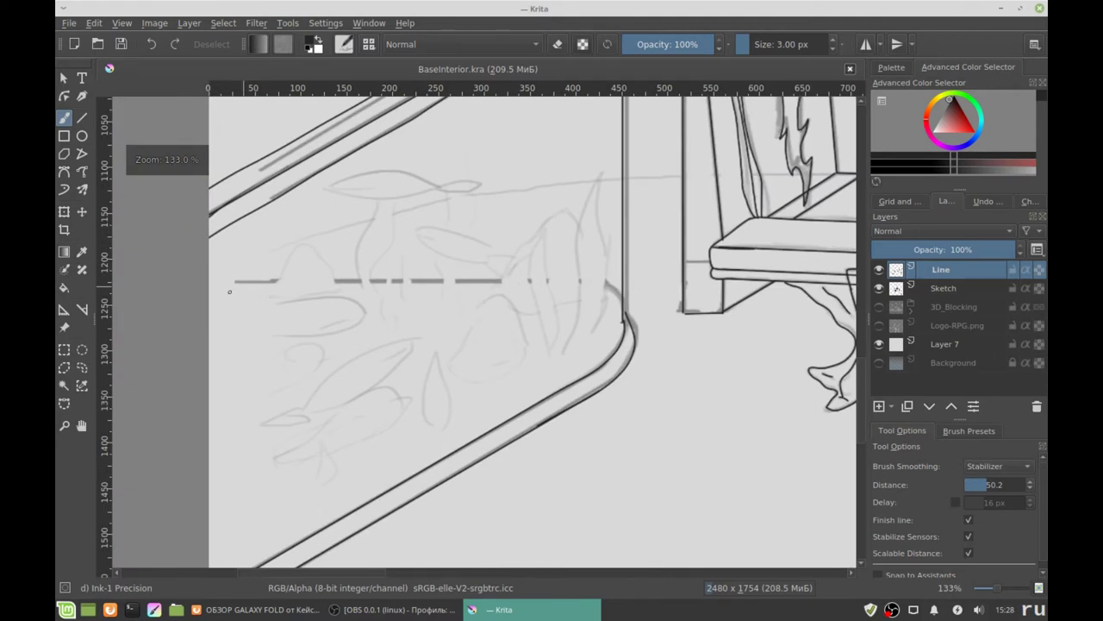
left_click_drag(334, 281, 392, 281)
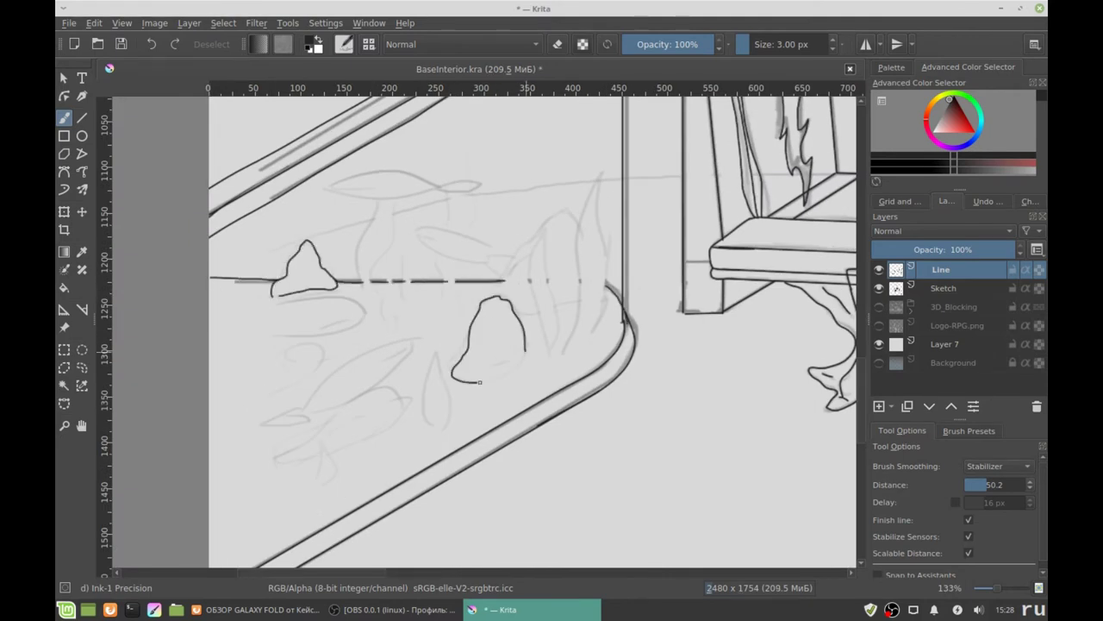
left_click_drag(306, 371, 243, 366)
left_click_drag(436, 285, 328, 345)
left_click_drag(500, 375, 289, 502)
left_click_drag(330, 440, 239, 498)
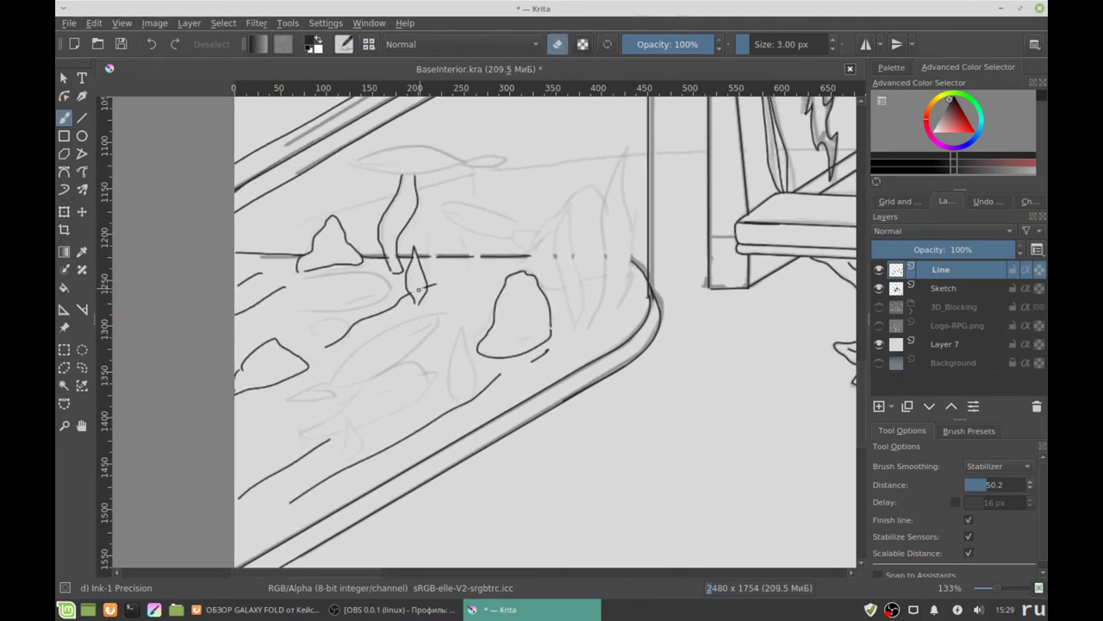
left_click_drag(448, 328, 473, 162)
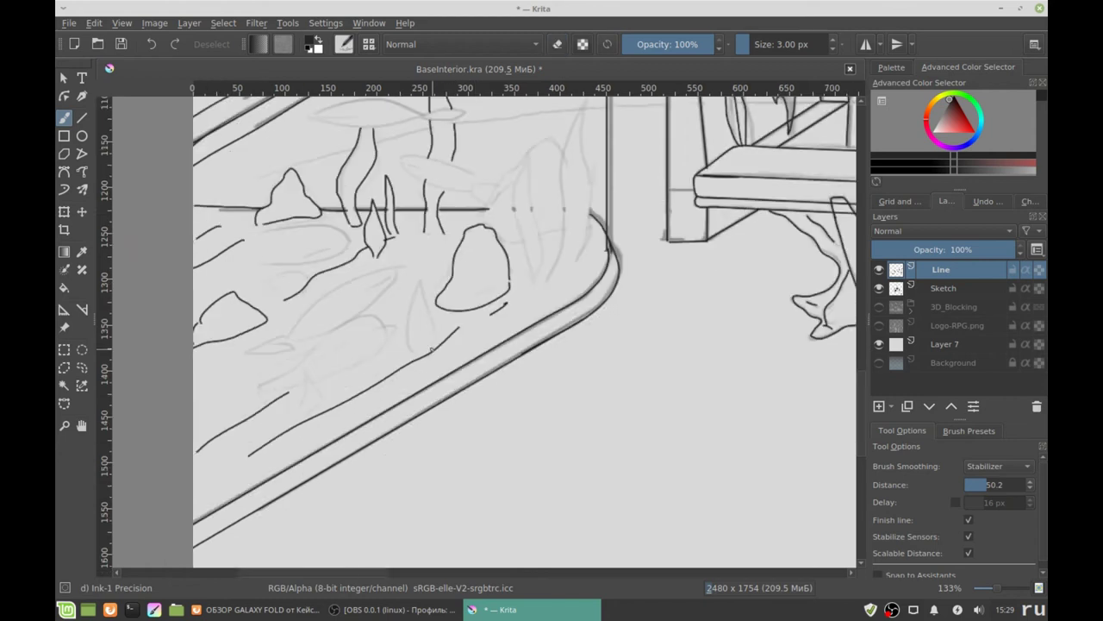
left_click_drag(434, 357, 424, 267)
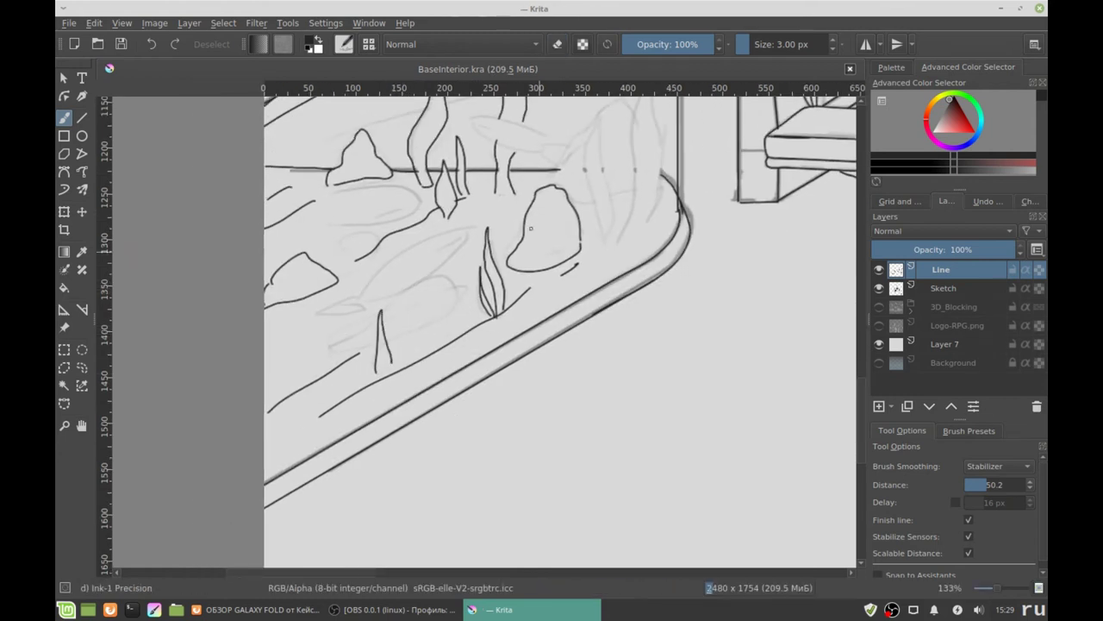
left_click_drag(476, 297, 498, 367)
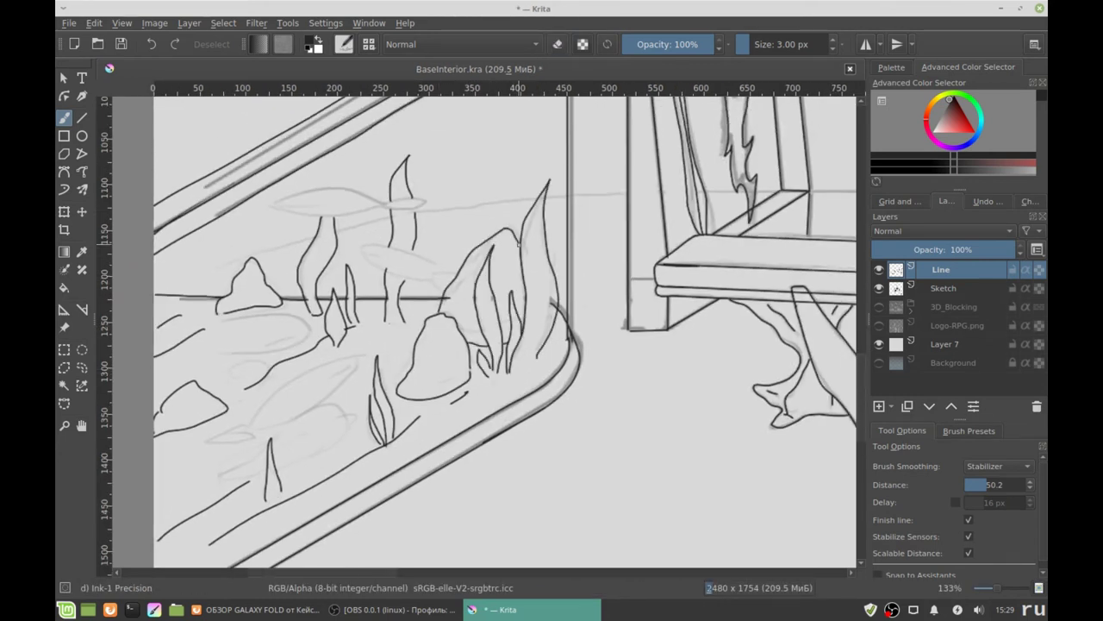
Ink the small fish and the elongated fish near the tank bottom
left_click_drag(518, 244, 609, 254)
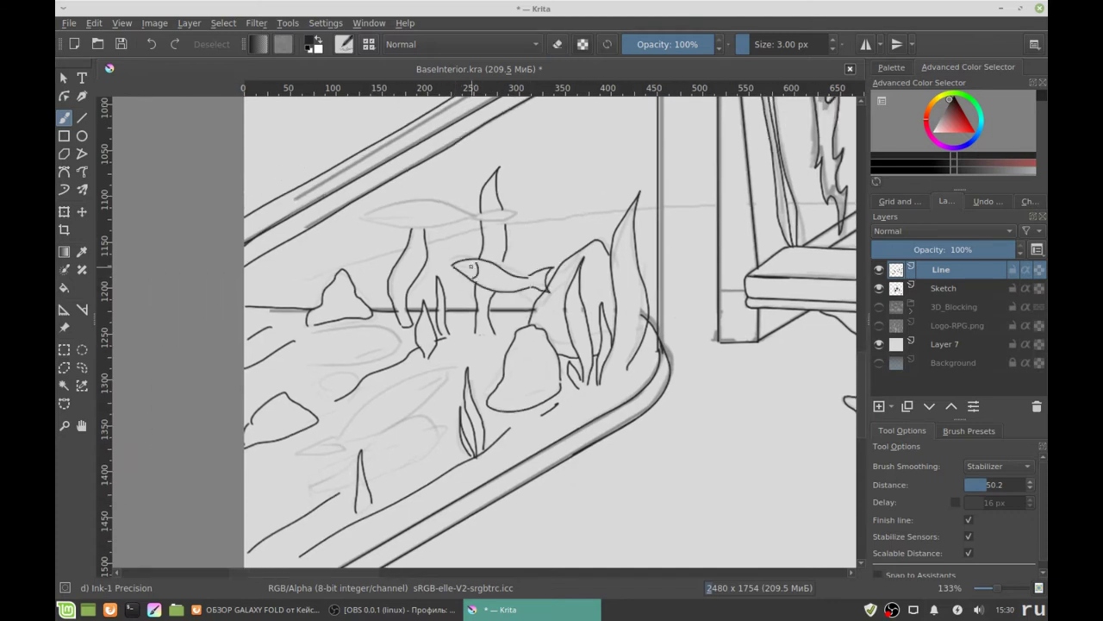
left_click_drag(517, 259, 537, 300)
left_click_drag(387, 251, 499, 257)
key("e")
scroll(479, 260, "down", 3)
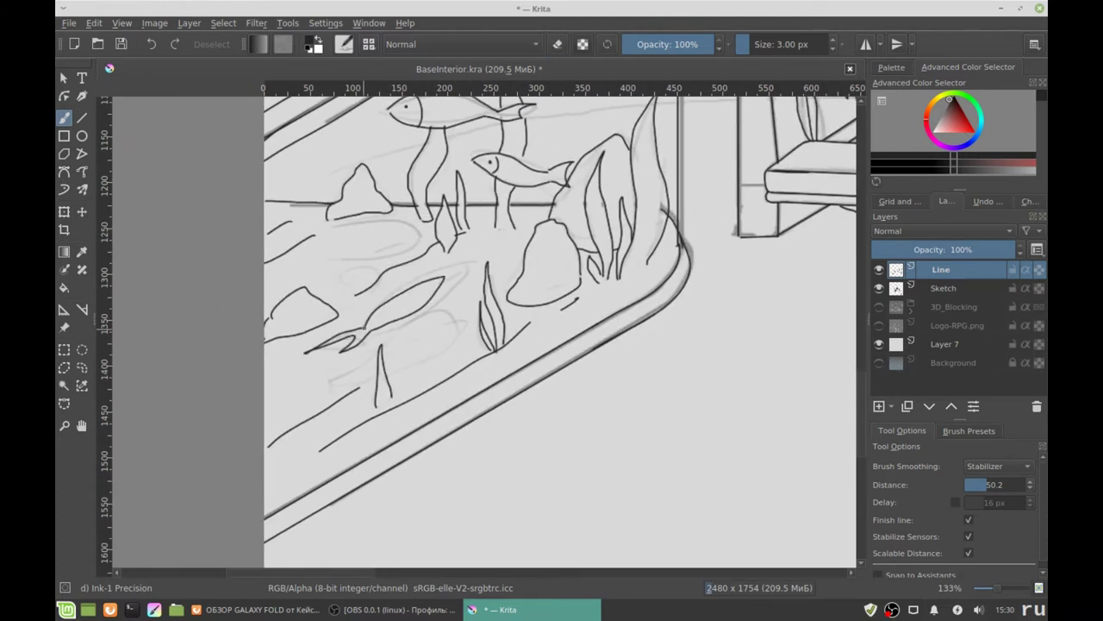
left_click_drag(452, 334, 389, 349)
left_click_drag(431, 345, 446, 345)
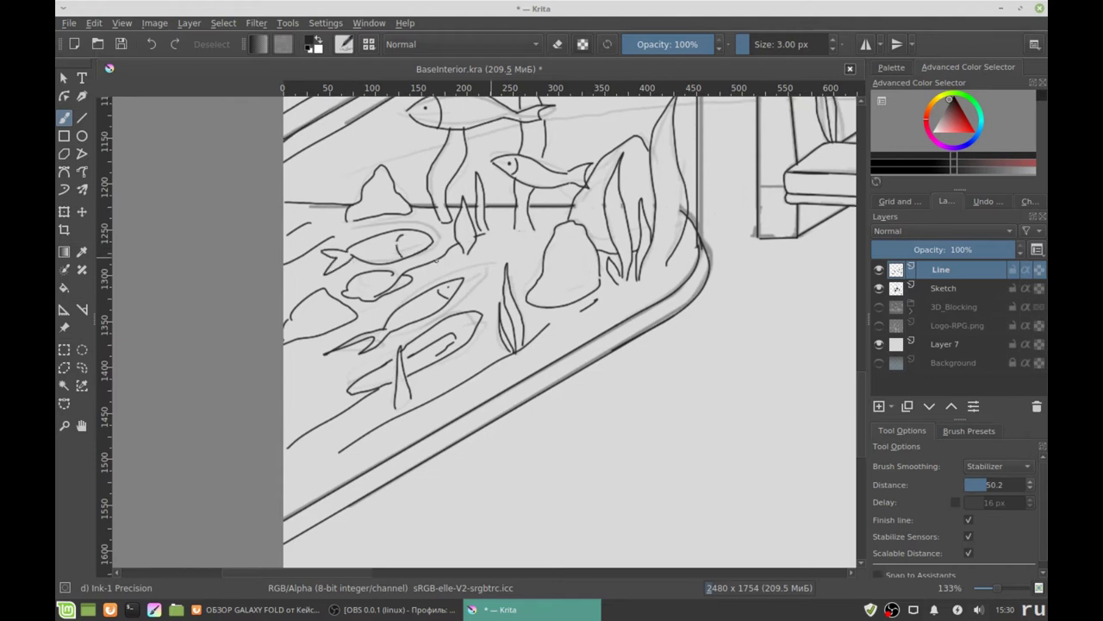
scroll(385, 259, "down", 5)
scroll(636, 188, "up", 3)
scroll(637, 188, "down", 3)
scroll(270, 320, "up", 2)
scroll(263, 320, "up", 2)
scroll(263, 320, "up", 2)
Touch up the tank inks with the eraser and save the drawing
key("e")
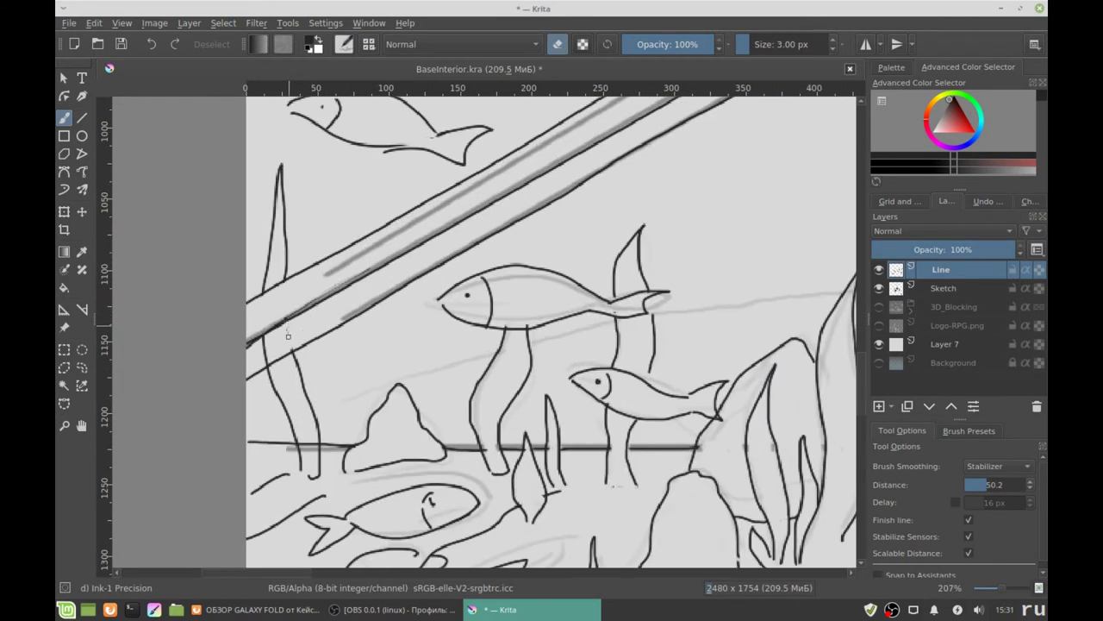
key("e")
scroll(268, 339, "down", 3)
scroll(412, 272, "down", 2)
scroll(412, 271, "up", 1)
scroll(517, 328, "down", 4)
key("ctrl+s")
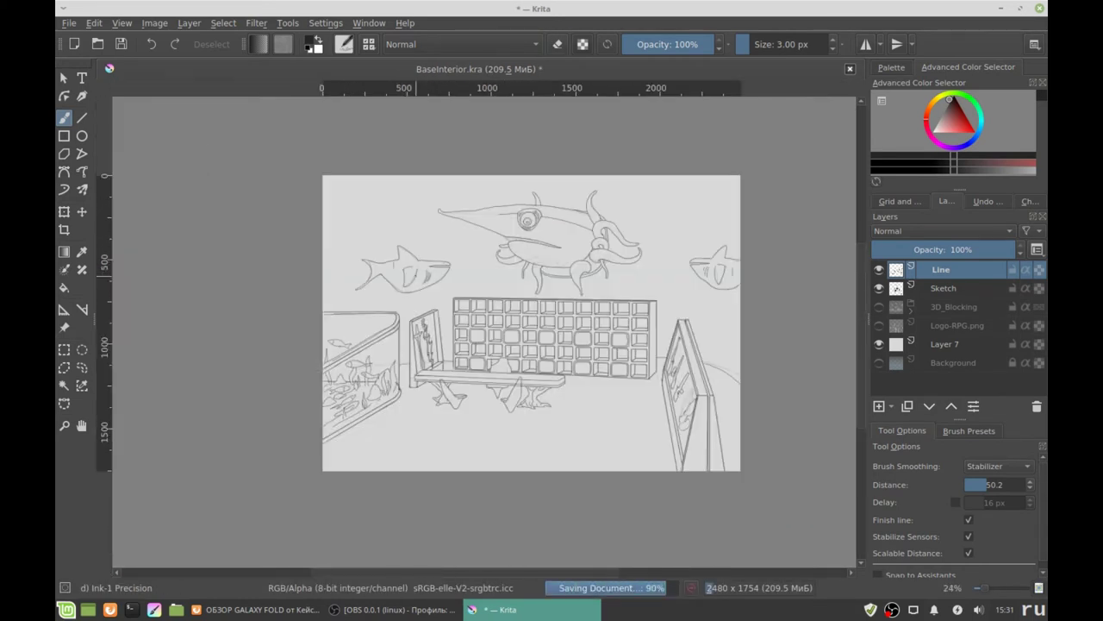
Add a new layer named 'Base color' and move it below Line
key("Insert")
type("Ифыу сщдщк")
key("alt+shift")
key("ctrl+a")
type("olor")
key("Return")
key("ctrl+Page_Down")
Show the 3D_Blocking layer, fit it with a transform, and start outlining the upper background
scroll(552, 328, "up", 2)
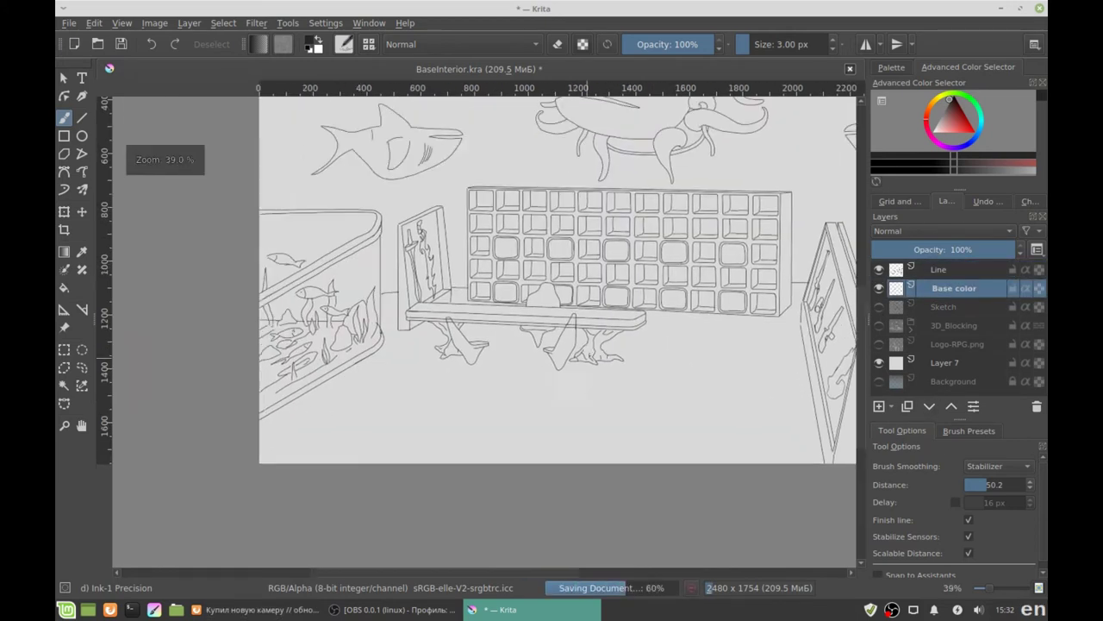
left_click(879, 325)
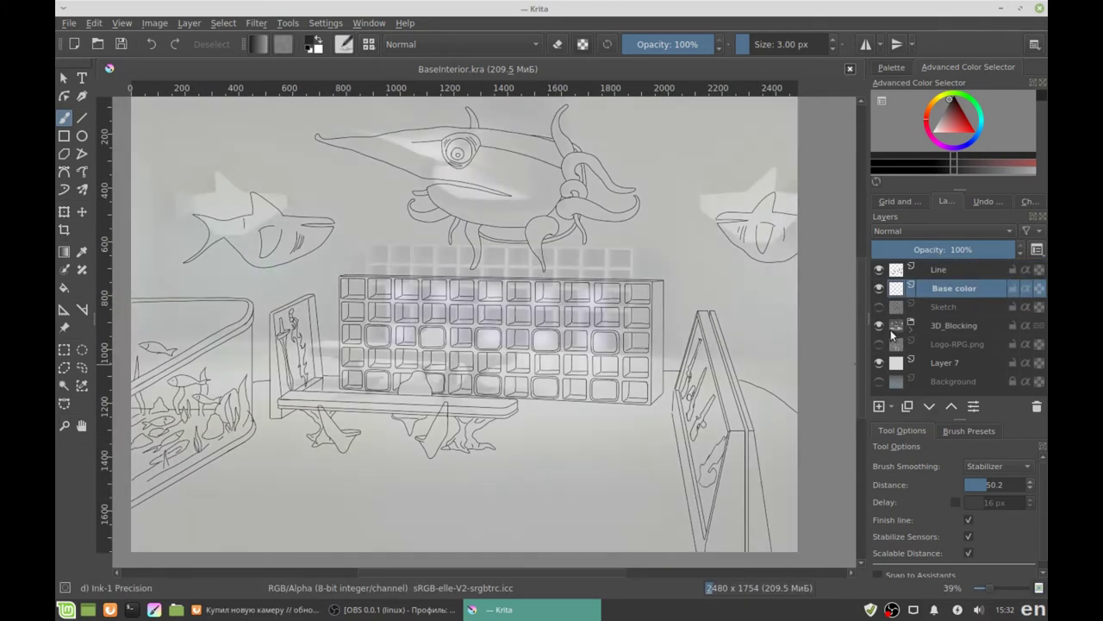
left_click(957, 325)
key("ctrl+t")
scroll(432, 359, "down", 3)
scroll(433, 359, "up", 5)
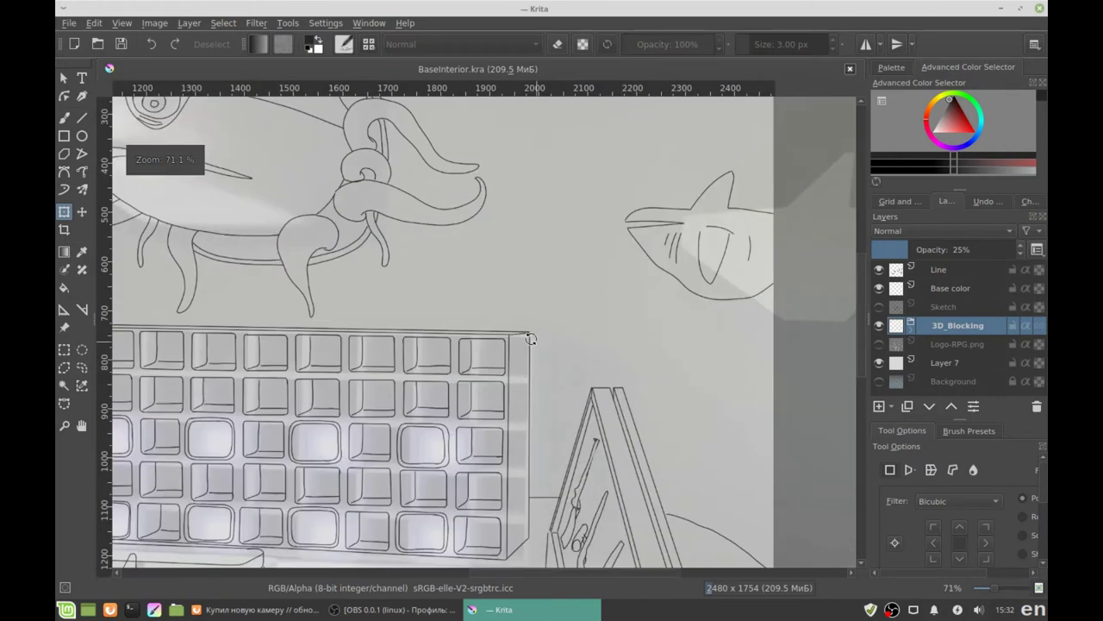
scroll(680, 244, "down", 3)
scroll(756, 187, "down", 2)
scroll(673, 287, "up", 2)
key("Return")
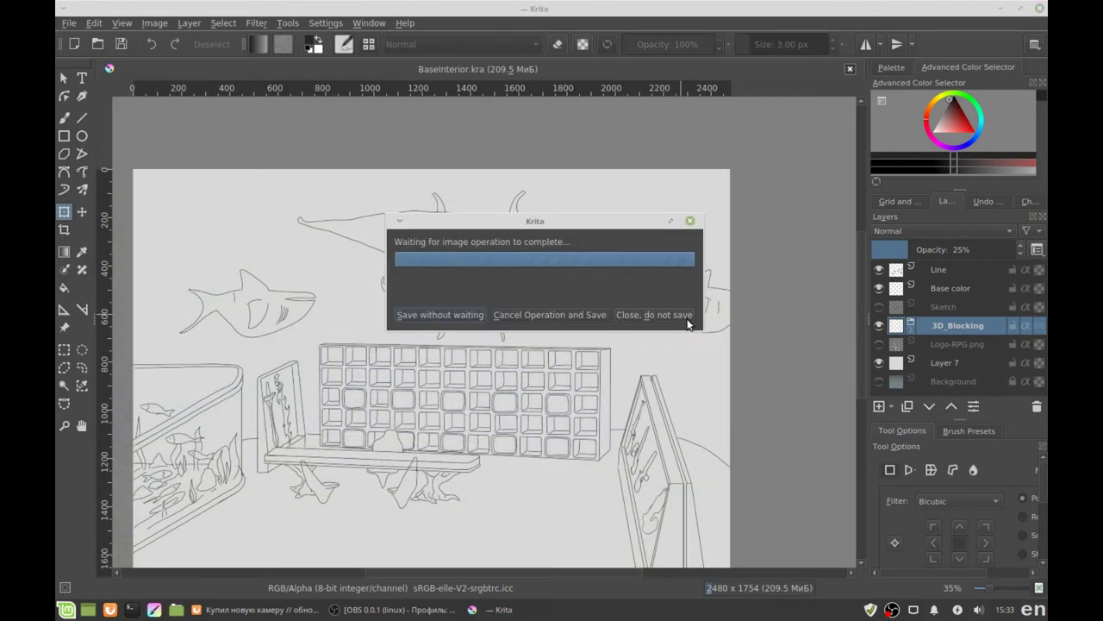
key("ctrl+r")
left_click_drag(776, 162, 793, 244)
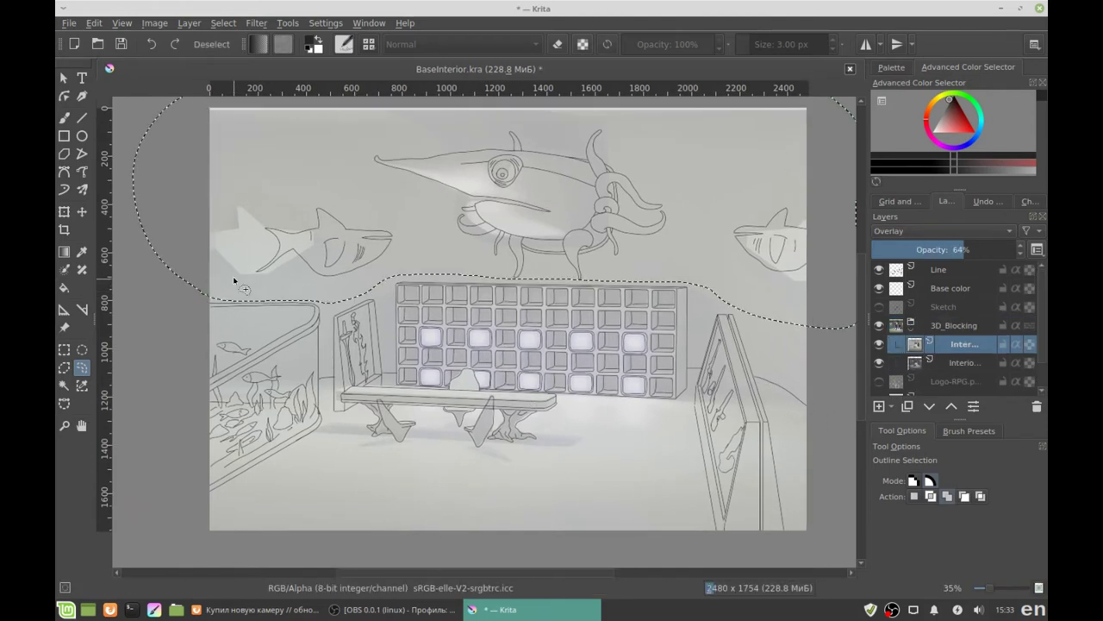
Copy the selection to a new layer, wand-select the enclosed areas, and fill them
key("ctrl+shift+j")
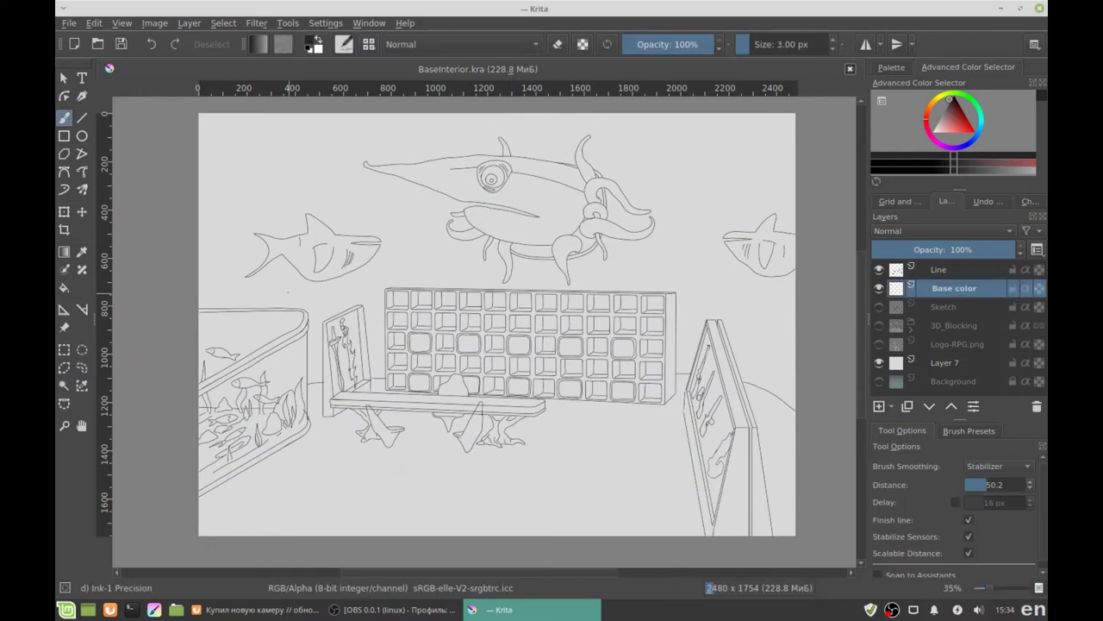
left_click(717, 356)
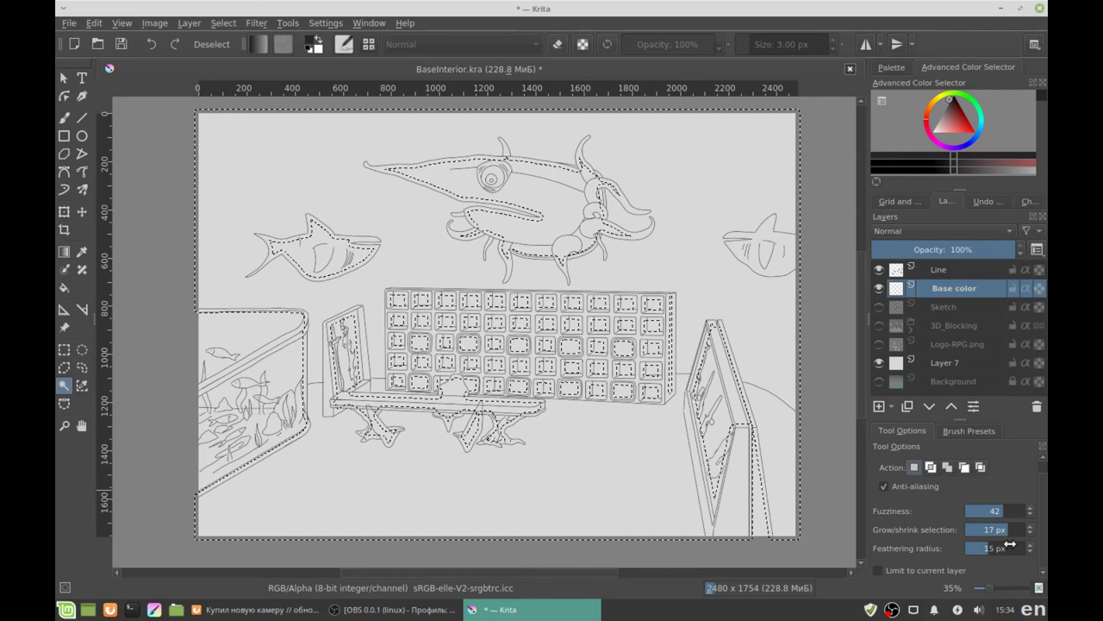
key("f")
key("minus")
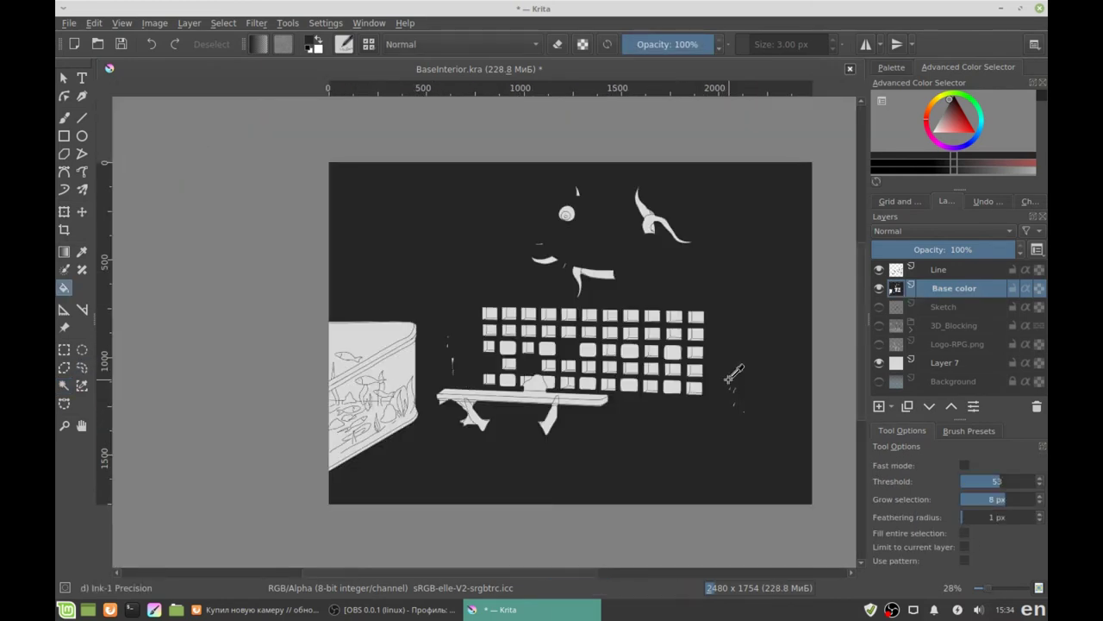
Bring the sword frame into view and place the first selection corner above it
scroll(285, 247, "up", 2)
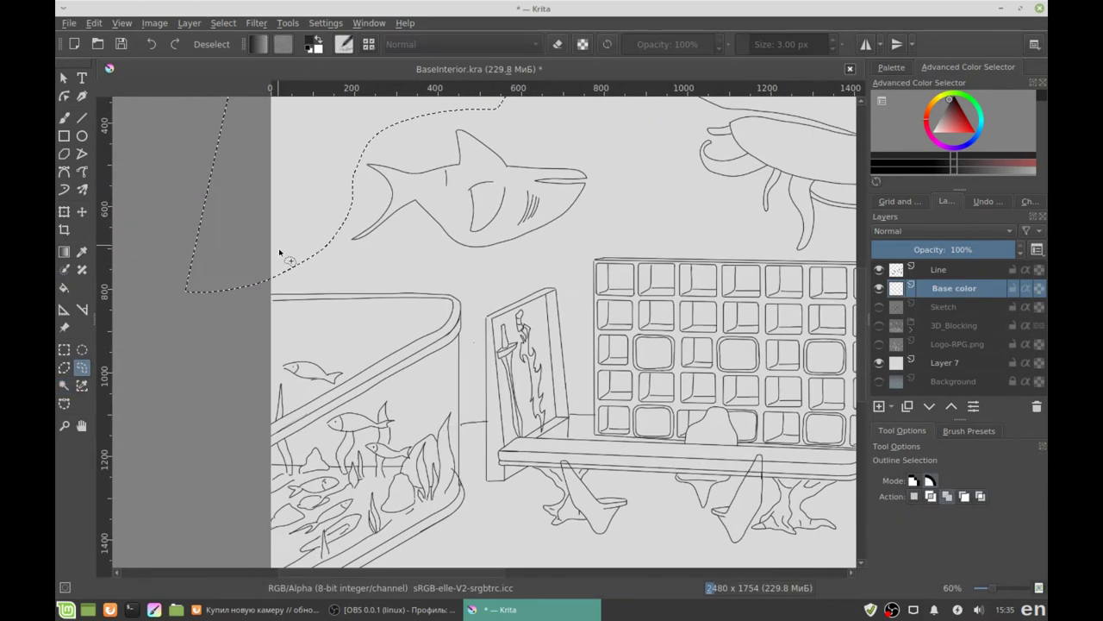
scroll(267, 181, "up", 1)
scroll(333, 185, "up", 1)
scroll(319, 200, "up", 1)
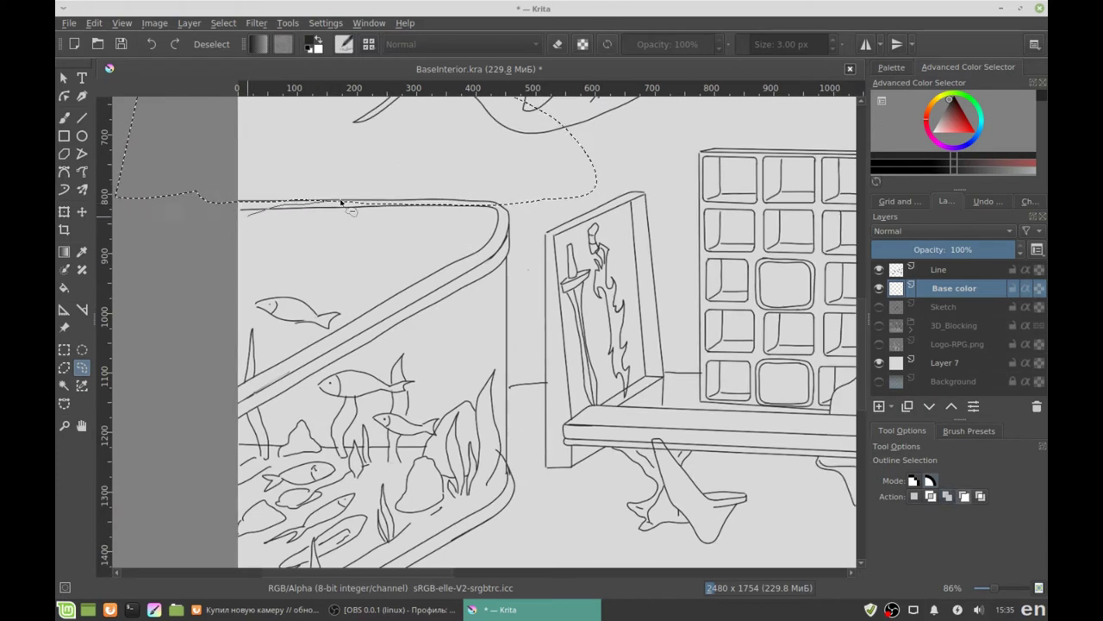
scroll(464, 241, "up", 1)
scroll(431, 226, "up", 1)
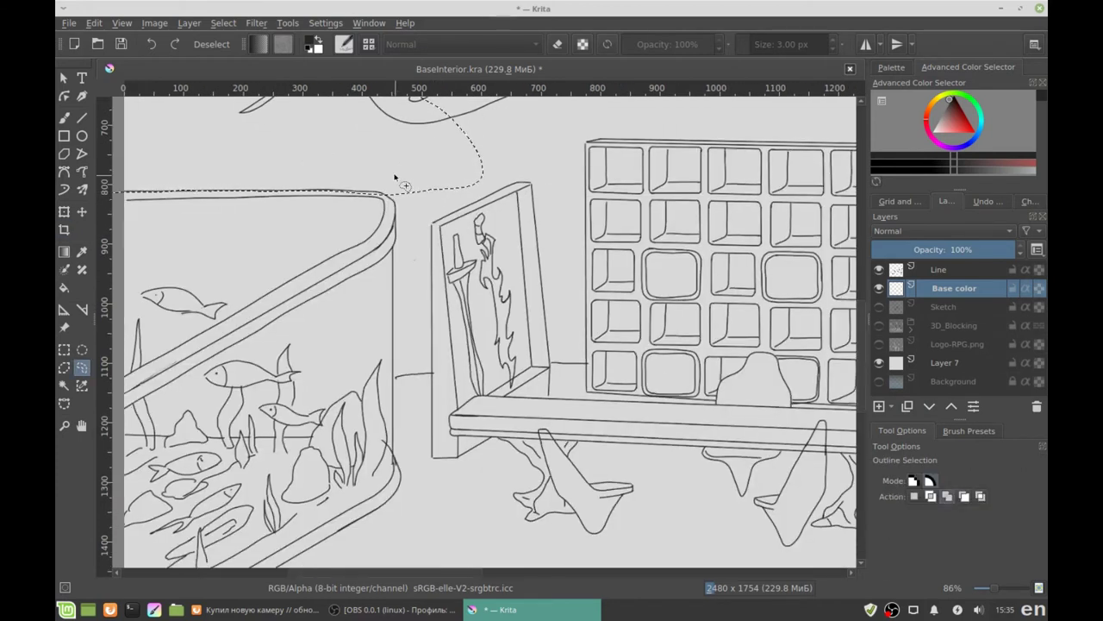
scroll(401, 215, "up", 1)
scroll(492, 156, "up", 1)
scroll(380, 155, "up", 2)
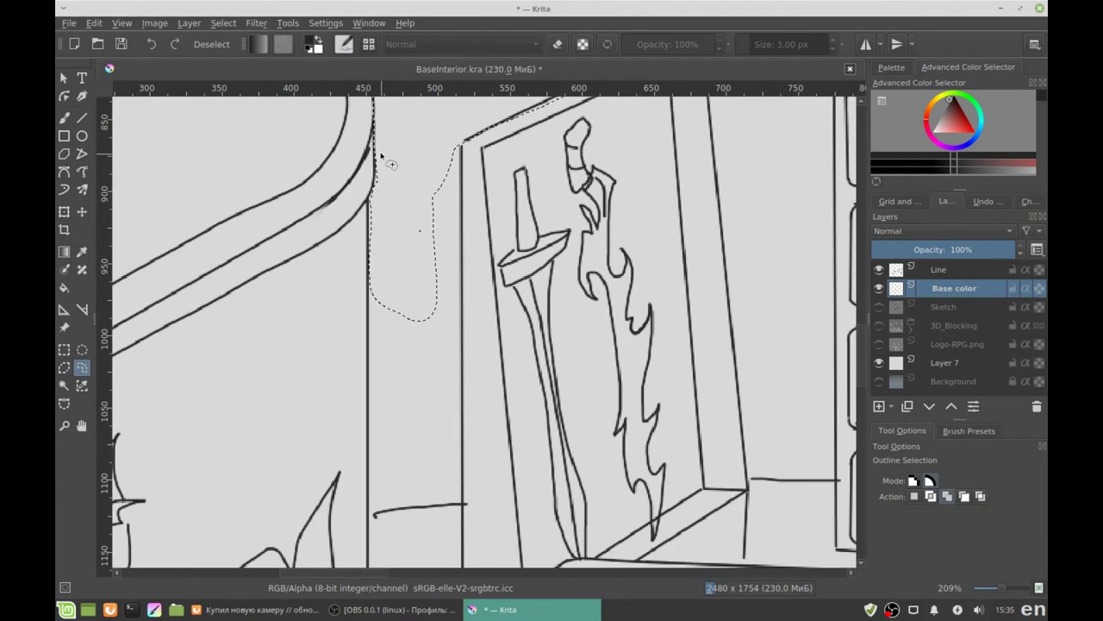
scroll(395, 203, "down", 3)
scroll(380, 168, "up", 2)
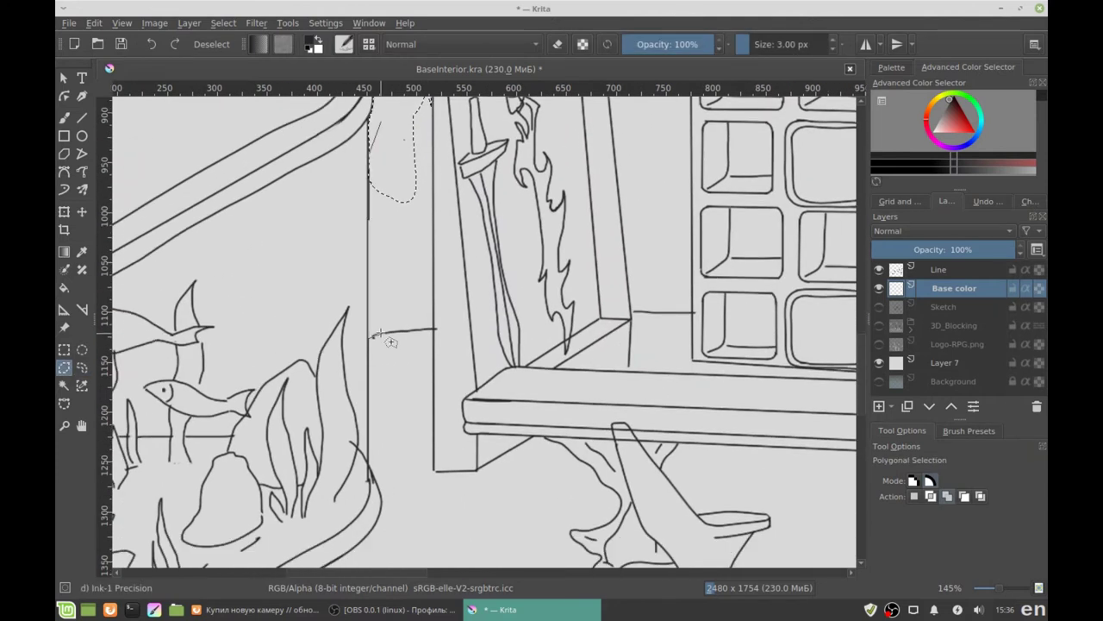
left_click_drag(380, 334, 265, 612)
left_click(572, 183)
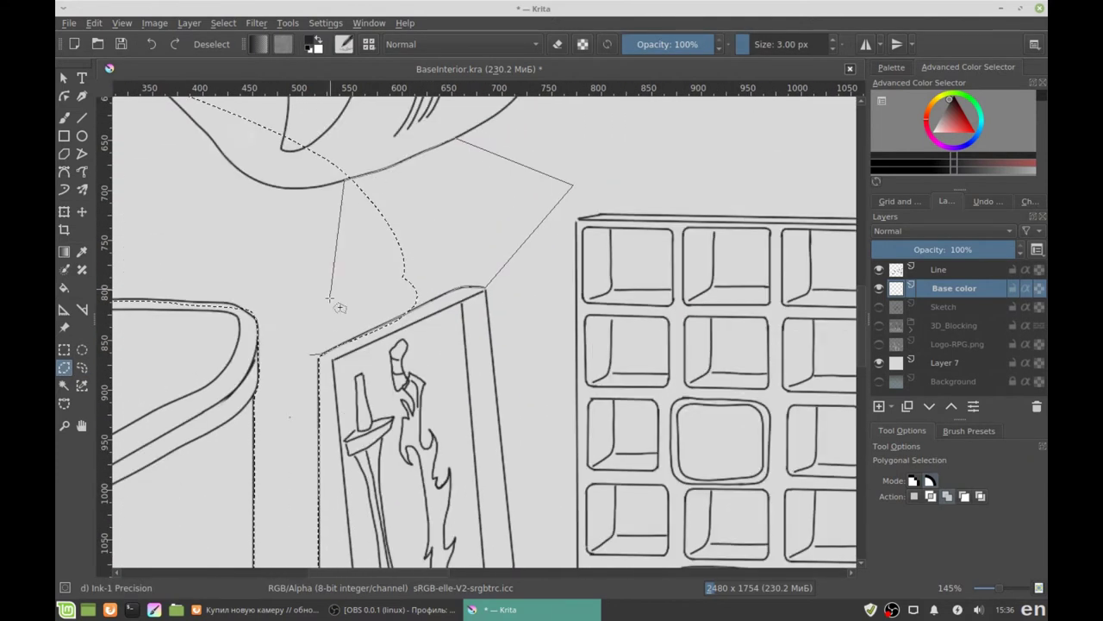
Extend the selection outline across the tops and close it above the shelving
scroll(339, 307, "up", 3)
scroll(319, 177, "left", 5)
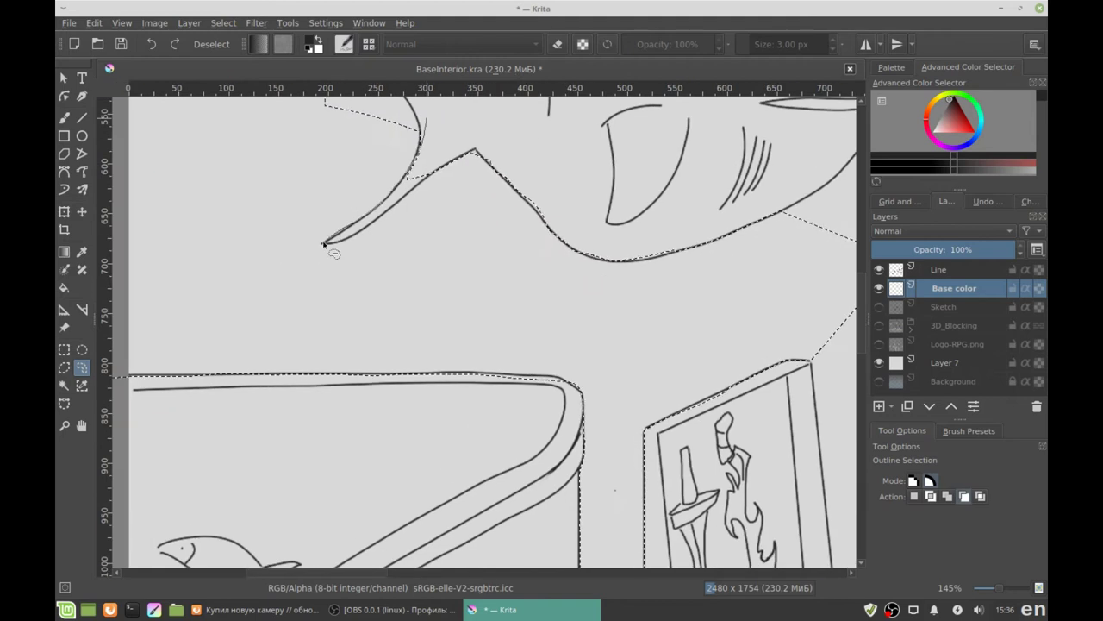
scroll(326, 245, "right", 5)
scroll(310, 215, "right", 5)
scroll(318, 259, "down", 3)
scroll(330, 288, "down", 2)
scroll(330, 289, "up", 3)
scroll(345, 275, "up", 2)
scroll(362, 267, "up", 4)
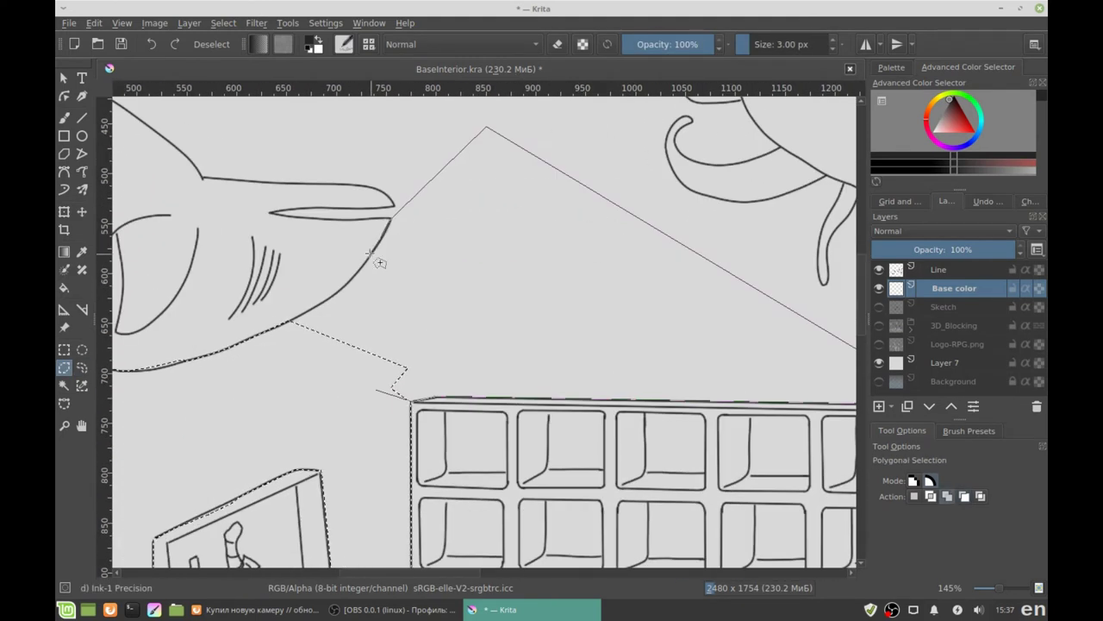
double_click(342, 386)
Pan the view left and up toward the left shark to continue the selection
scroll(449, 275, "left", 3)
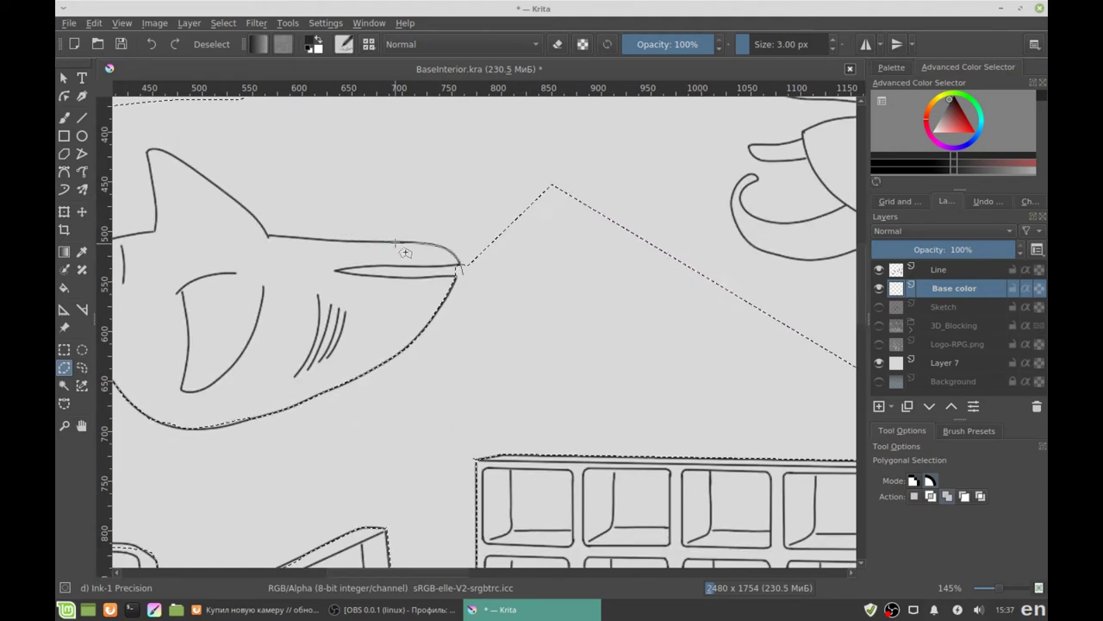
scroll(405, 254, "left", 3)
scroll(345, 233, "up", 2)
scroll(336, 229, "up", 2)
scroll(491, 222, "left", 3)
scroll(369, 356, "left", 3)
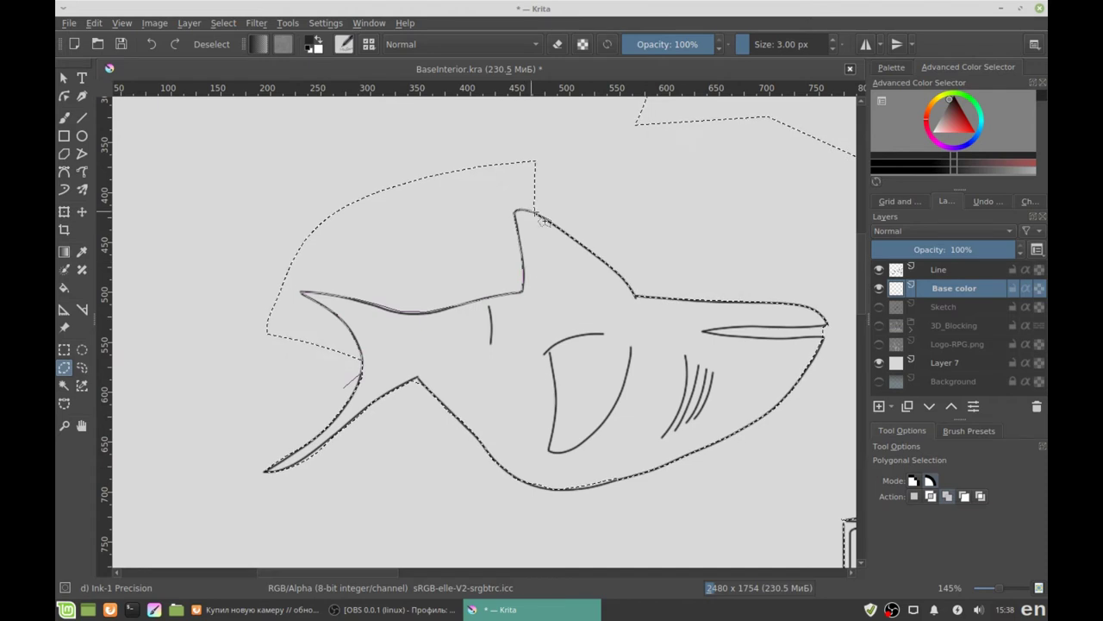
scroll(297, 314, "right", 5)
scroll(294, 322, "up", 2)
scroll(294, 323, "right", 2)
scroll(317, 215, "up", 2)
scroll(317, 214, "up", 2)
scroll(365, 329, "right", 2)
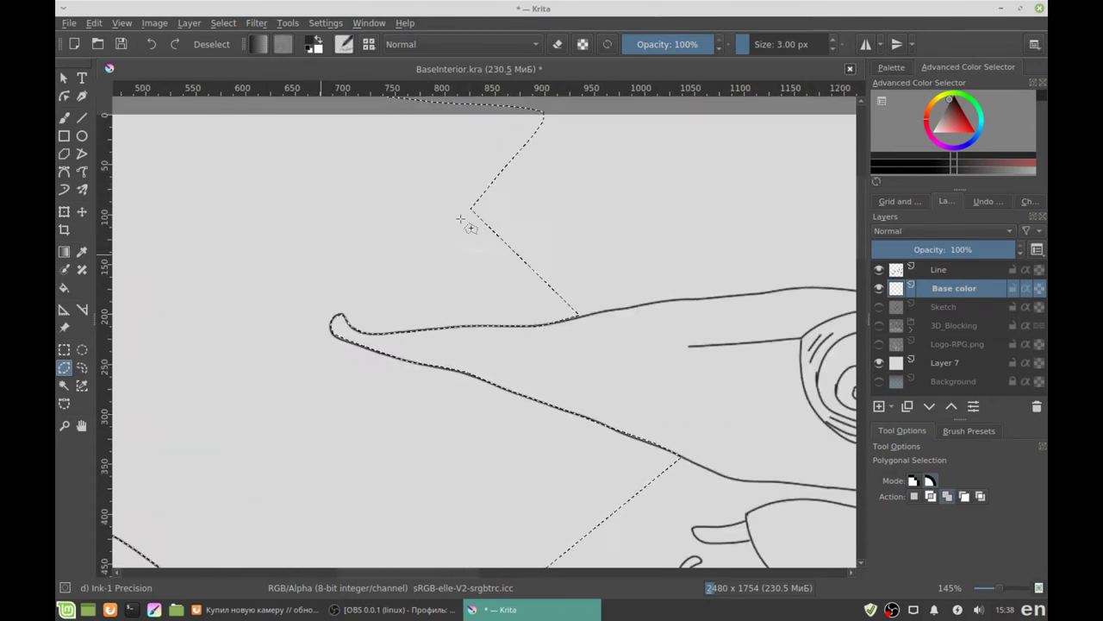
scroll(538, 327, "right", 5)
scroll(539, 328, "up", 1)
Add the background around the big creature's horns to the selection with closed polygon outlines
scroll(416, 361, "right", 5)
scroll(372, 292, "down", 1)
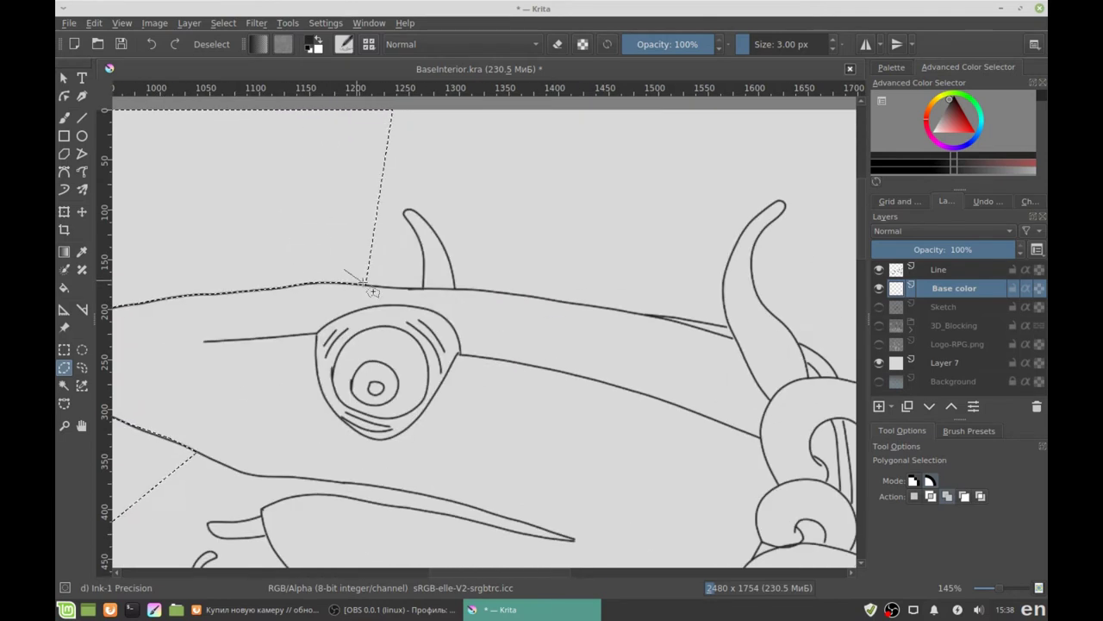
scroll(397, 232, "up", 1)
scroll(379, 238, "right", 1)
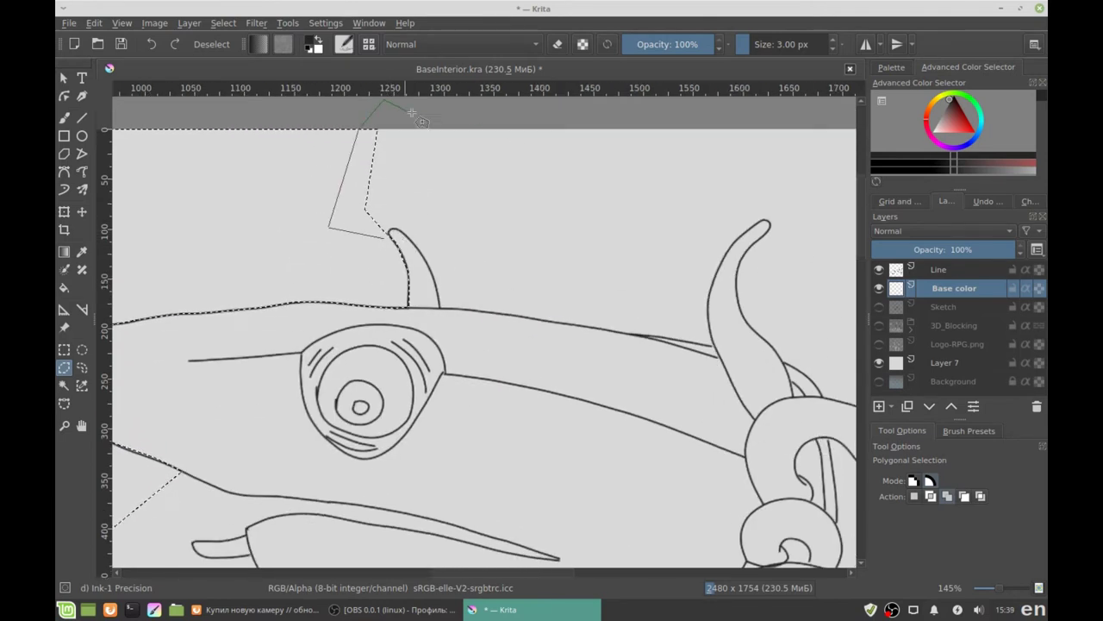
left_click(515, 148)
left_click(455, 211)
double_click(430, 235)
scroll(446, 182, "up", 1)
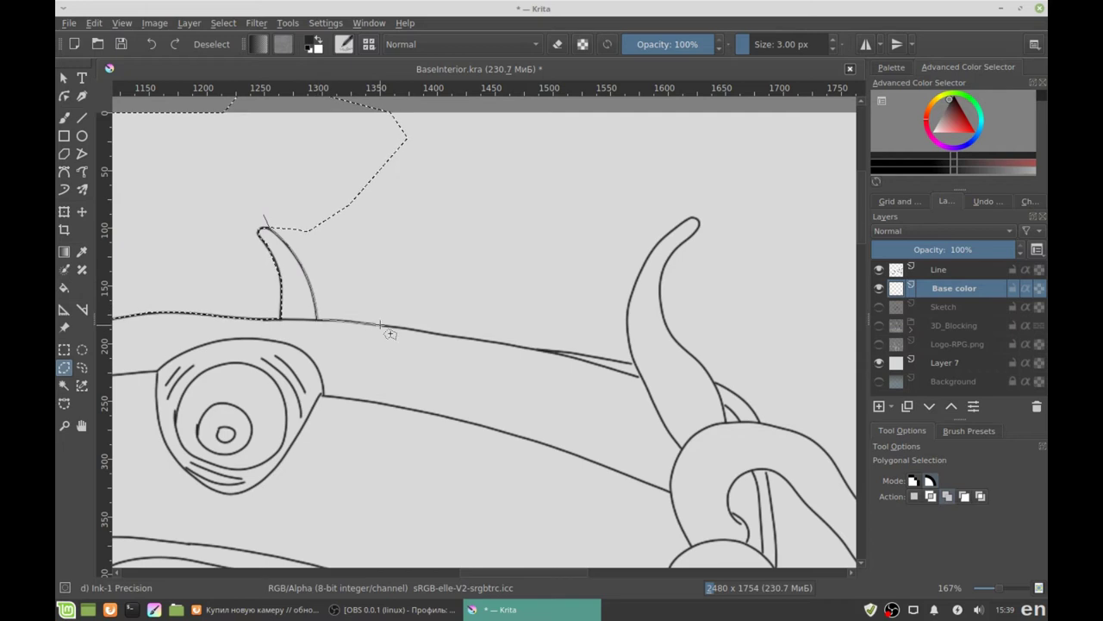
double_click(699, 105)
Extend the selection with a zigzag polygon around the tentacles toward the right shark
scroll(353, 216, "right", 5)
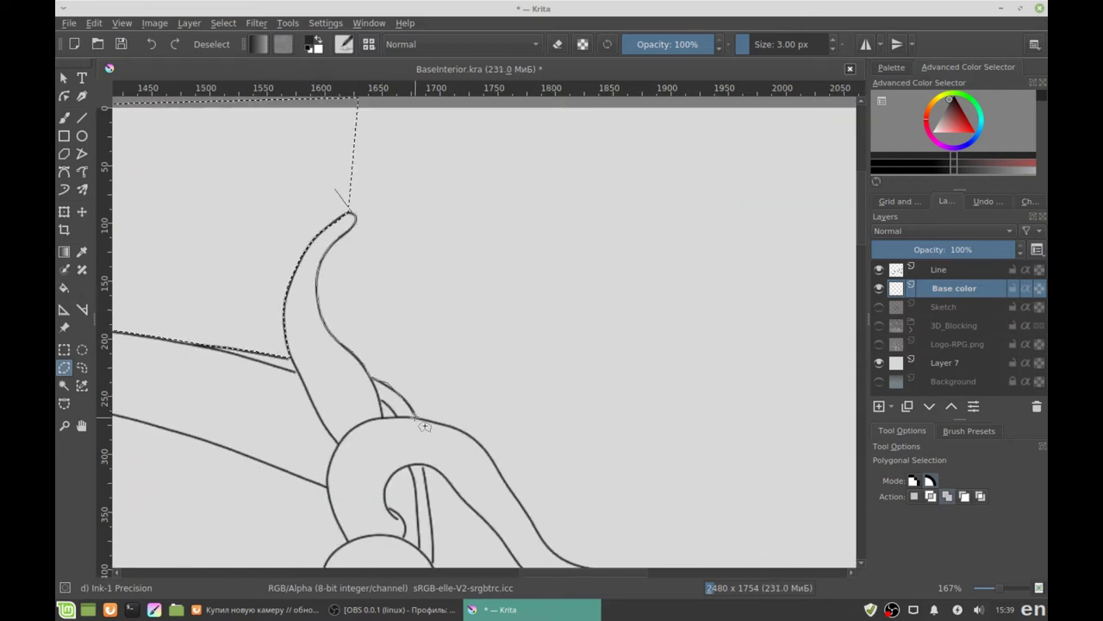
scroll(319, 133, "down", 3)
left_click(521, 500)
left_click(711, 299)
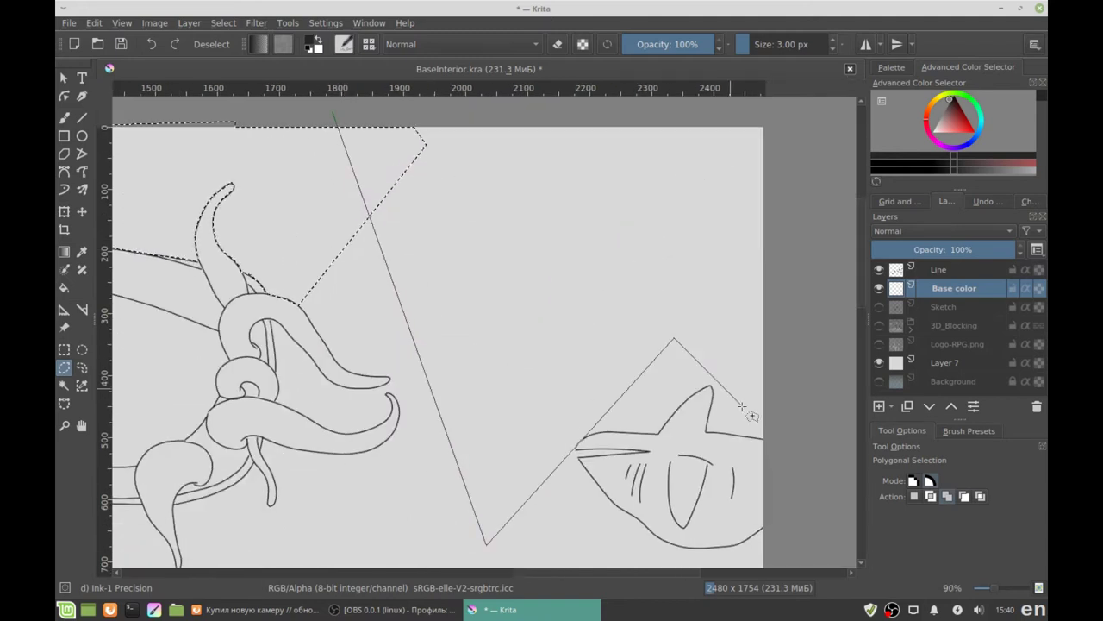
double_click(810, 396)
scroll(401, 207, "up", 4)
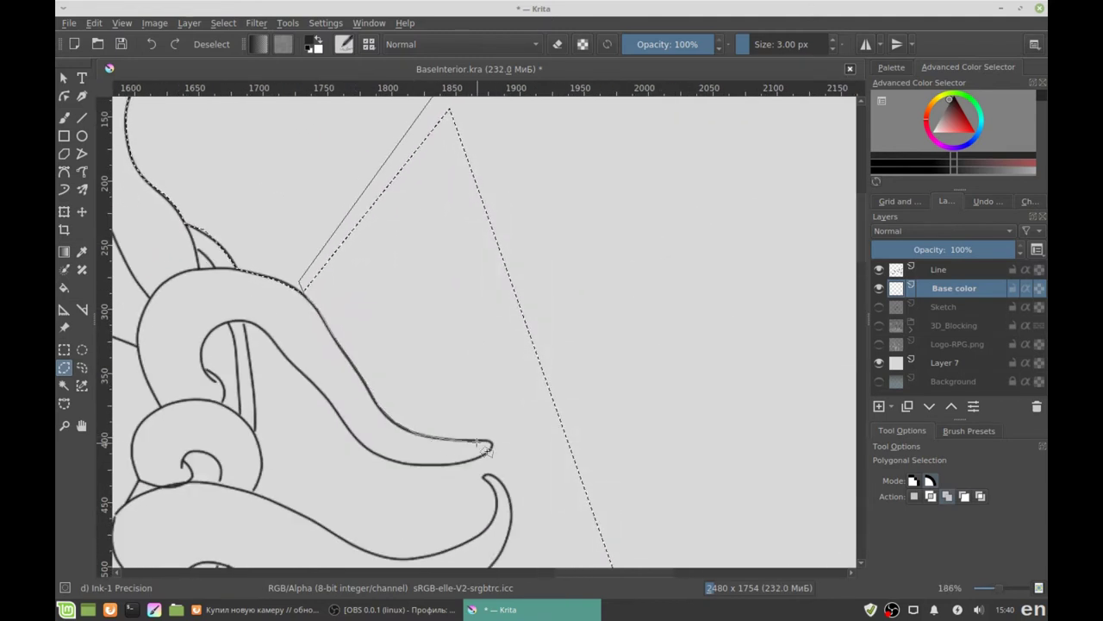
scroll(448, 258, "down", 3)
scroll(469, 315, "right", 5)
Replace the straight edge across the fin with a selection hugging the right shark's fin
key("ctrl+z")
scroll(603, 250, "up", 3)
scroll(554, 183, "left", 3)
key("ctrl+z")
scroll(612, 284, "down", 3)
scroll(586, 267, "right", 4)
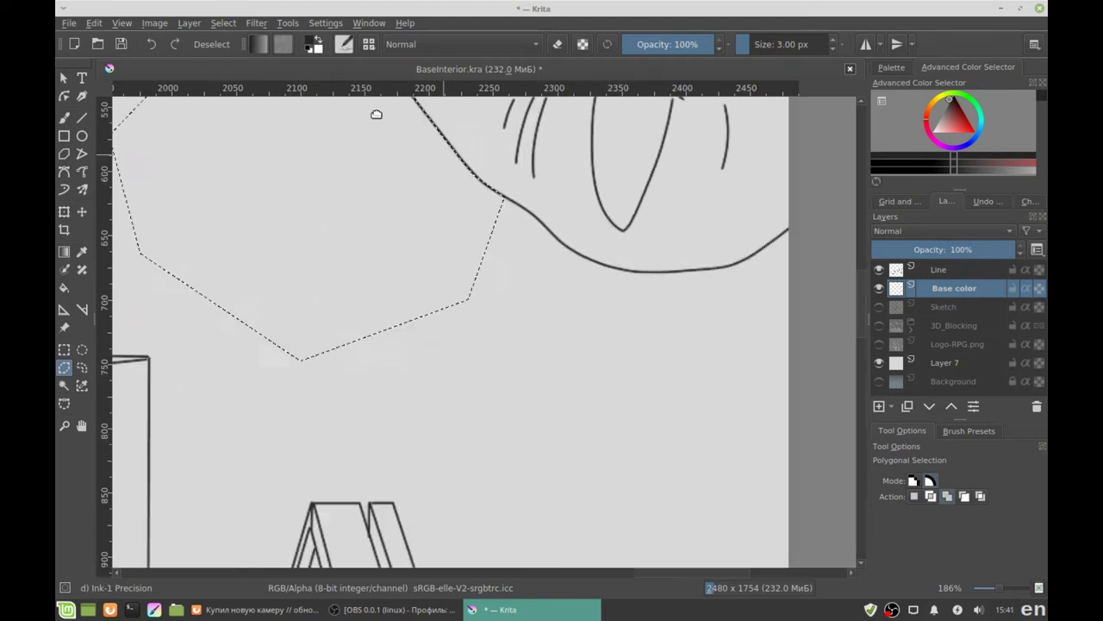
double_click(509, 470)
scroll(482, 328, "up", 3)
scroll(452, 163, "left", 4)
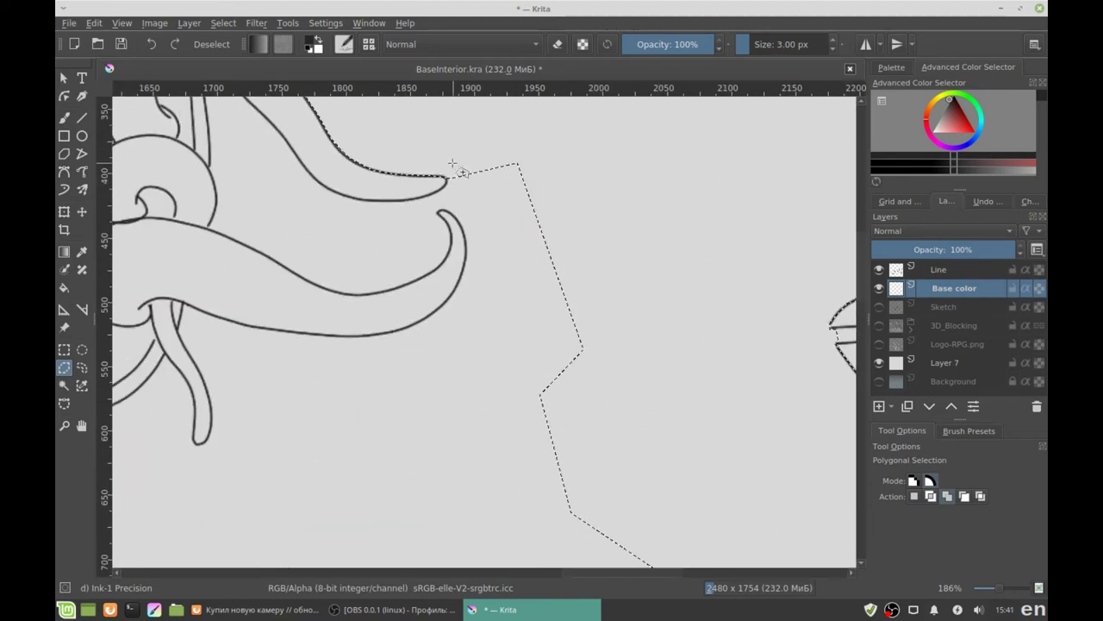
Cancel the unfinished polygon outline and move down toward the shelving's right side
key("ctrl+z")
scroll(517, 181, "up", 3)
scroll(336, 148, "left", 4)
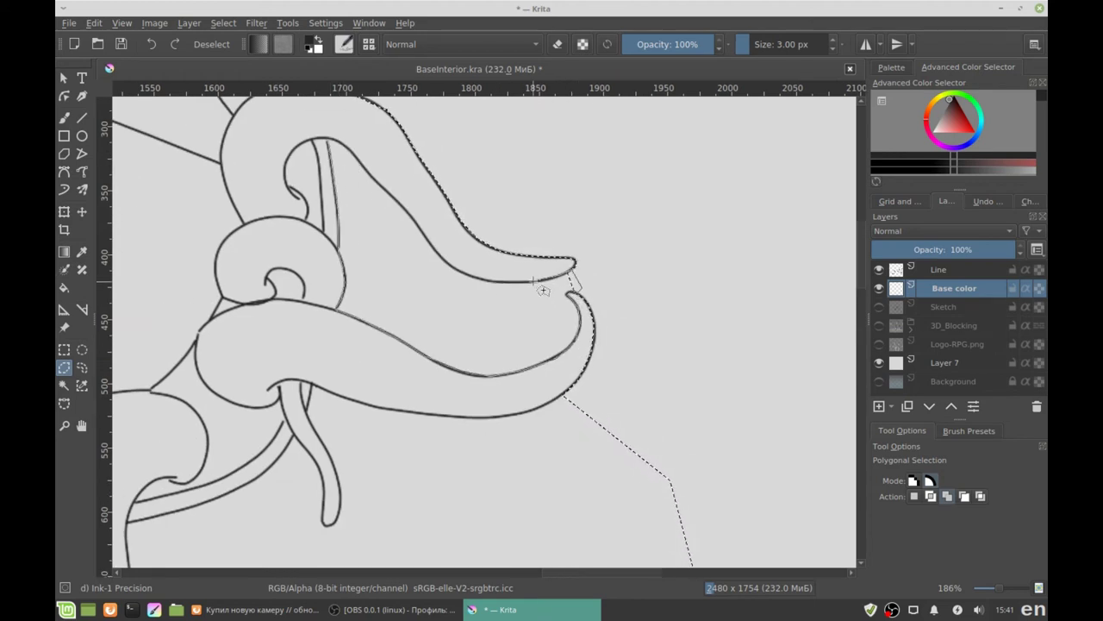
scroll(499, 227, "down", 3)
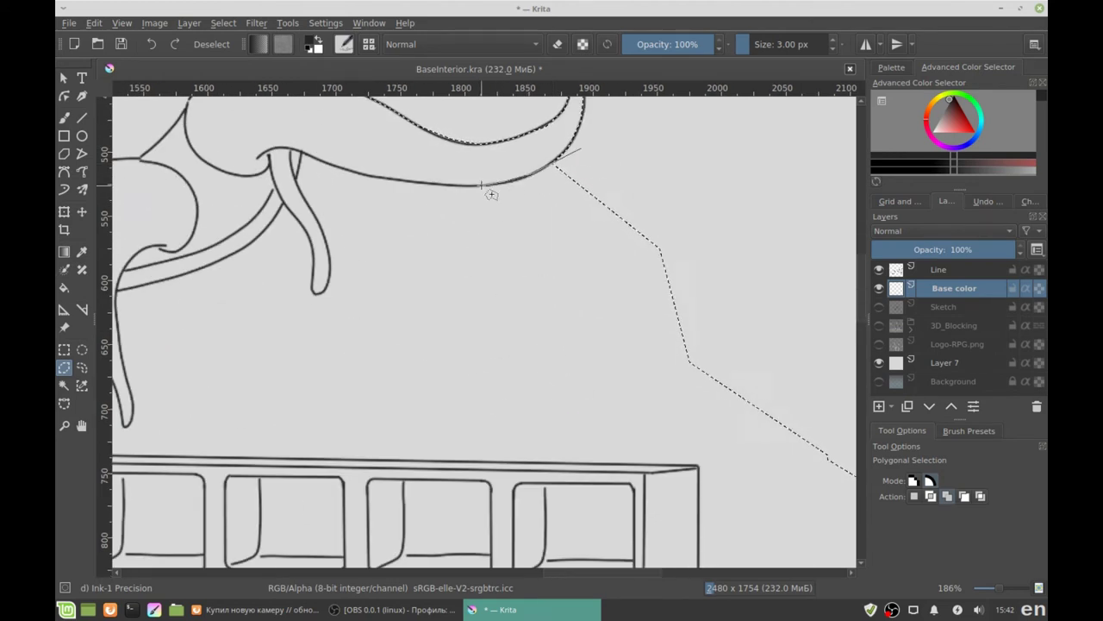
scroll(330, 303, "down", 1)
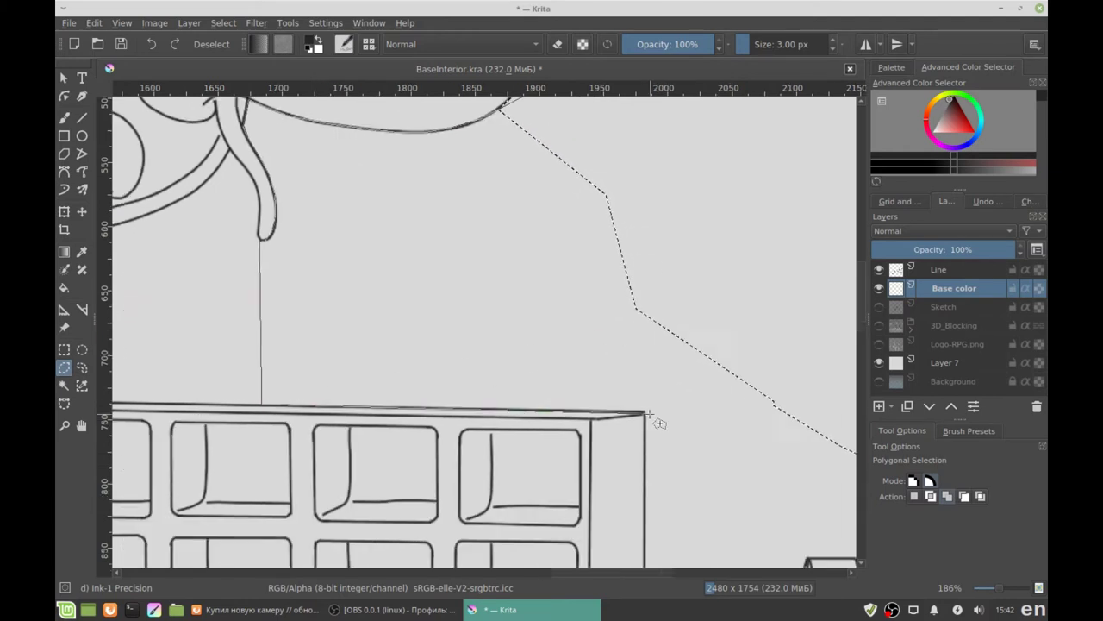
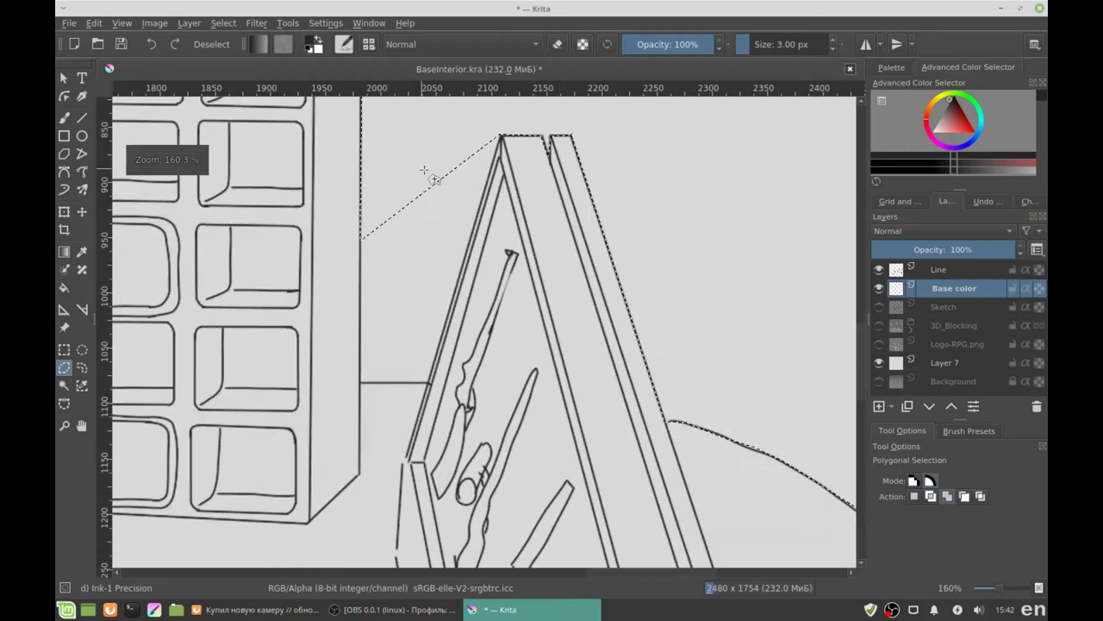
Add polygon selection points from the leg's foot, up the left leg and along the crossbar
scroll(369, 389, "up", 1, "ctrl")
scroll(483, 285, "up", 3)
left_click(415, 388)
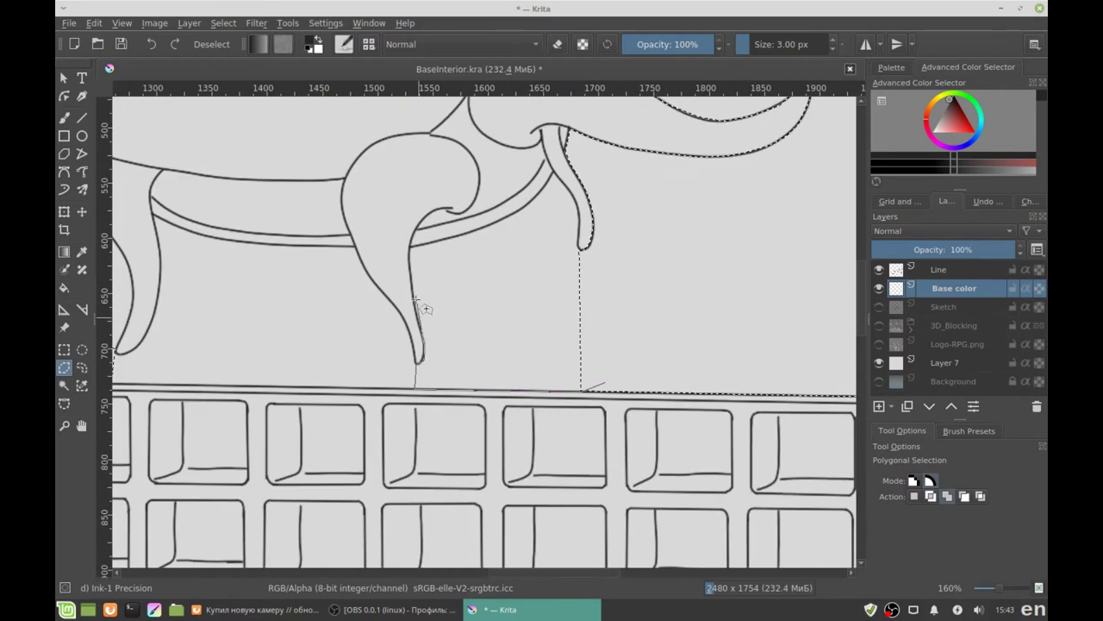
scroll(599, 379, "left", 3)
scroll(599, 380, "down", 1)
left_click(341, 306)
left_click(379, 172)
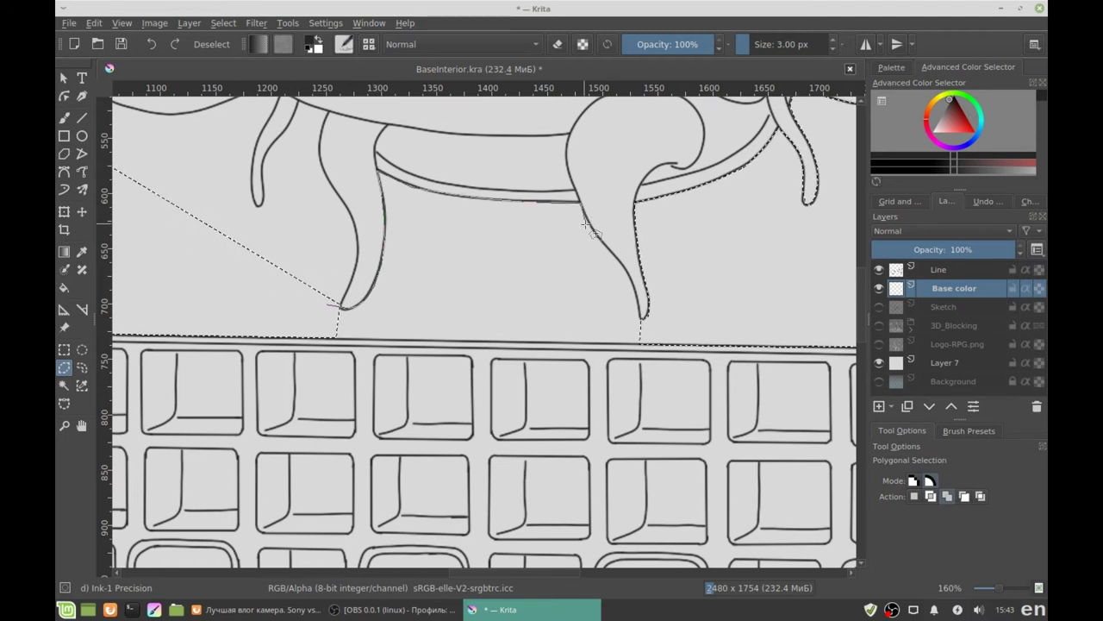
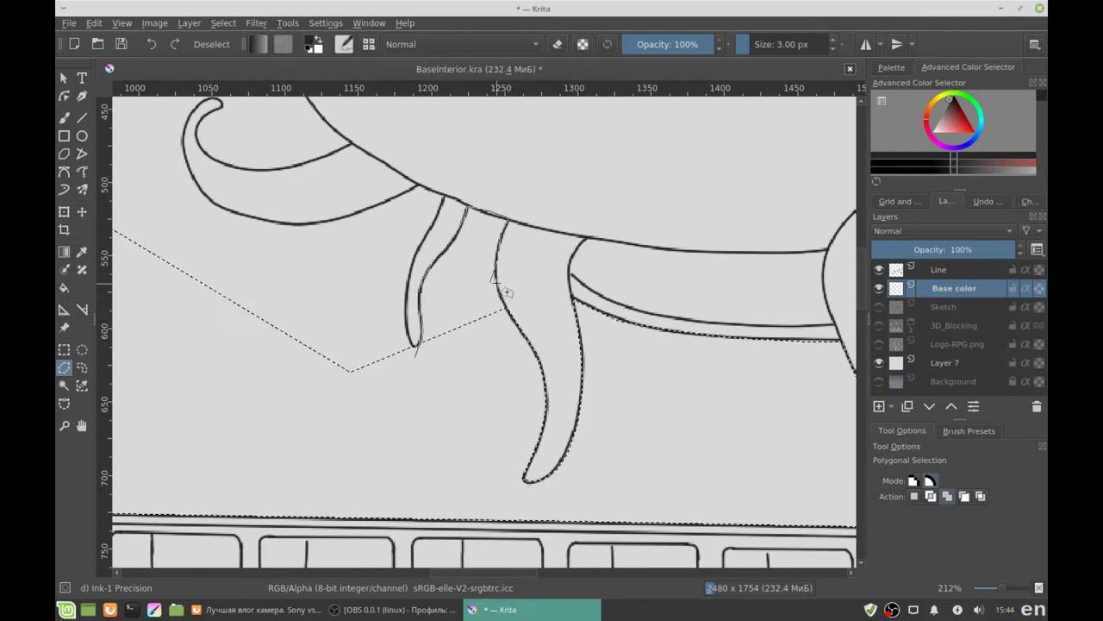
Scroll around the canvas to bring the creature's tentacles and floor area into view
scroll(500, 293, "left", 1)
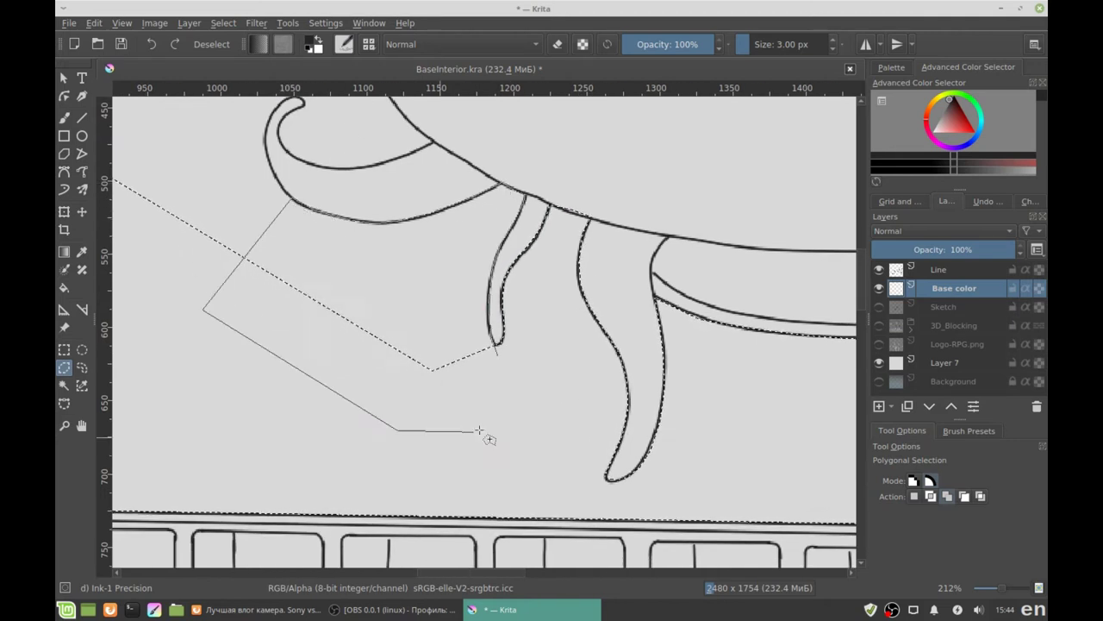
scroll(466, 344, "left", 2)
scroll(465, 345, "up", 2)
scroll(423, 310, "up", 1)
scroll(422, 310, "right", 2)
scroll(422, 310, "down", 1)
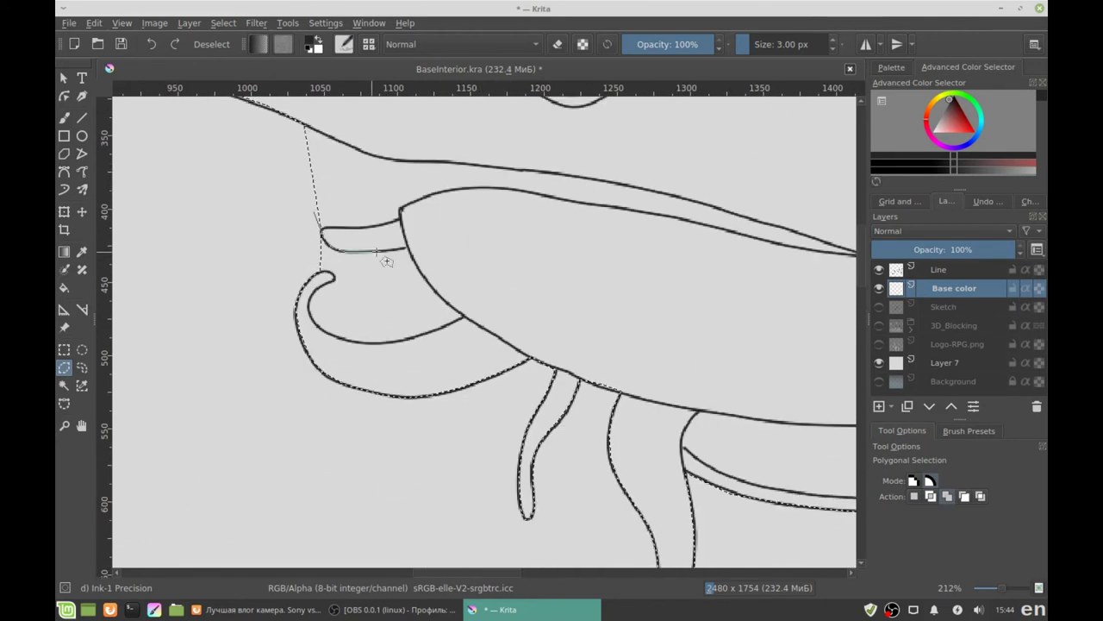
scroll(320, 276, "up", 1)
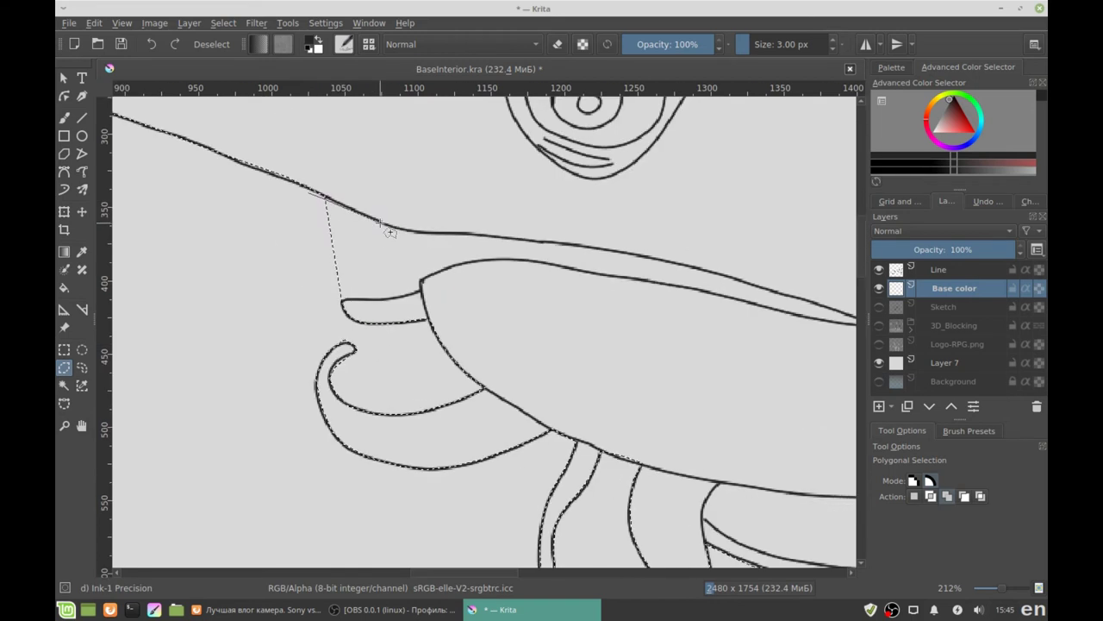
scroll(436, 223, "up", 1)
scroll(436, 222, "right", 1)
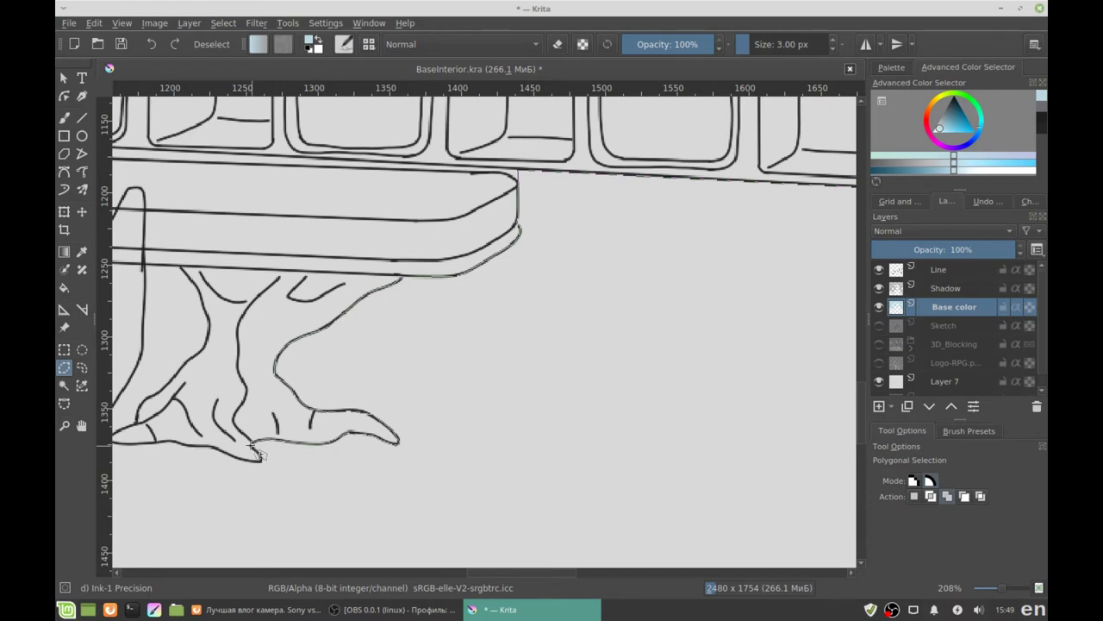
Trace the floor selection from the bench leg's tip along the floor under the bench
left_click_drag(256, 448, 349, 446)
left_click_drag(277, 436, 398, 401)
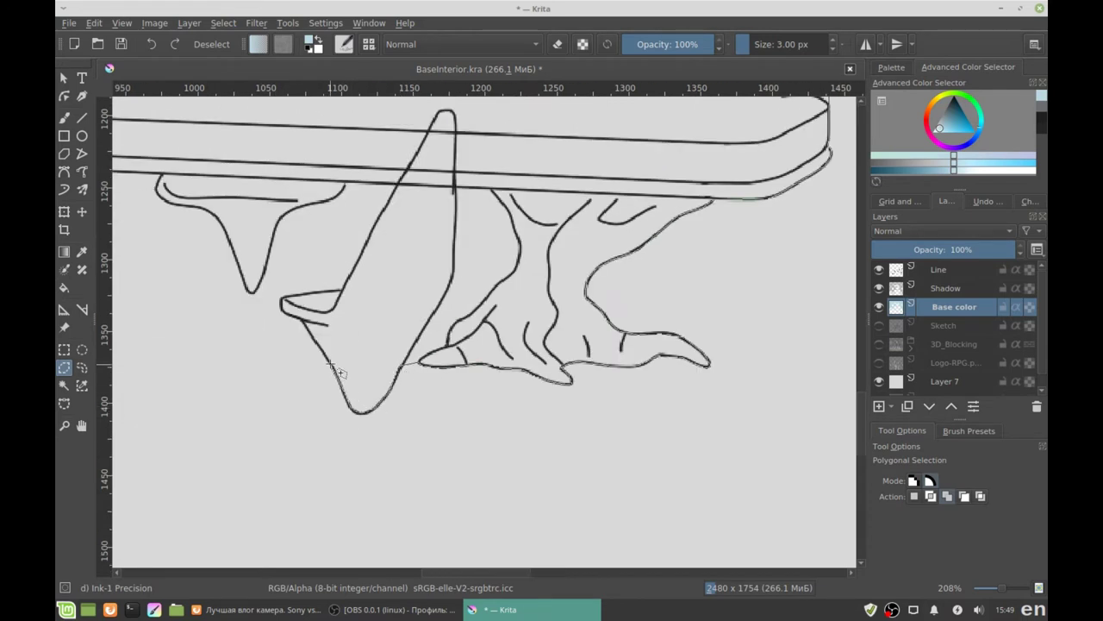
left_click(161, 362)
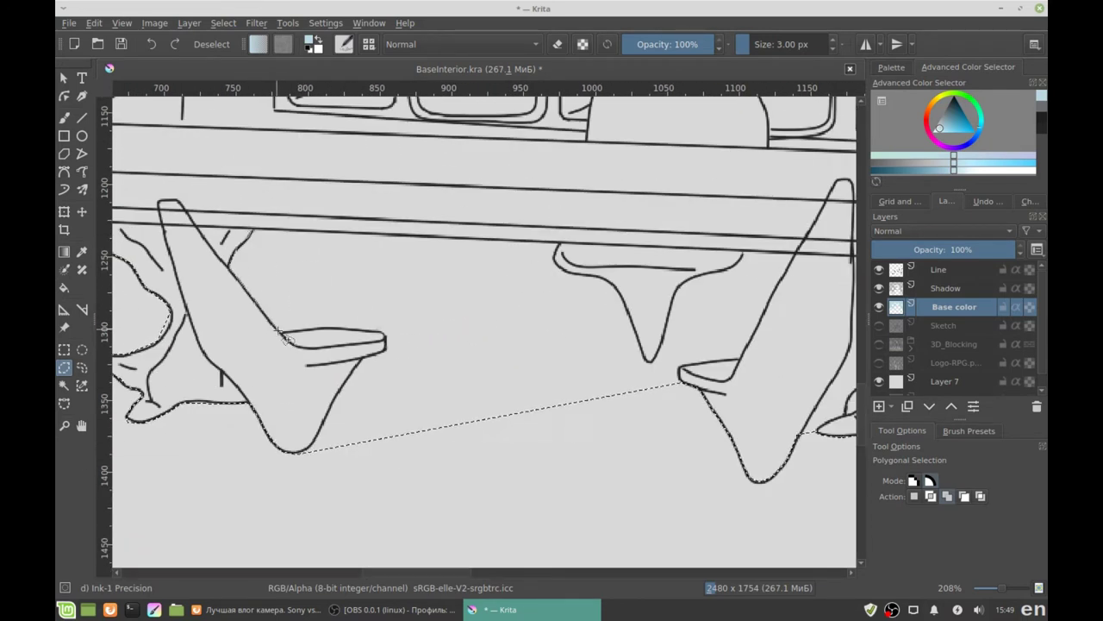
left_click(441, 463)
left_click(549, 432)
left_click(552, 408)
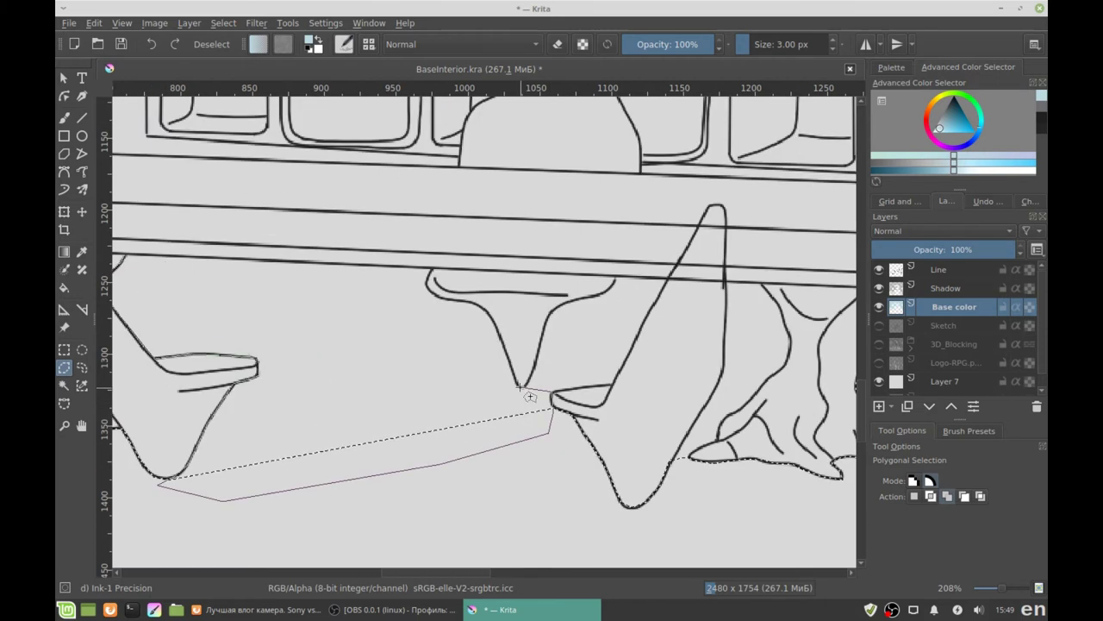
Extend the selection along the next bench support and wall corner to the canvas's right edge
left_click_drag(442, 280, 328, 372)
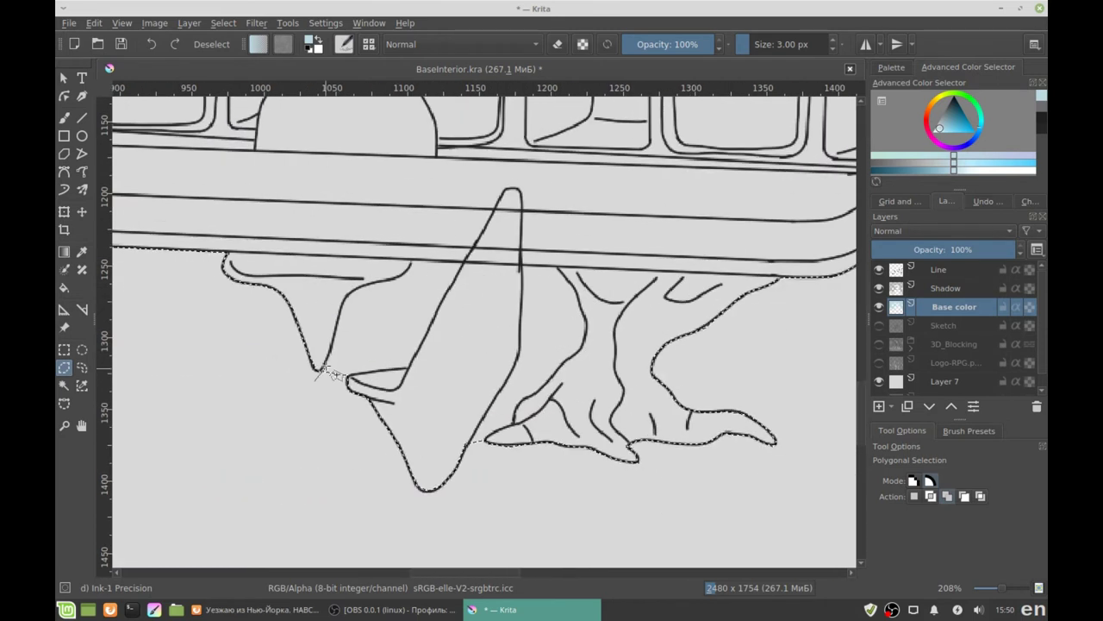
left_click(316, 376)
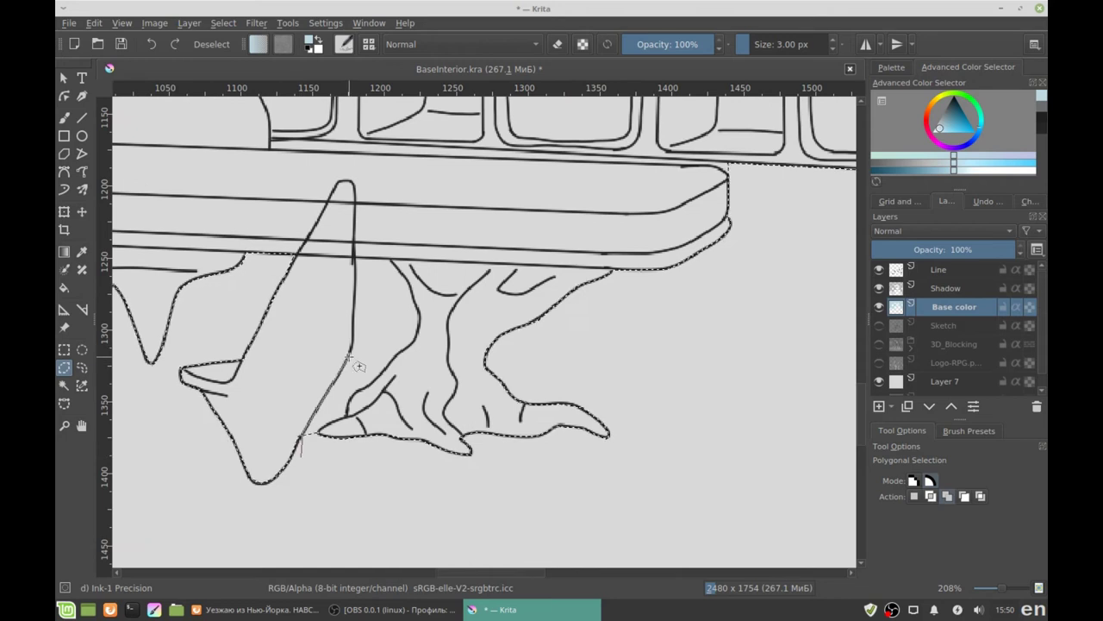
left_click_drag(320, 463, 260, 562)
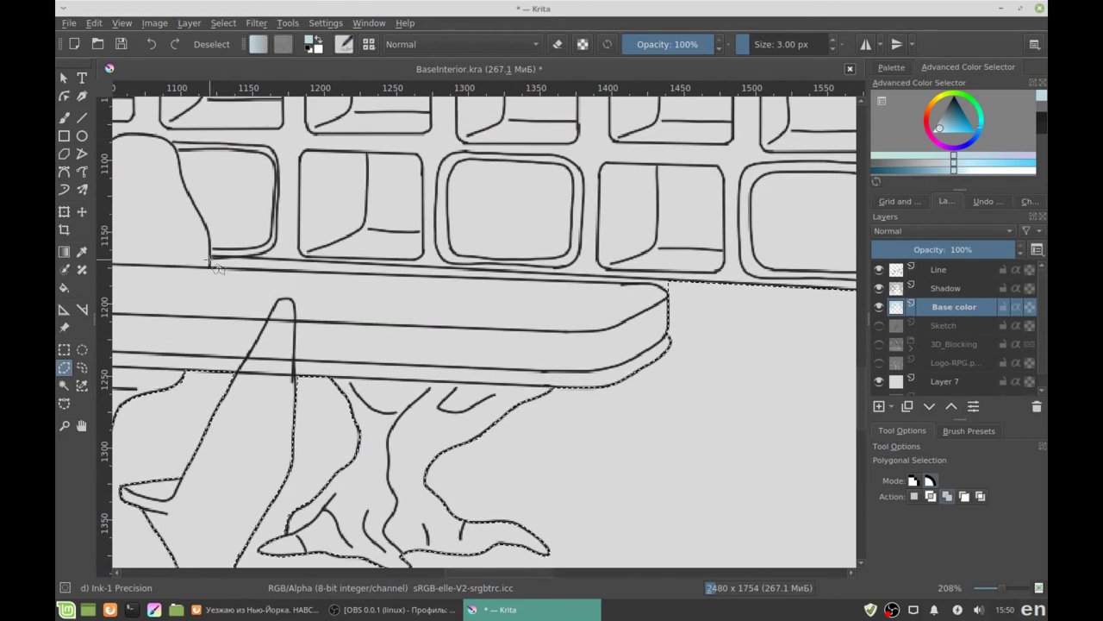
left_click_drag(666, 289, 604, 275)
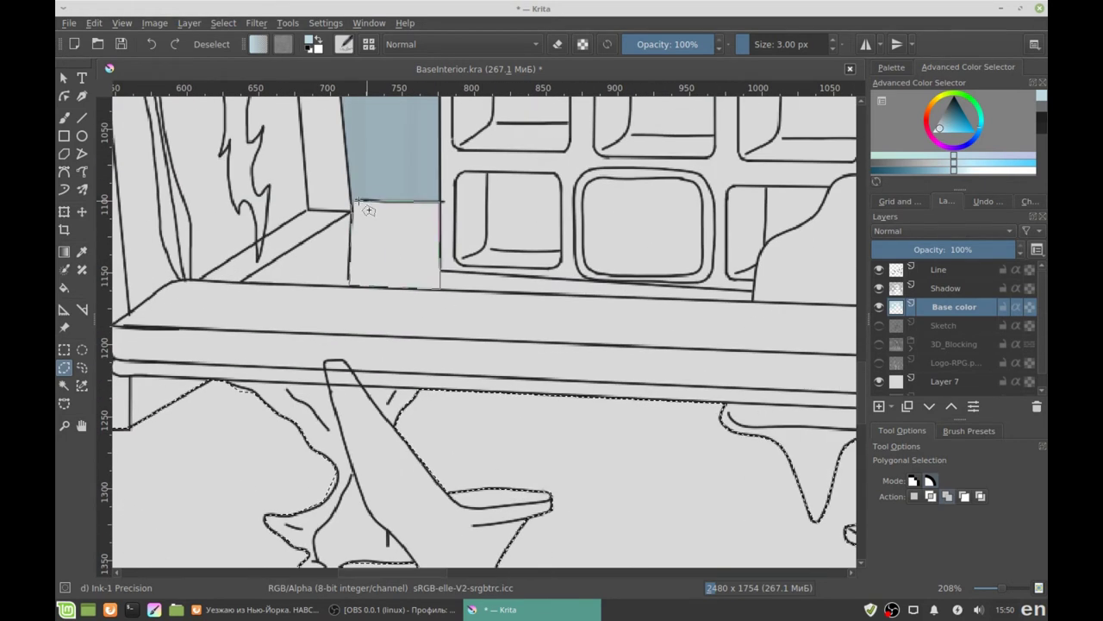
left_click(596, 272)
scroll(348, 286, "up", 3)
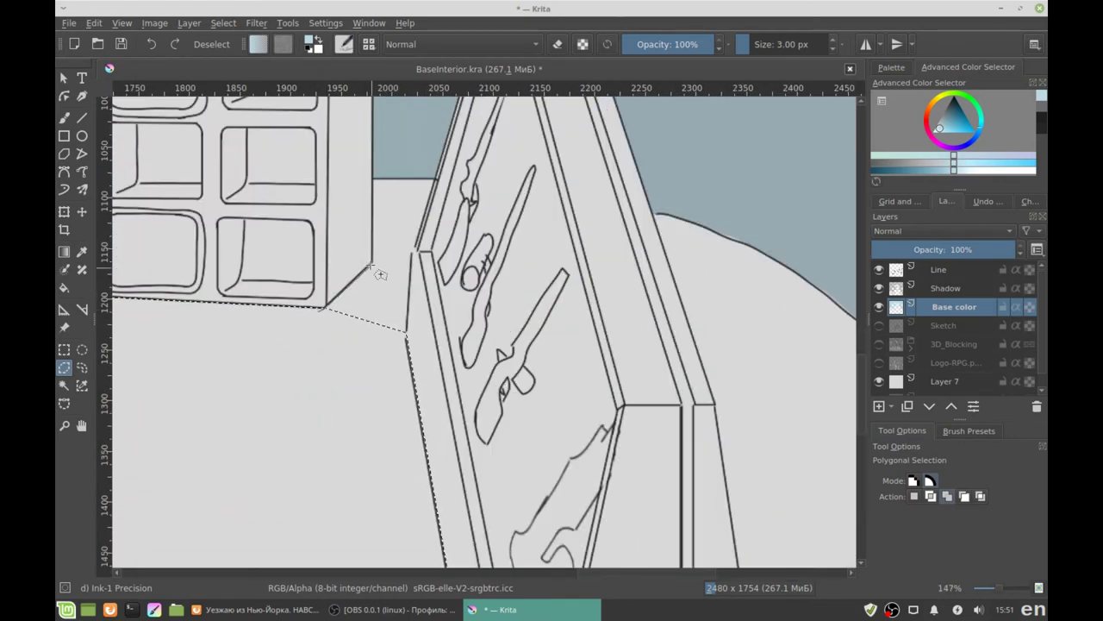
left_click_drag(420, 245, 361, 263)
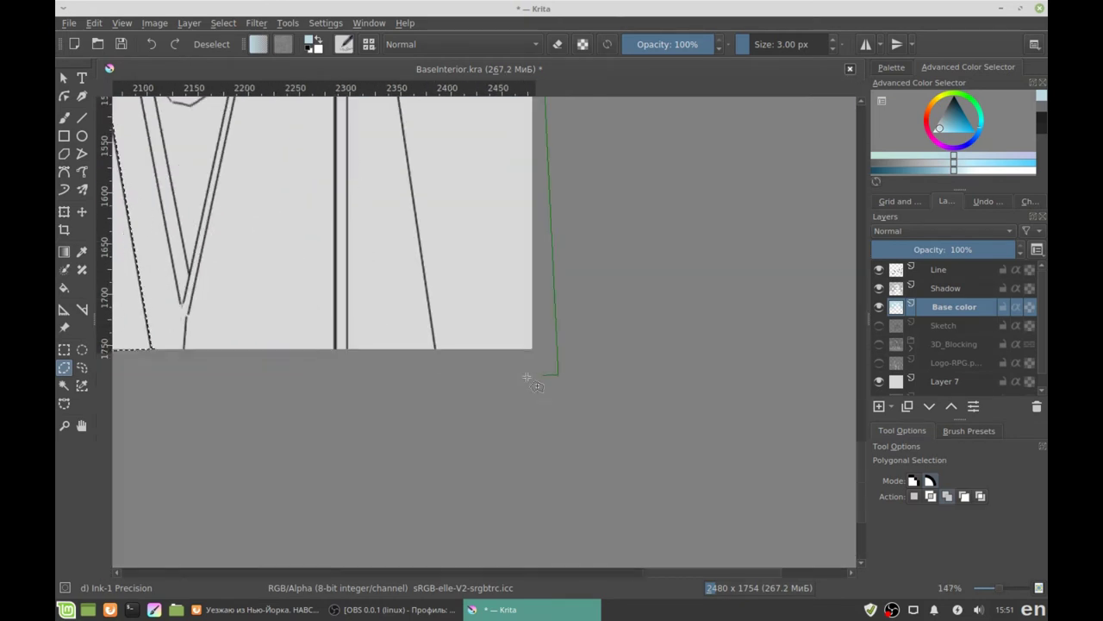
Close the floor selection, fill it with a vertical purple gradient, and save
double_click(368, 275)
scroll(368, 274, "down", 5)
key("g")
left_click(957, 108)
left_click_drag(476, 232, 476, 319)
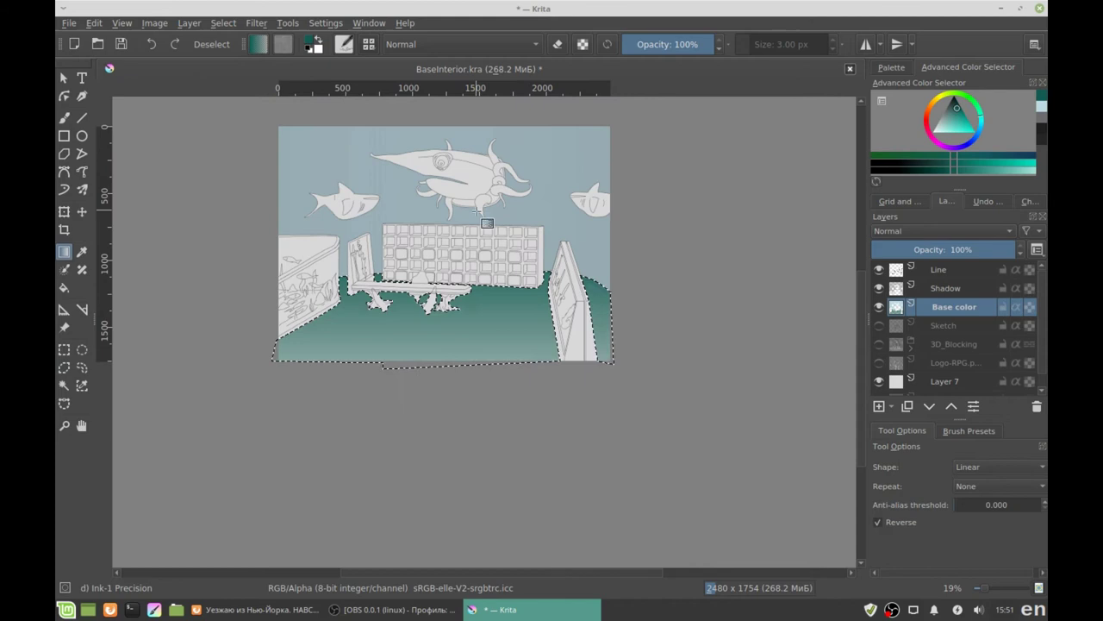
left_click_drag(448, 247, 449, 439)
key("ctrl+s")
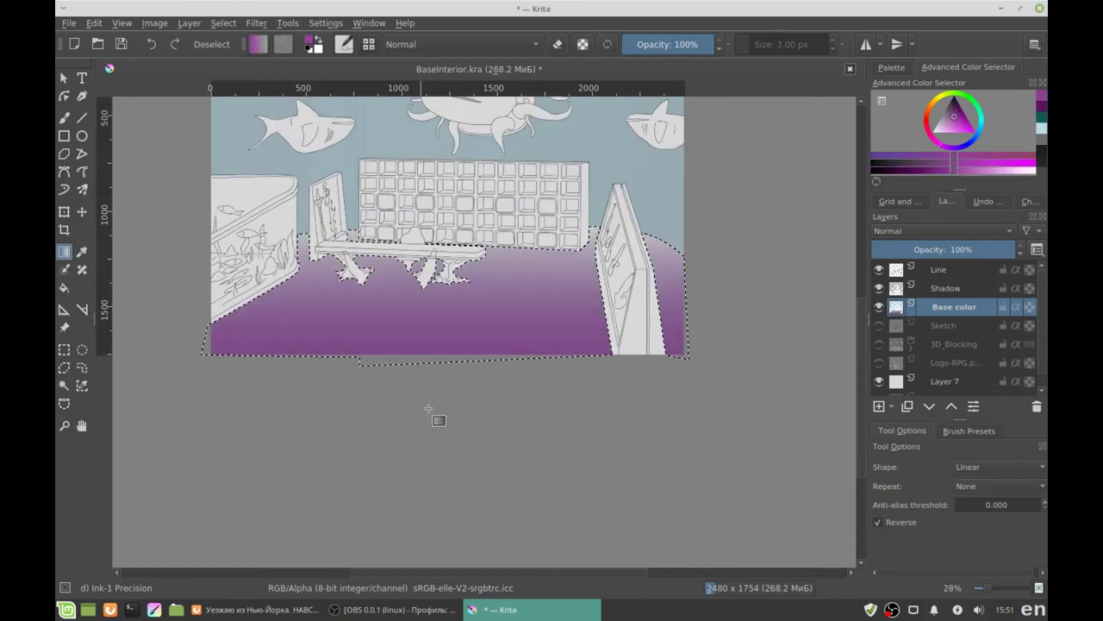
Adjust the Shadow layer's blending settings and save the document
left_click(948, 288)
left_click(944, 231)
left_click(914, 259)
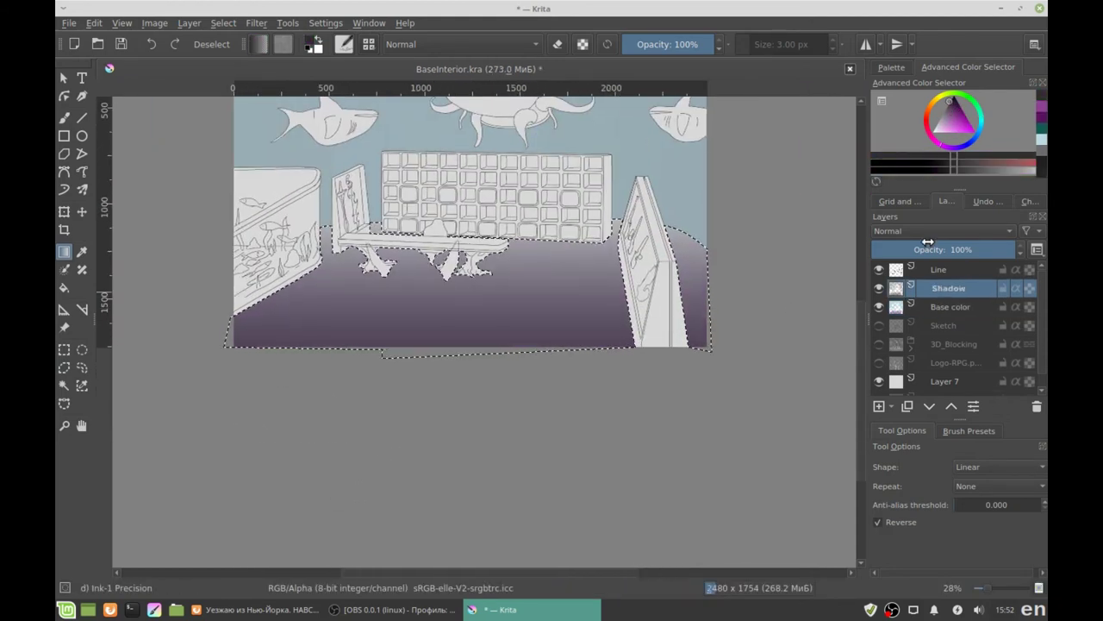
left_click(948, 249)
key("ctrl+s")
Clear the floor selection and return to the Base color layer
key("ctrl+shift+a")
left_click(64, 367)
left_click(948, 307)
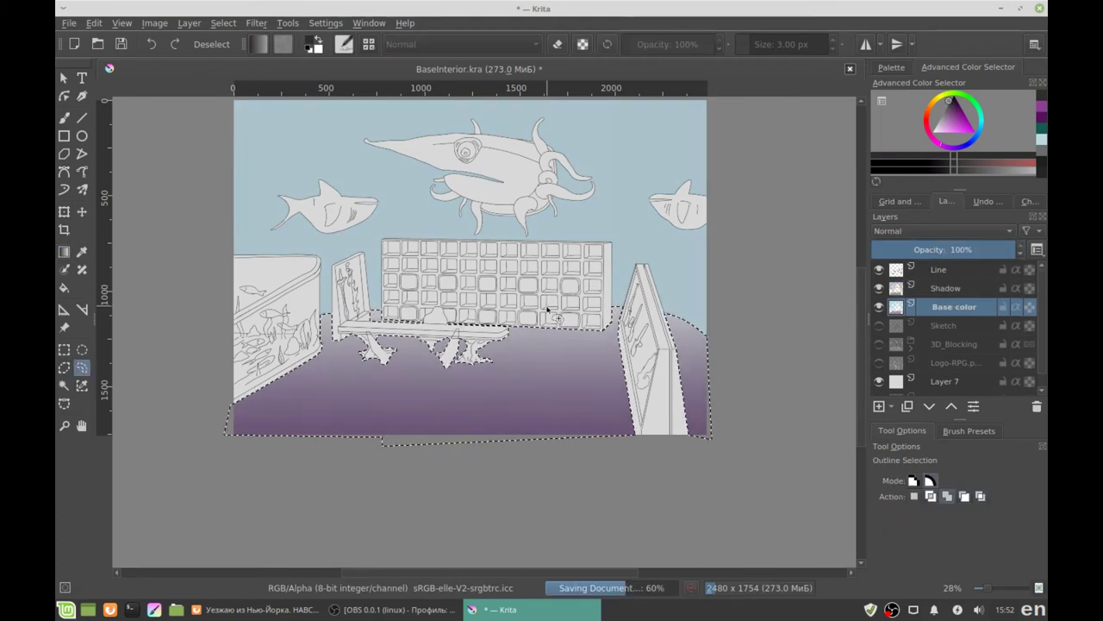
Freehand-select the left shark's body around its fins, belly and jaw
scroll(299, 344, "up", 5)
left_click(82, 367)
scroll(185, 439, "up", 5)
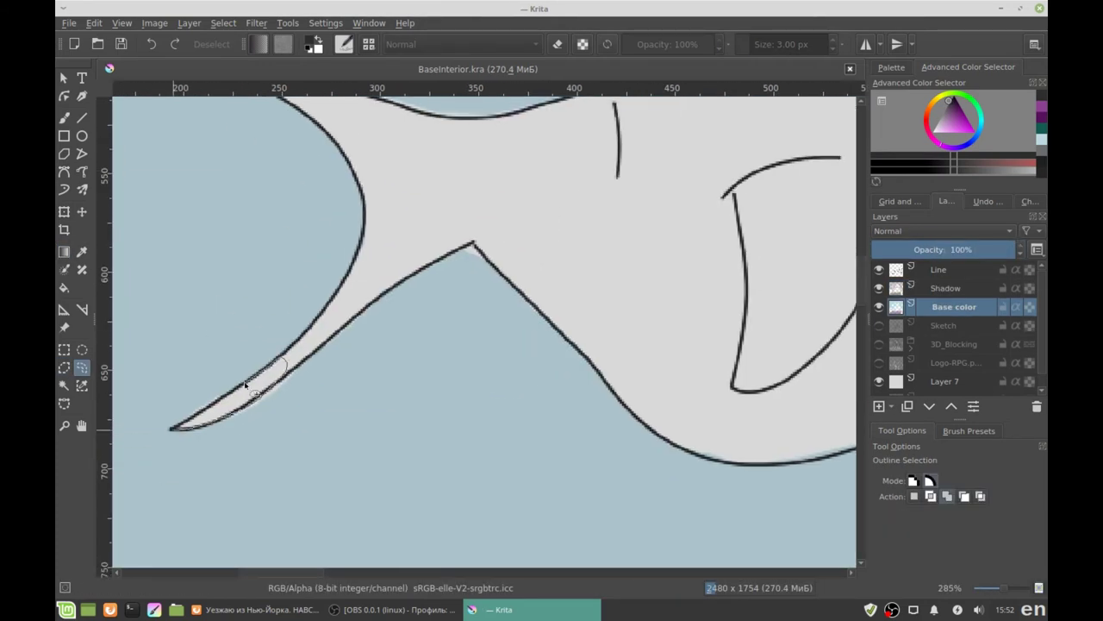
left_click_drag(245, 385, 278, 324)
left_click_drag(278, 378, 279, 231)
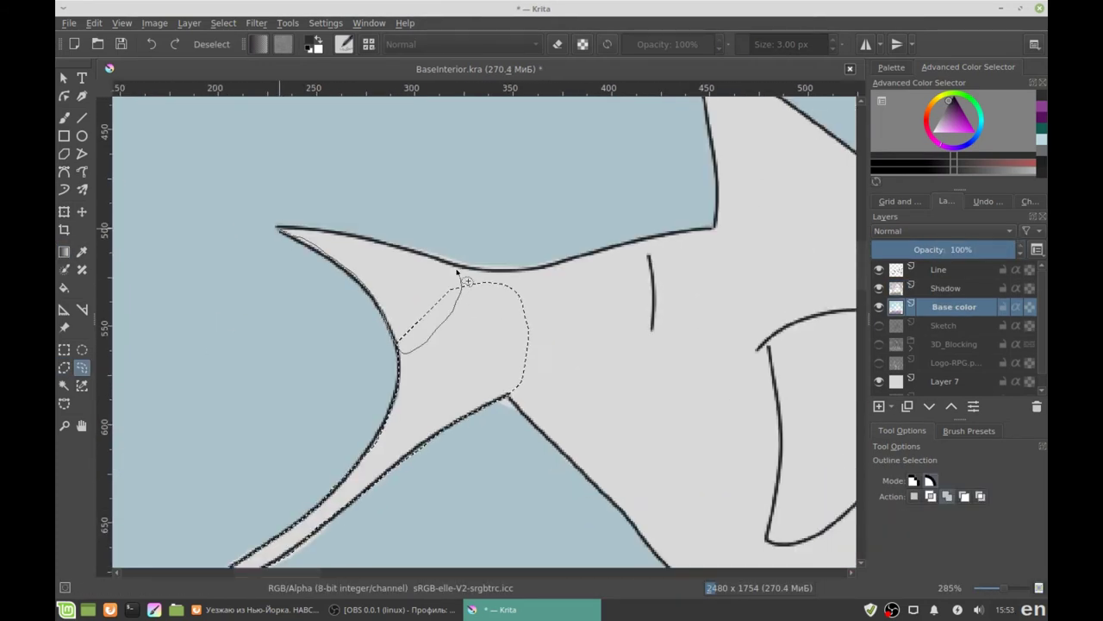
left_click_drag(458, 273, 396, 270)
left_click_drag(447, 395, 448, 338)
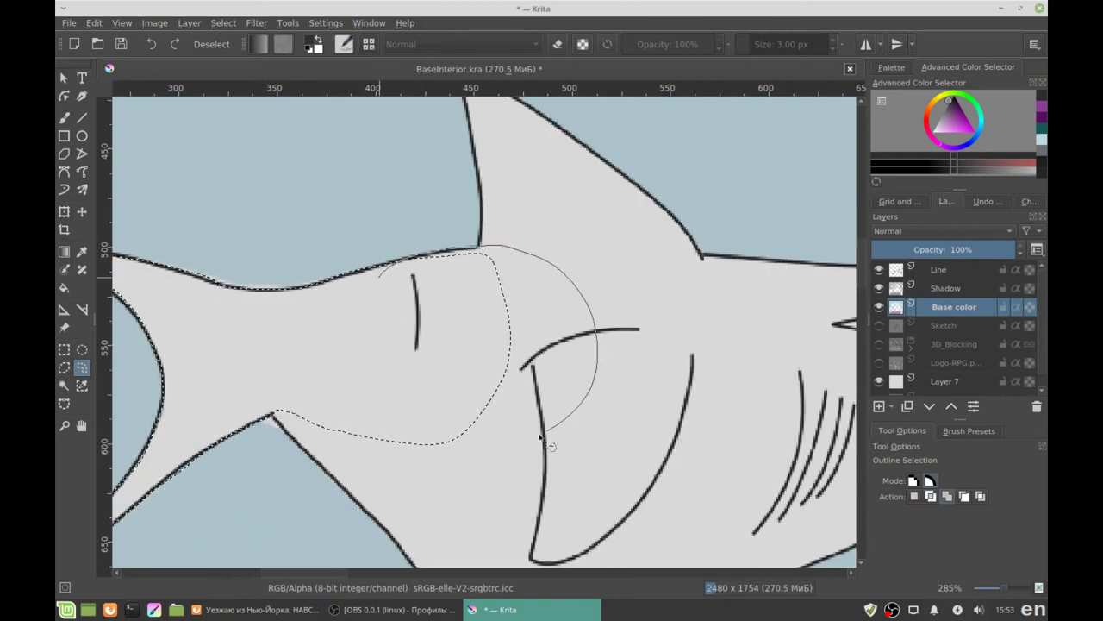
left_click_drag(631, 441, 663, 282)
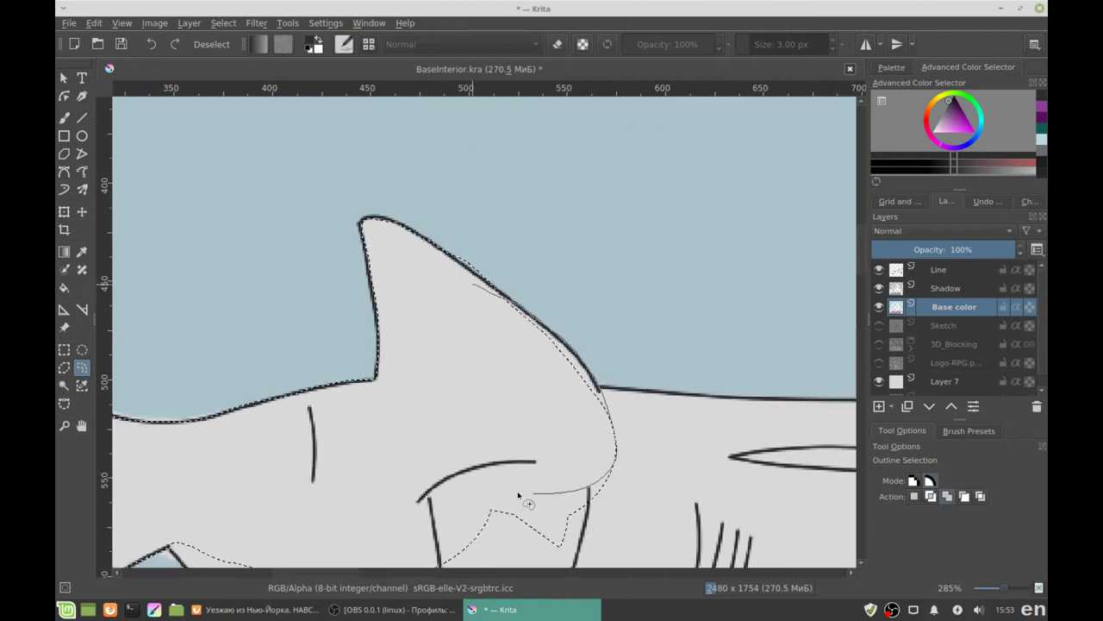
left_click_drag(485, 348, 270, 224)
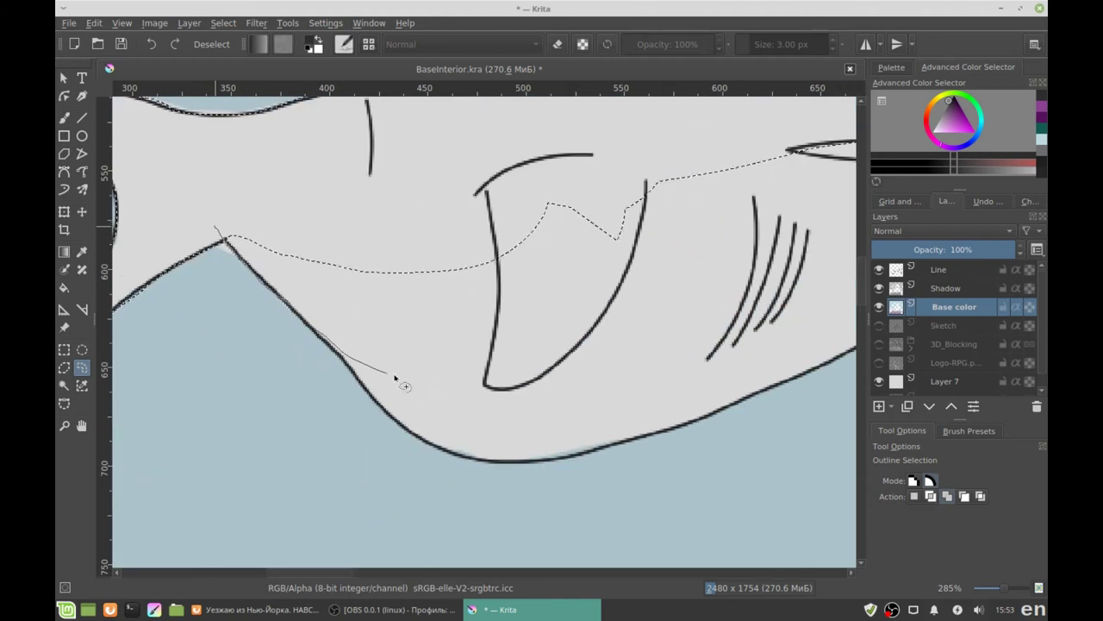
left_click_drag(349, 331, 416, 202)
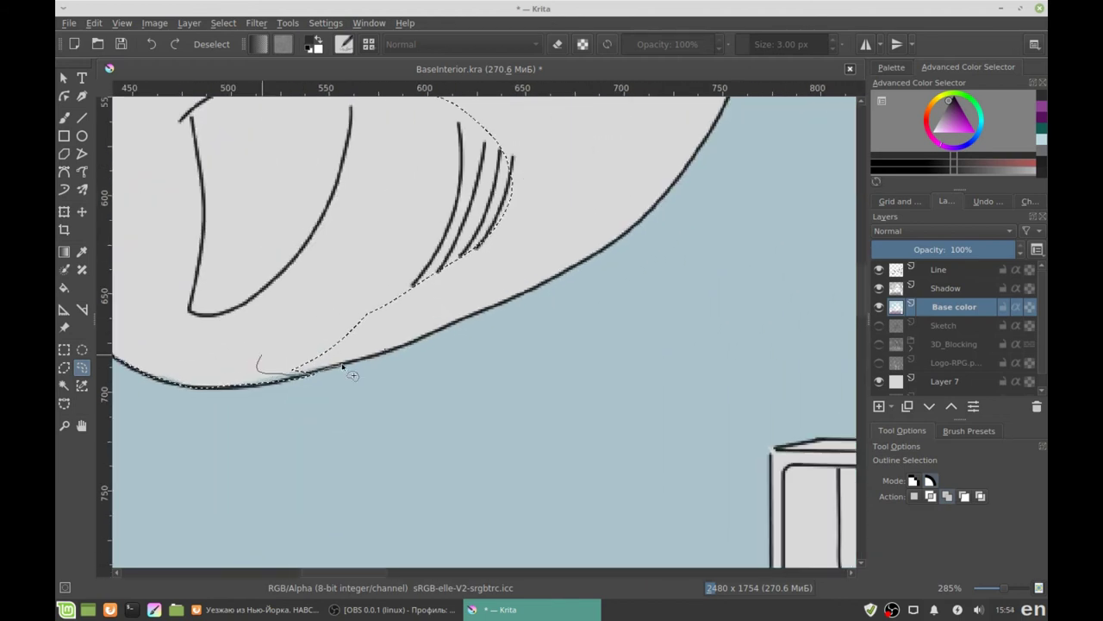
left_click_drag(436, 364, 527, 191)
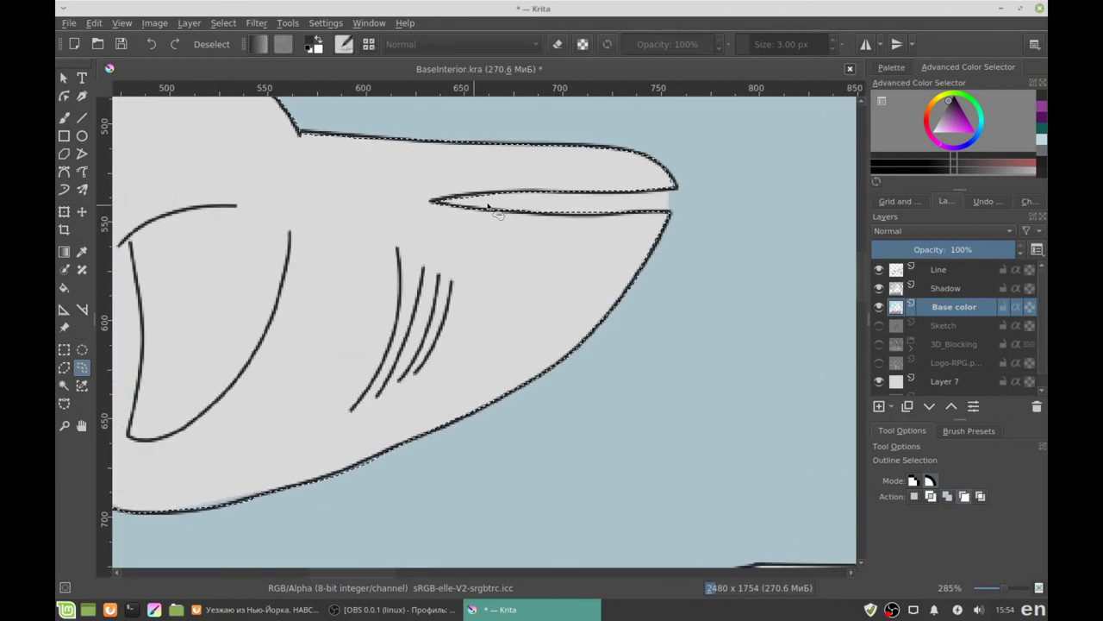
scroll(487, 206, "down", 5)
scroll(322, 243, "up", 4)
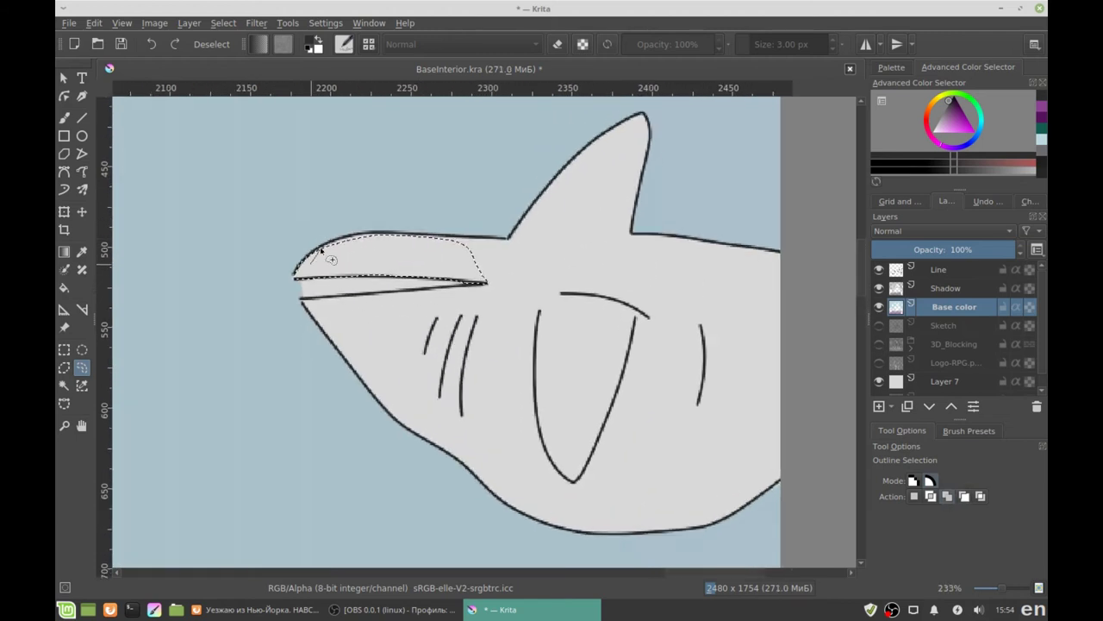
Freehand-select the right-edge shark around its snout, fin and mouth
left_click_drag(308, 273, 335, 344)
left_click_drag(406, 395, 545, 273)
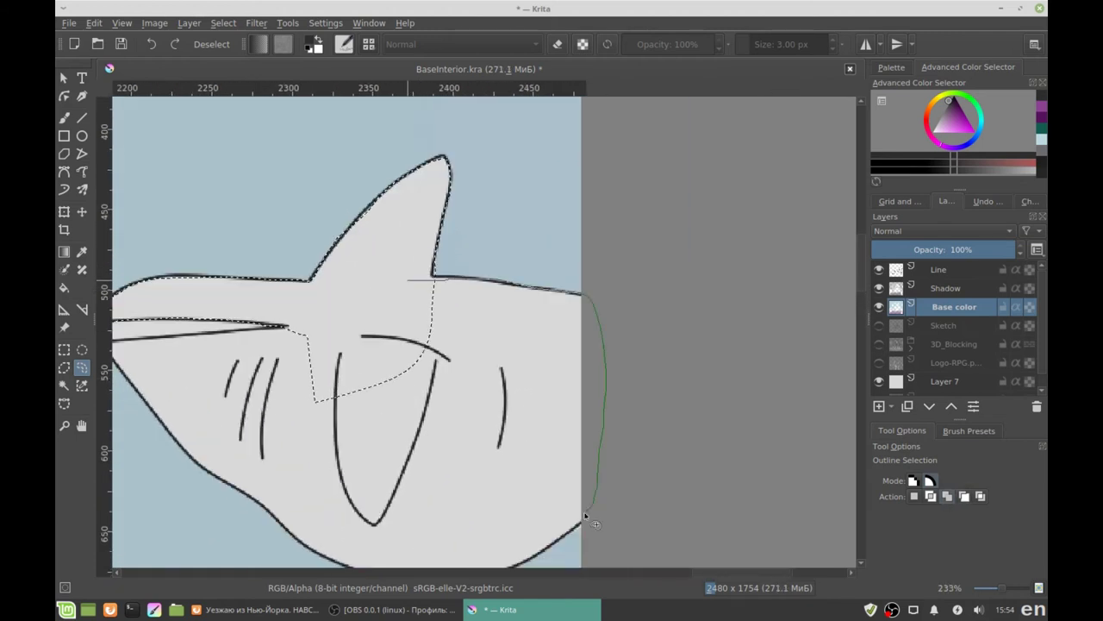
left_click_drag(339, 281, 450, 186)
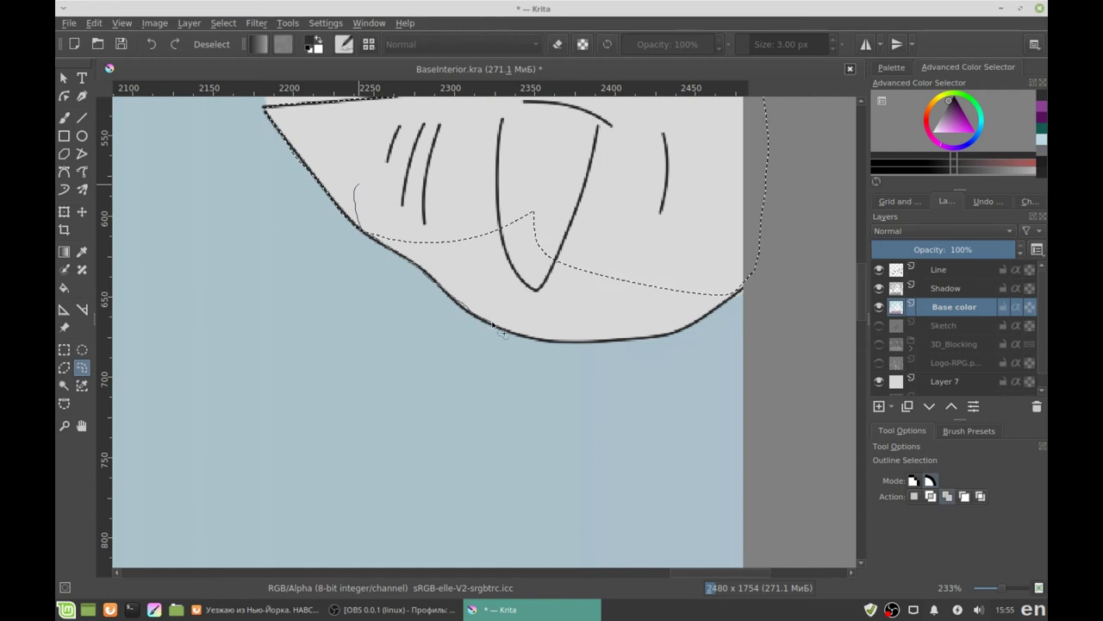
scroll(423, 271, "down", 3)
scroll(424, 270, "down", 3)
Fill the selected right shark with teal and deselect it
key("f")
left_click(435, 261)
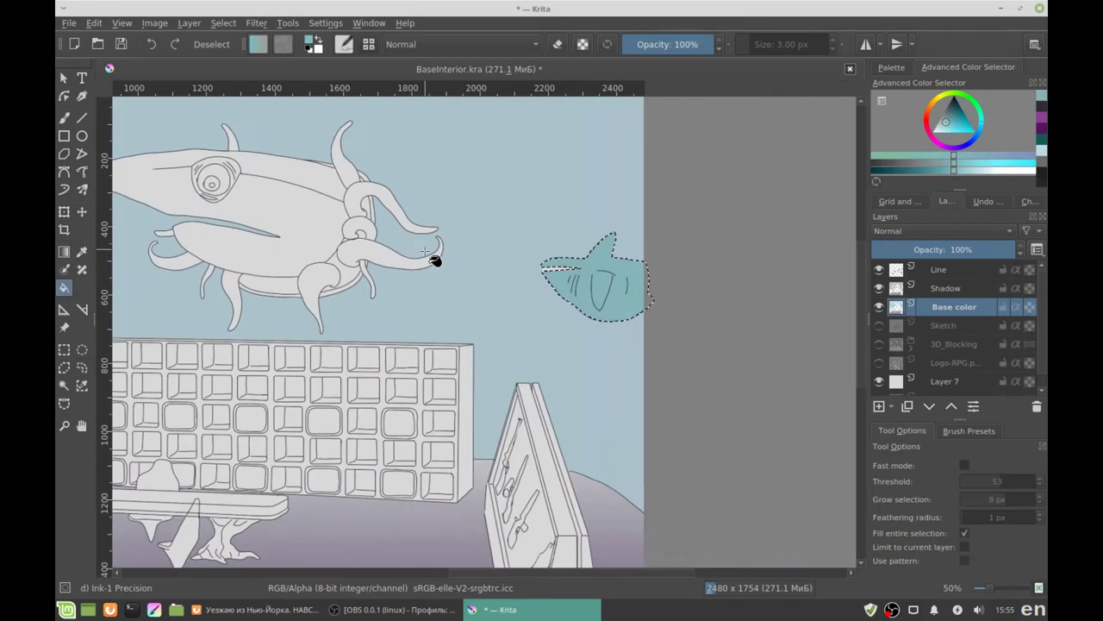
key("ctrl+shift+a")
scroll(436, 261, "up", 2)
Fill the squid's main body and lower-left tentacle blue
key("ctrl+w")
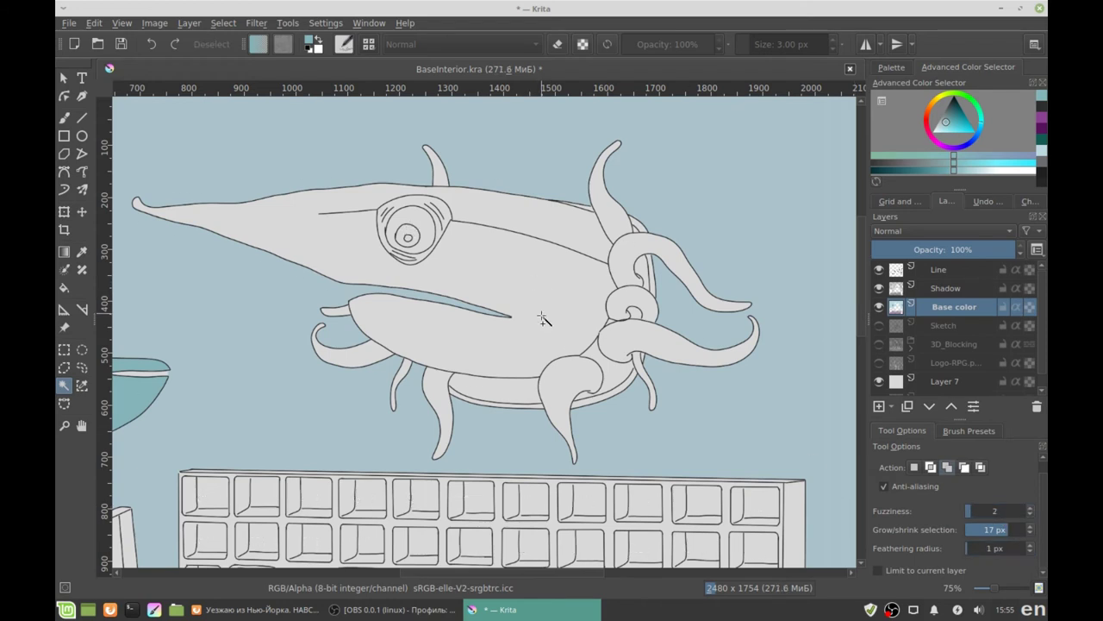
left_click(507, 359)
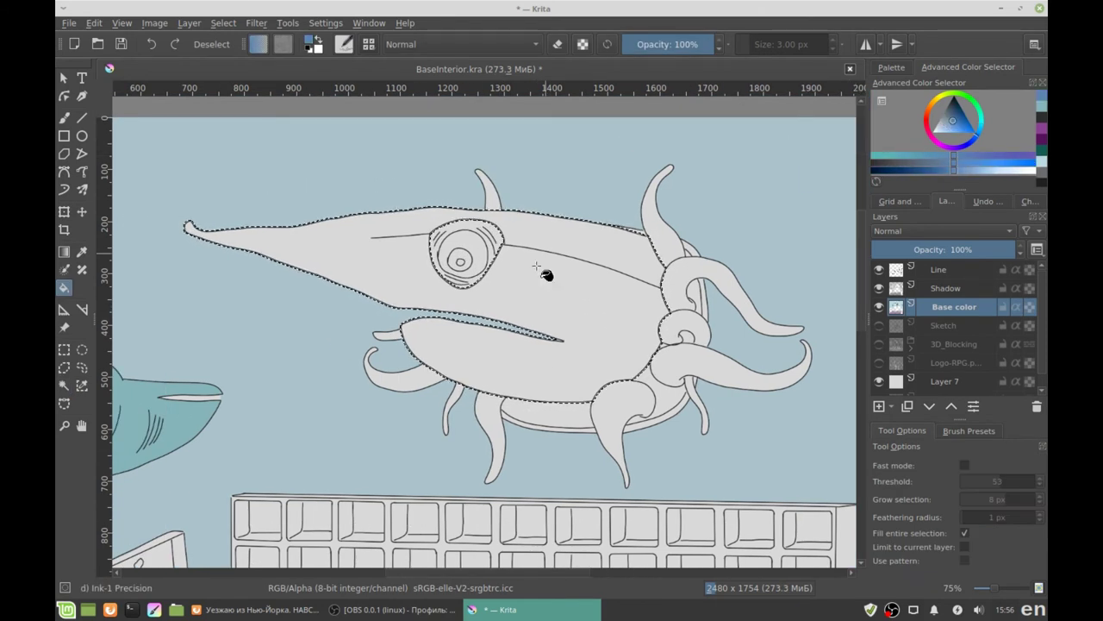
key("f")
left_click(362, 336)
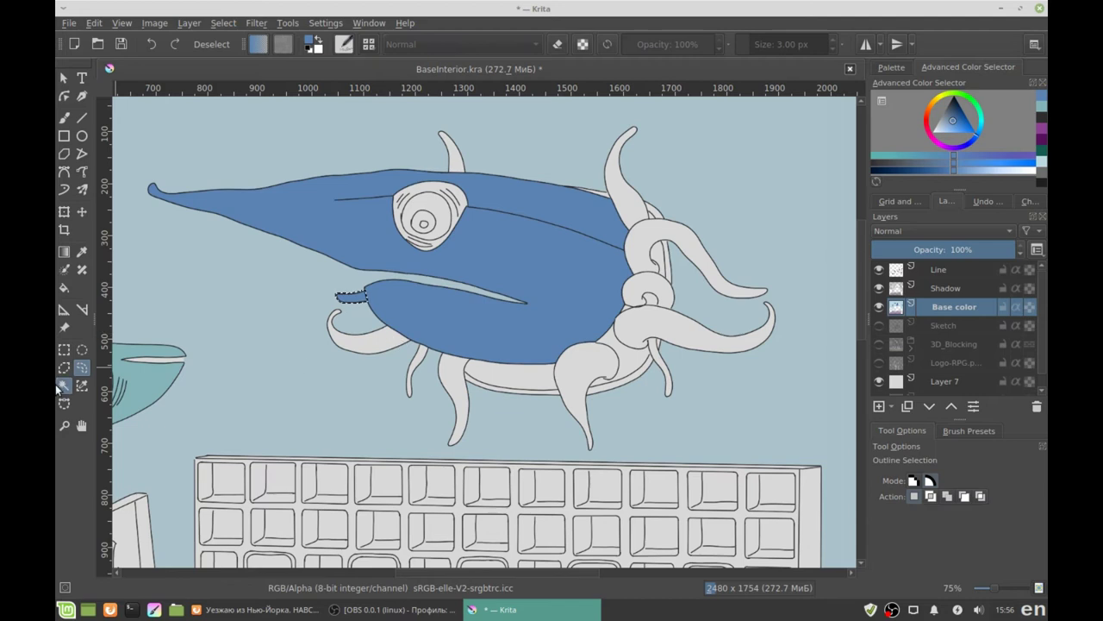
key("BackSpace")
left_click(63, 385)
Fill the middle tentacle, top spike and right tentacles blue, then deselect
left_click(452, 406)
key("f")
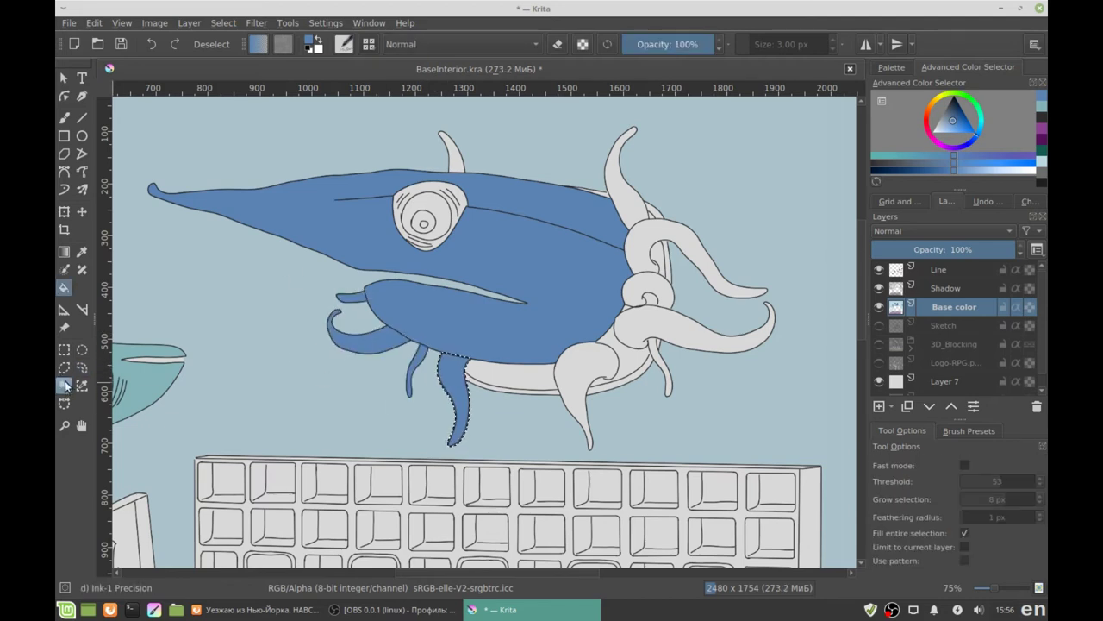
key("shift+BackSpace")
left_click(64, 386)
left_click(450, 154)
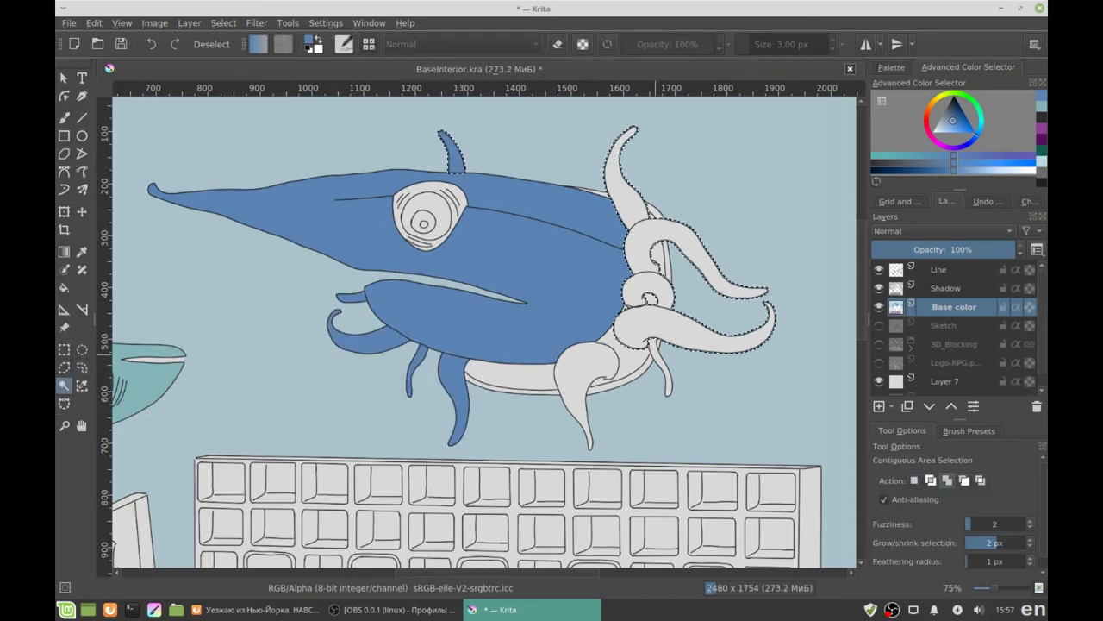
left_click(586, 372, "shift")
key("shift+BackSpace")
key("ctrl+shift+a")
scroll(652, 294, "up", 3)
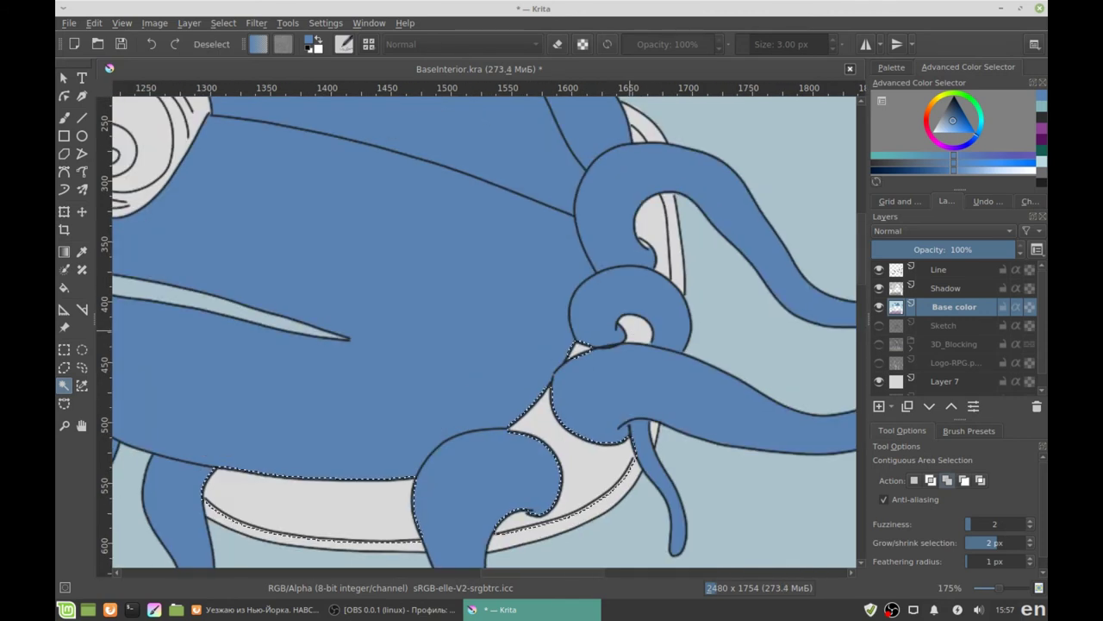
Fill the pad under the squid red-pink and its trim strip yellow
left_click(651, 297, "shift")
scroll(653, 294, "down", 3)
key("f")
left_click(957, 133)
key("shift+BackSpace")
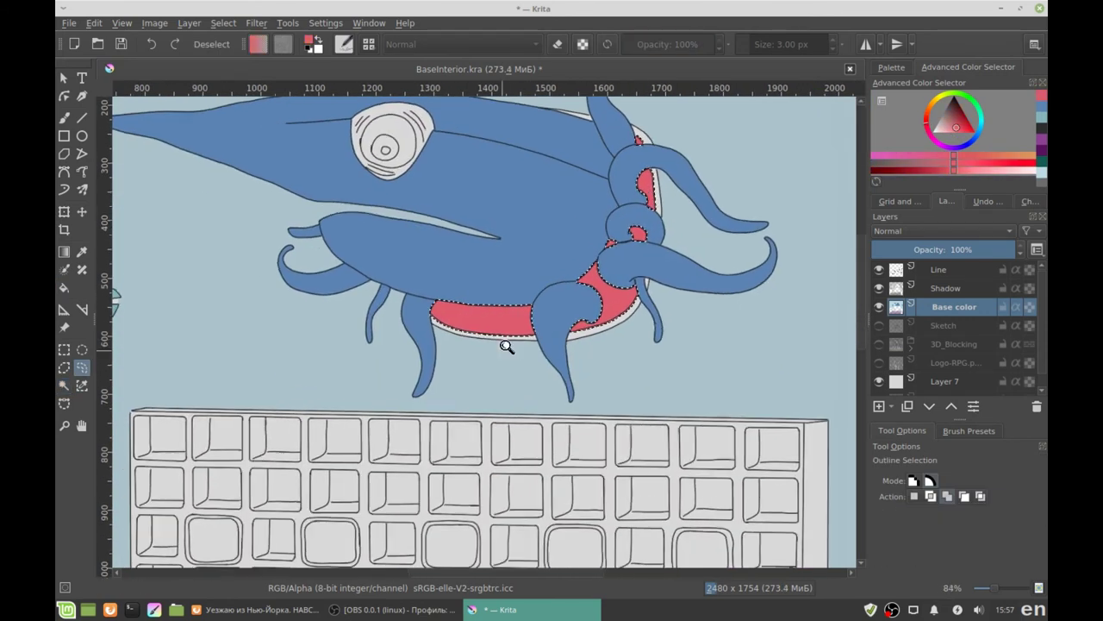
scroll(505, 345, "up", 3)
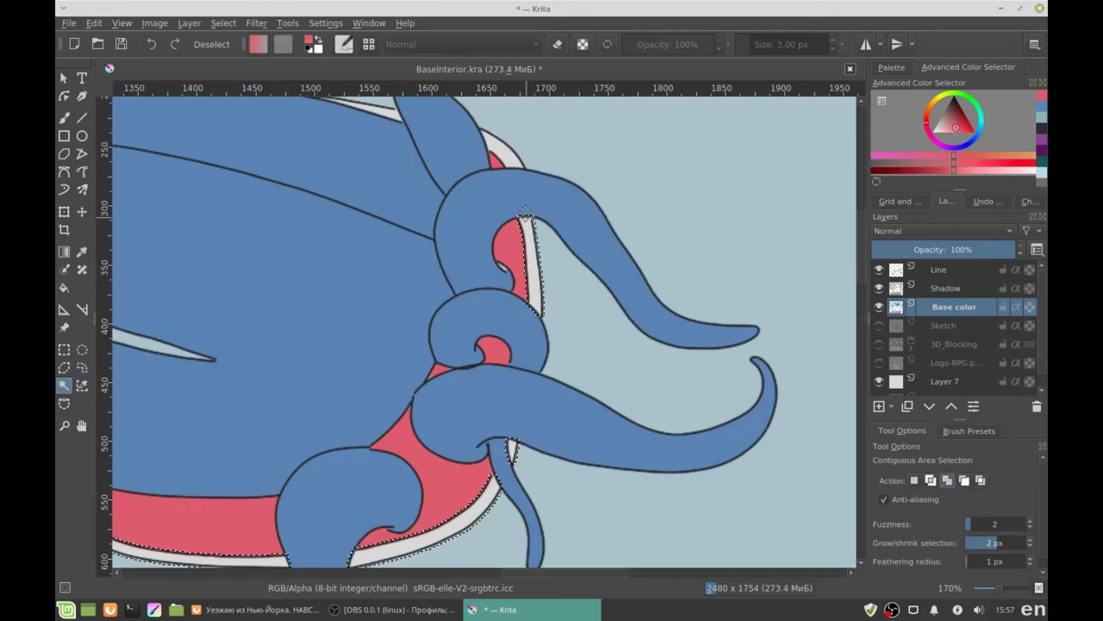
scroll(549, 239, "down", 5)
key("f")
left_click(960, 128)
left_click(490, 363)
Fill the eye ring light blue, eye white and pupil black, then deselect and save
scroll(517, 345, "up", 5)
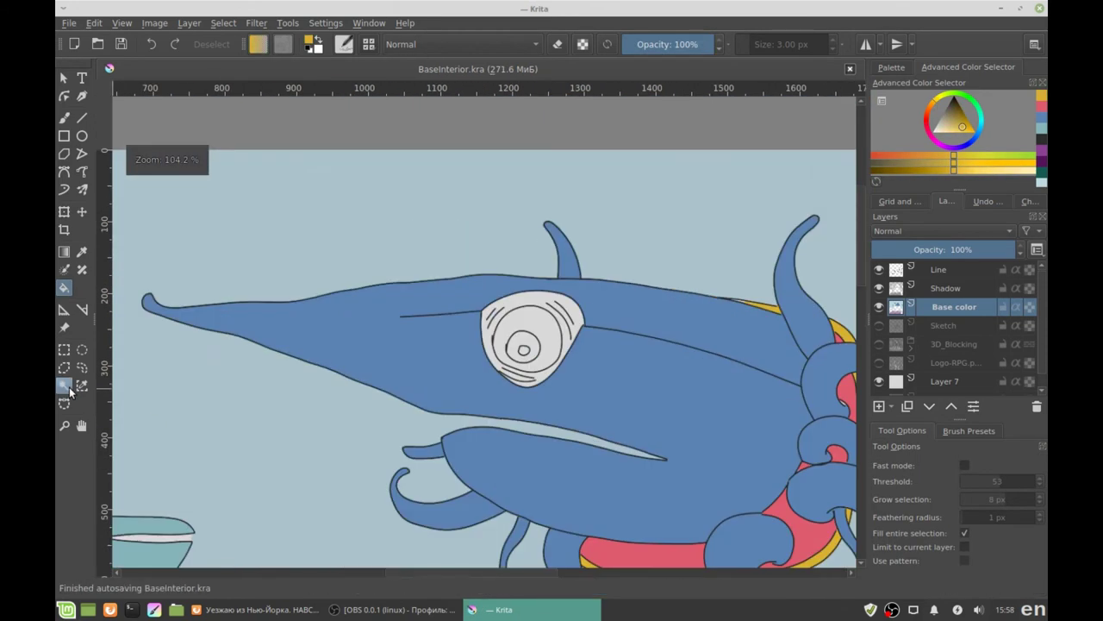
left_click(949, 125)
left_click(539, 358)
left_click(531, 340)
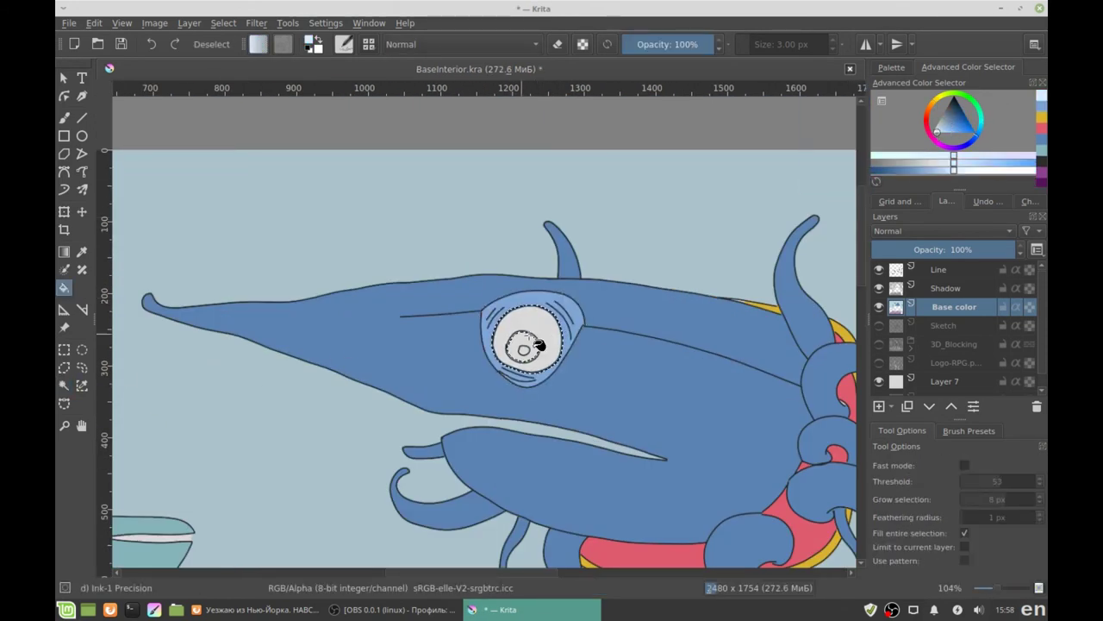
left_click(523, 349)
key("shift+BackSpace")
key("ctrl+shift+a")
key("ctrl+s")
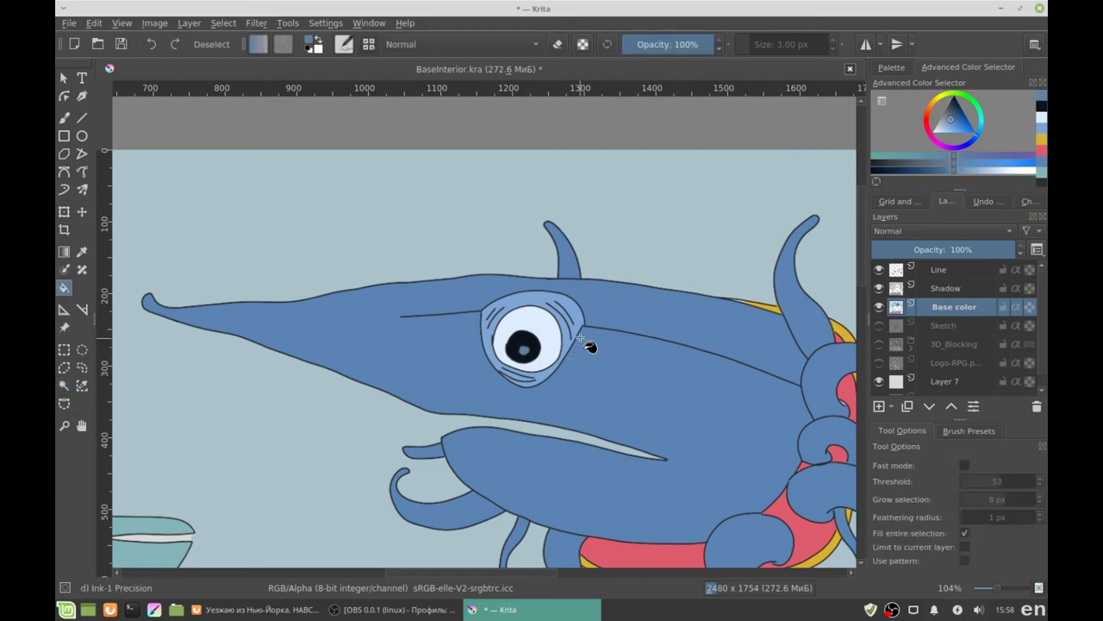
scroll(591, 345, "down", 5)
key("ctrl+r")
scroll(389, 312, "up", 3)
scroll(389, 312, "up", 4)
Select the grid shelf's front frame and fill it dark red
scroll(390, 312, "up", 2)
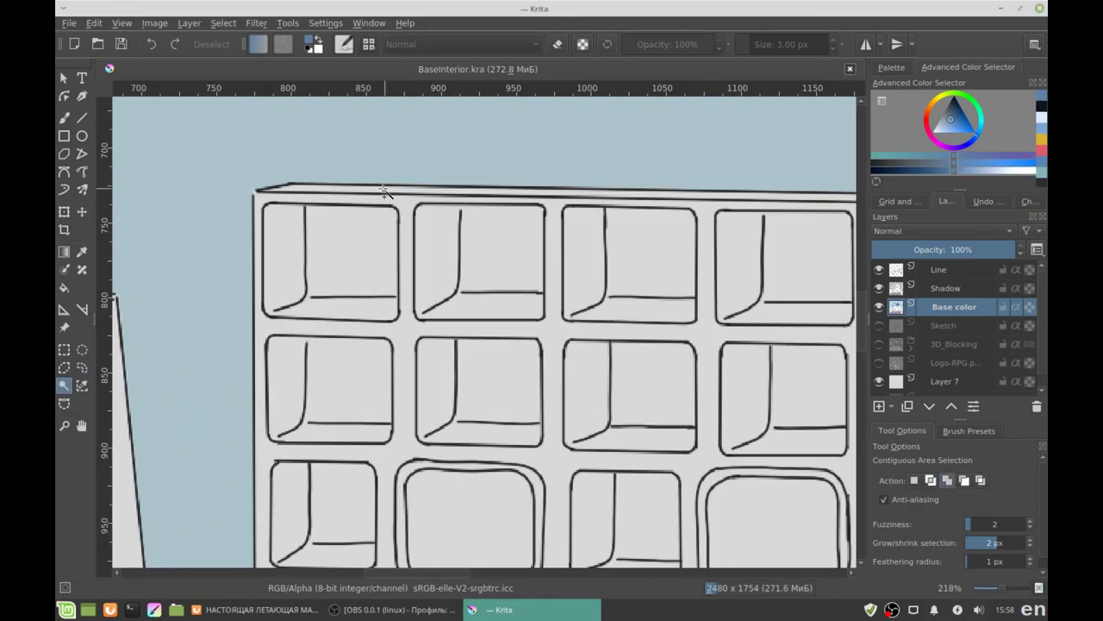
scroll(390, 312, "down", 4)
left_click(524, 279)
scroll(466, 332, "up", 3)
scroll(466, 331, "down", 3)
scroll(466, 331, "up", 3)
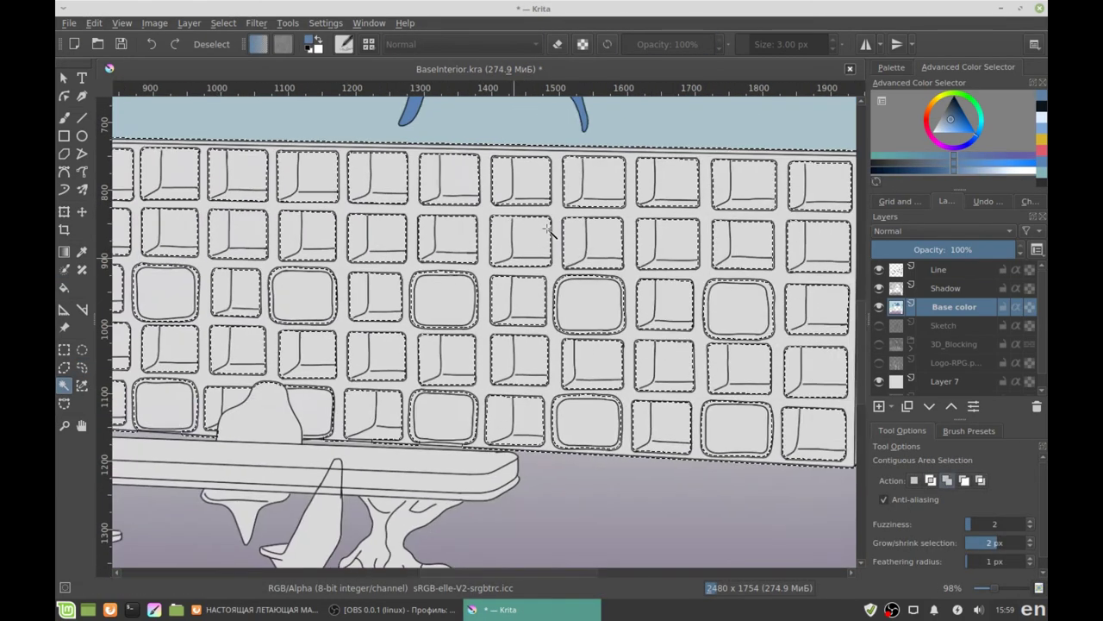
scroll(465, 331, "down", 3)
key("f")
left_click(875, 167)
left_click(345, 269)
scroll(344, 269, "up", 1)
Select the first square shelf cells, including the third column's top two
key("ctrl+r")
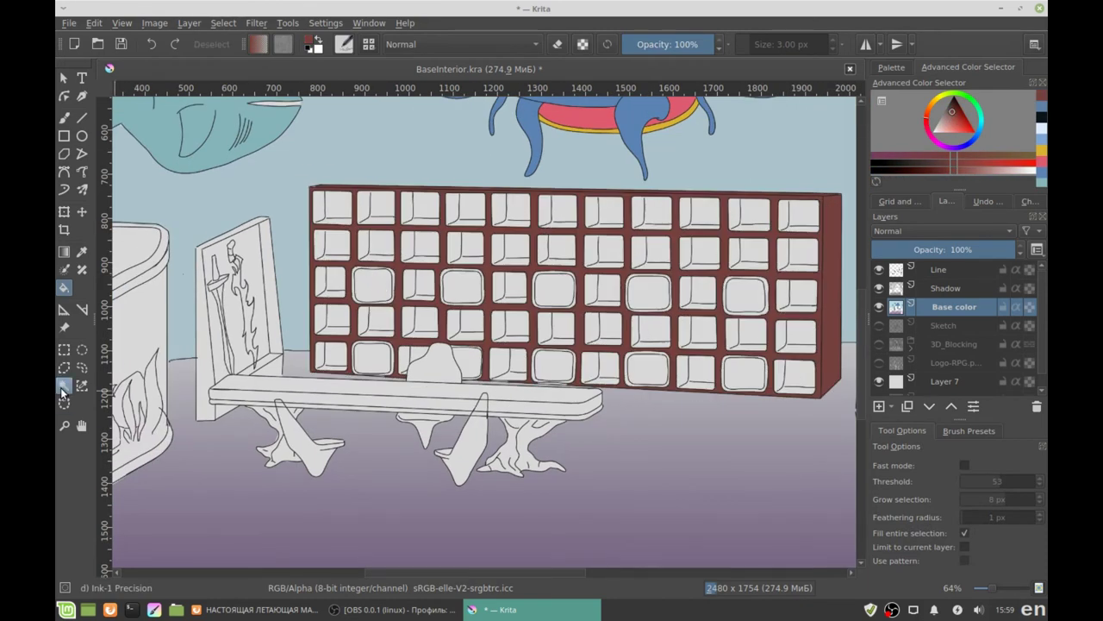
scroll(345, 269, "up", 4)
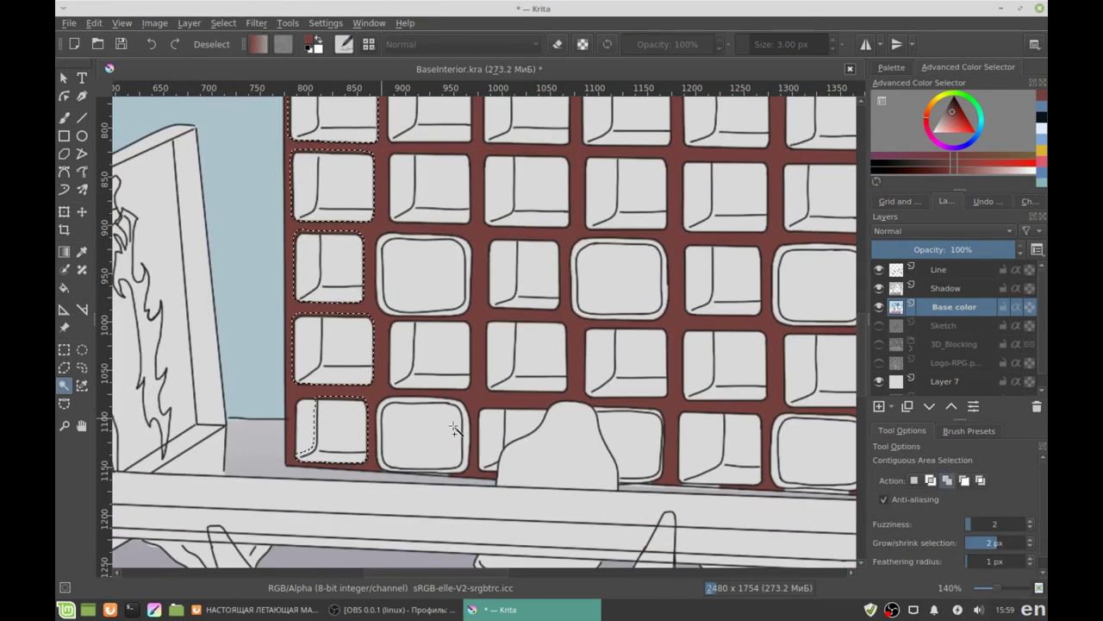
scroll(455, 270, "up", 2)
left_click(414, 267)
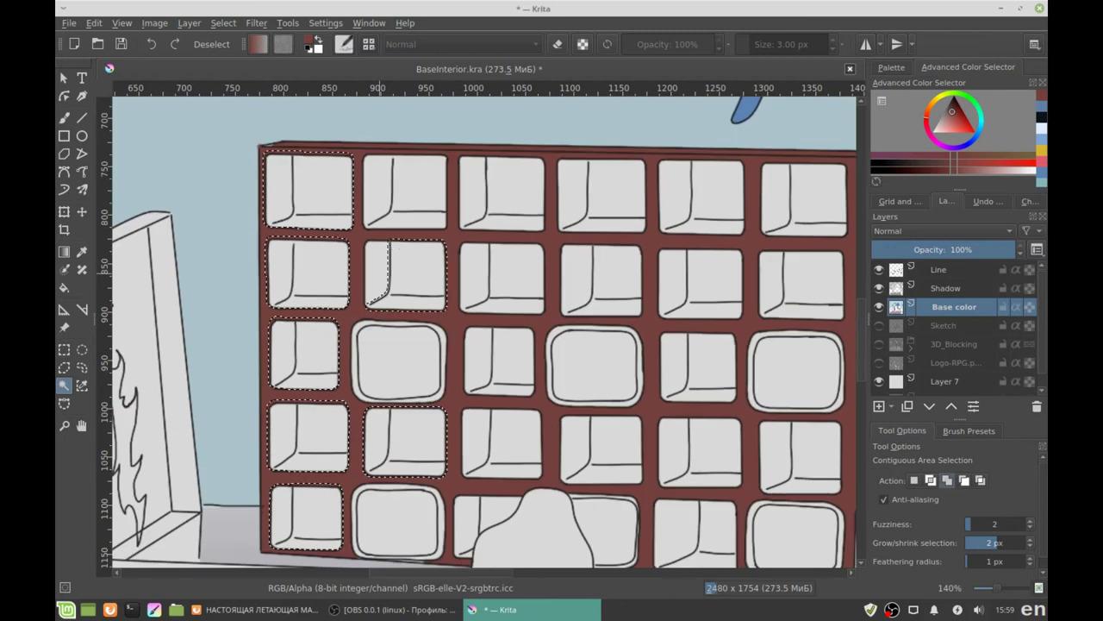
left_click(502, 194)
left_click(518, 271)
scroll(482, 328, "down", 1)
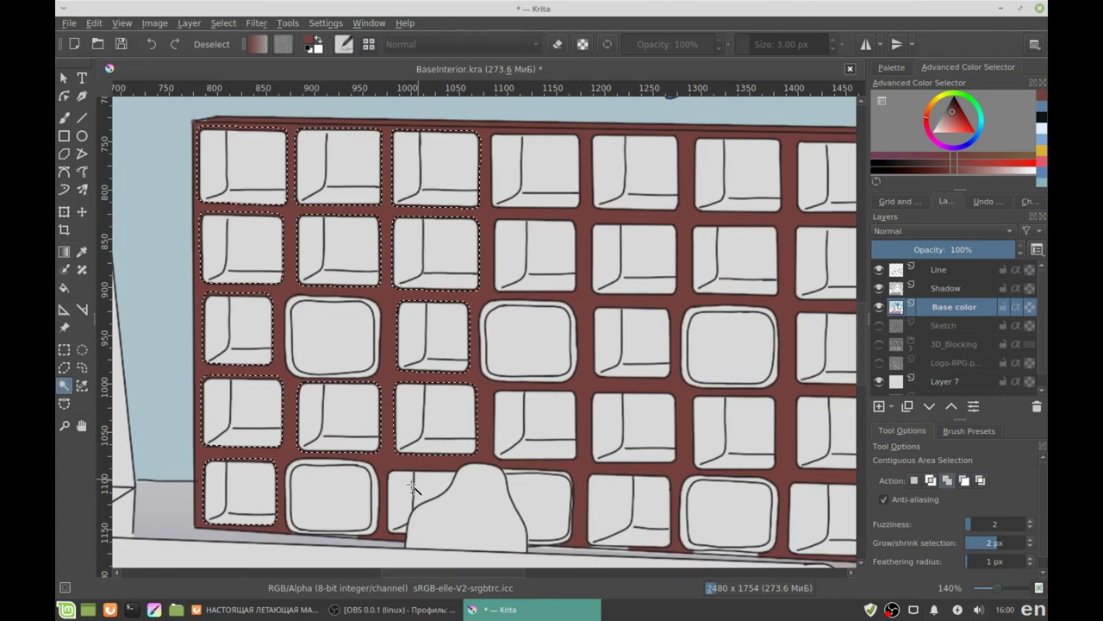
left_click(534, 422)
left_click(534, 233)
Add the remaining square shelf cells to the selection
scroll(535, 232, "right", 3)
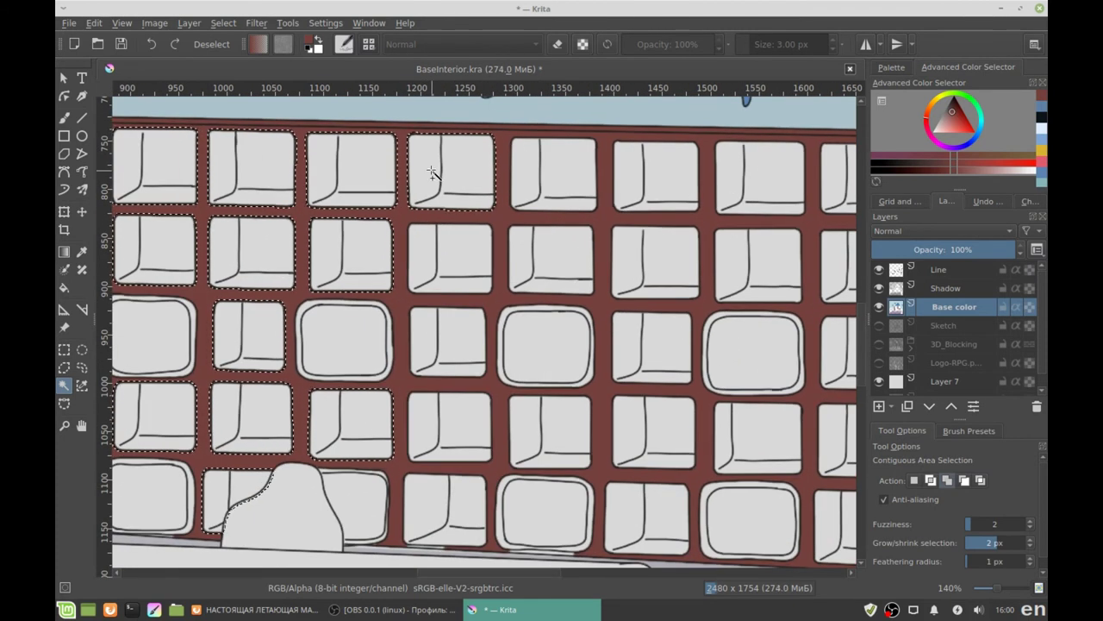
left_click(439, 348)
scroll(453, 362, "down", 2)
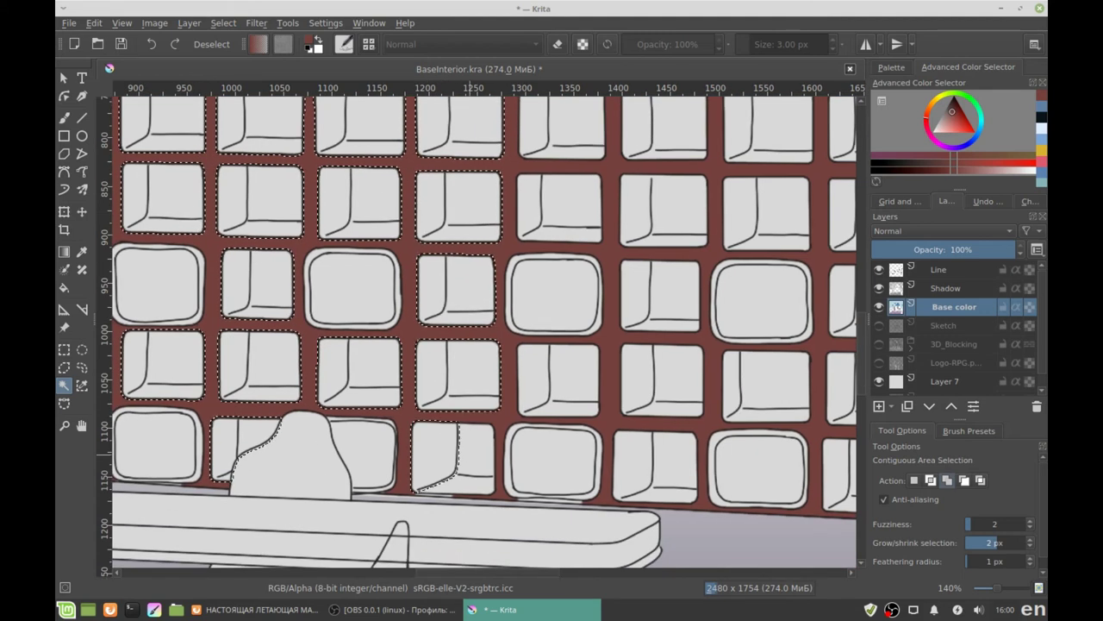
left_click(561, 129)
scroll(562, 130, "right", 3)
scroll(561, 129, "up", 2)
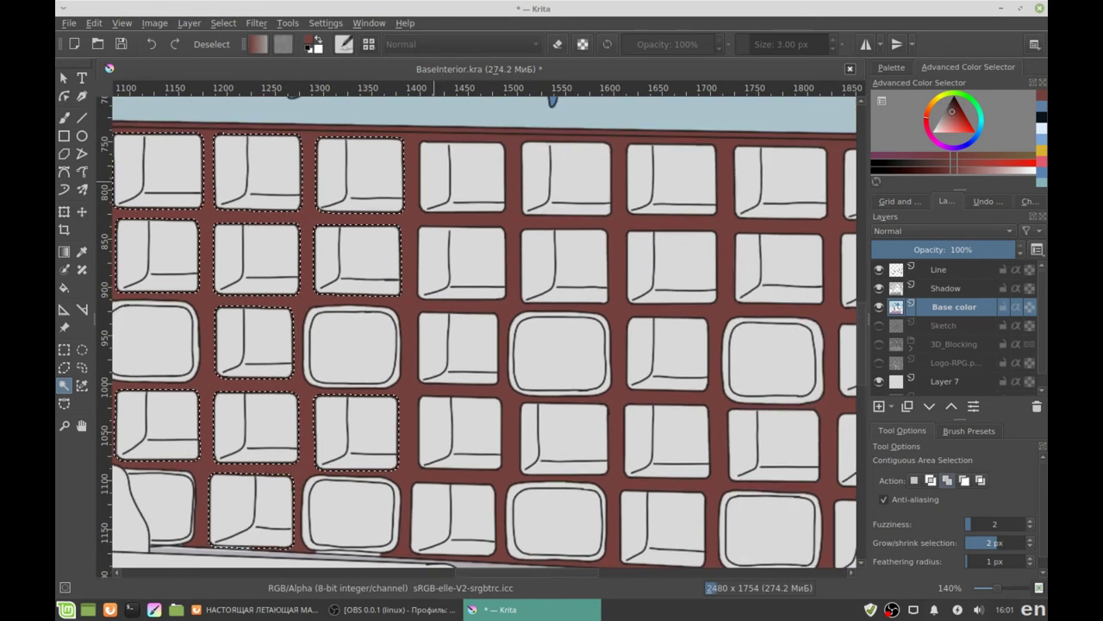
scroll(436, 177, "down", 2)
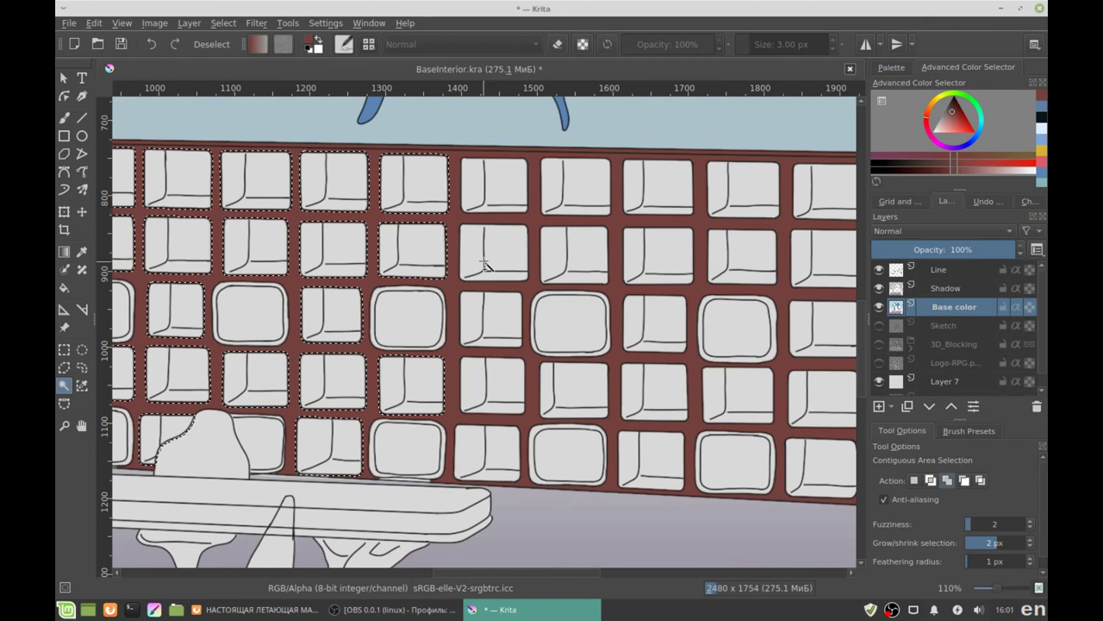
scroll(492, 319, "down", 2)
scroll(492, 319, "right", 1)
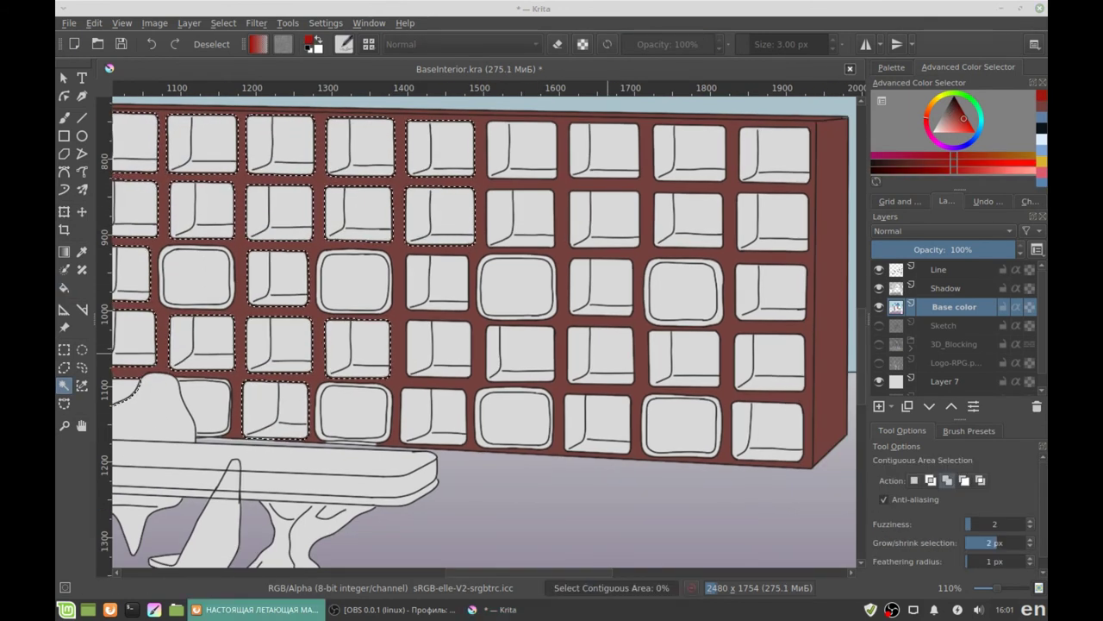
scroll(518, 345, "down", 2)
scroll(518, 345, "down", 2)
Try a red fill on the selected shelf cells, then undo it
key("f")
left_click(570, 340)
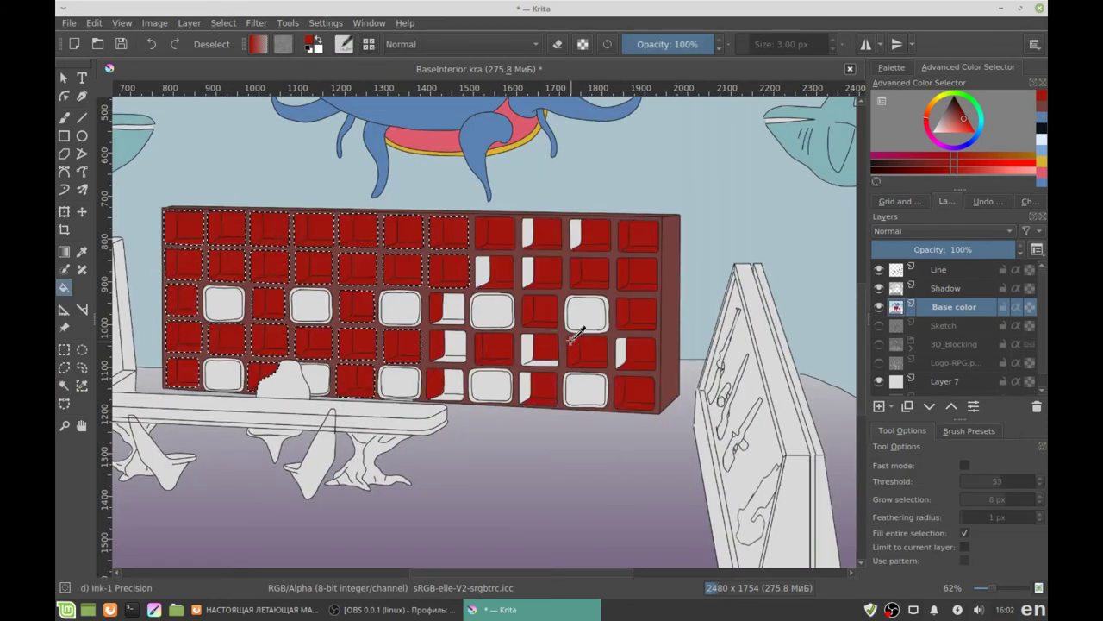
scroll(570, 340, "up", 4)
key("ctrl+z")
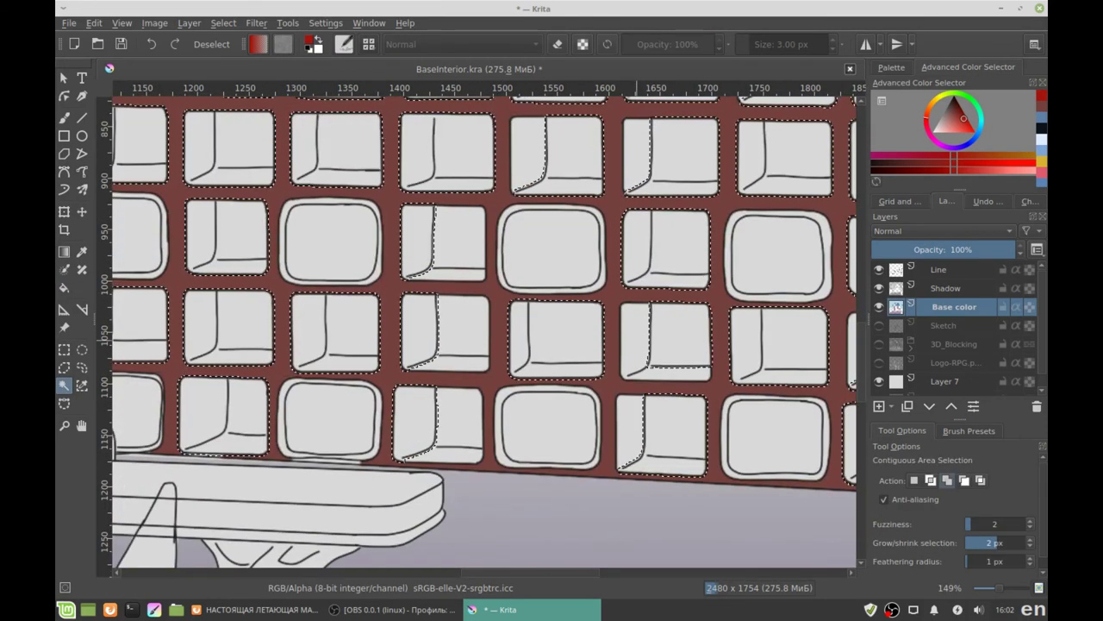
scroll(466, 326, "down", 1)
scroll(465, 326, "down", 1)
scroll(466, 326, "down", 1)
scroll(465, 326, "down", 1)
Fill the shelf's square cells dark red after undoing the red and brown attempts
key("f")
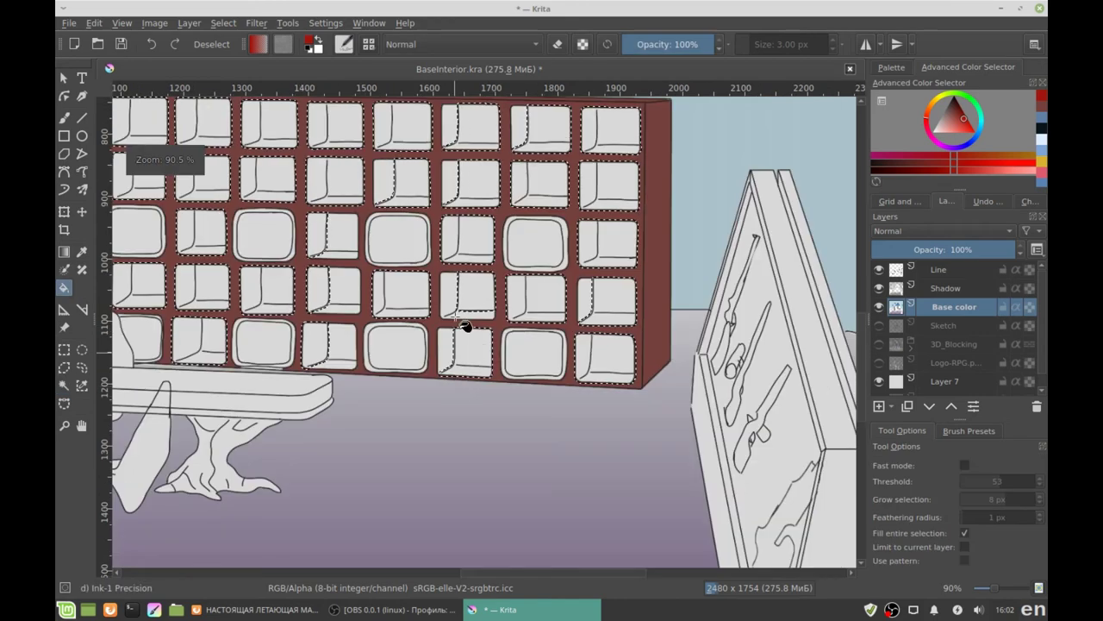
left_click(702, 301)
key("ctrl+z")
left_click(930, 115)
key("shift+BackSpace")
left_click(929, 114)
Select the shelf's rounded cells and fill them light cyan
key("shift+BackSpace")
scroll(579, 300, "down", 2)
scroll(579, 300, "up", 3)
left_click(64, 385)
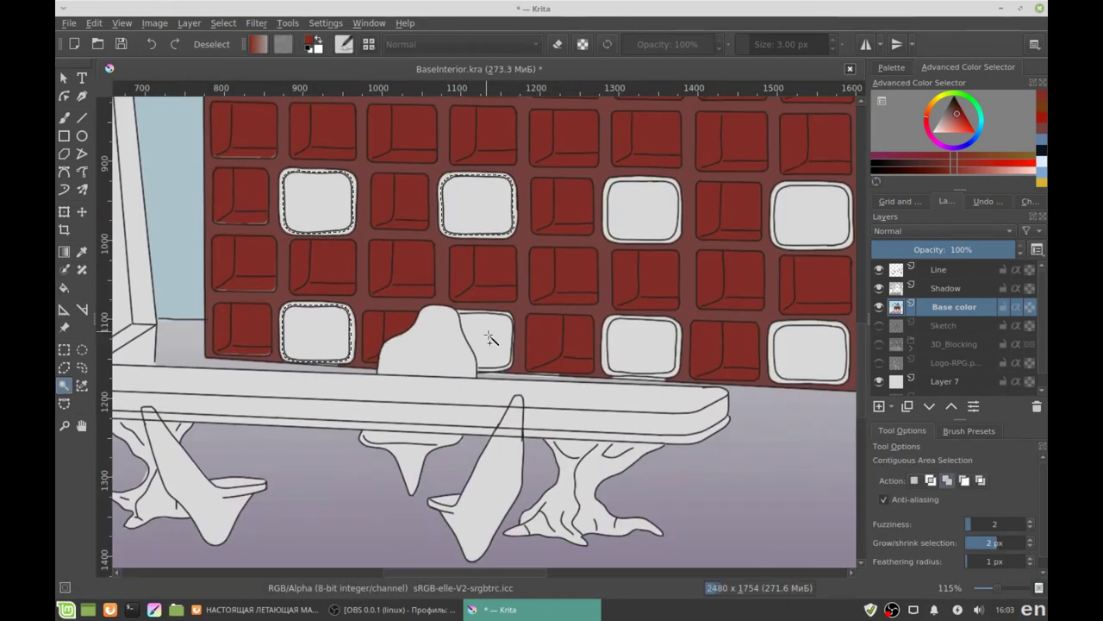
scroll(489, 338, "right", 2)
scroll(489, 338, "right", 3)
key("f")
left_click(1012, 171)
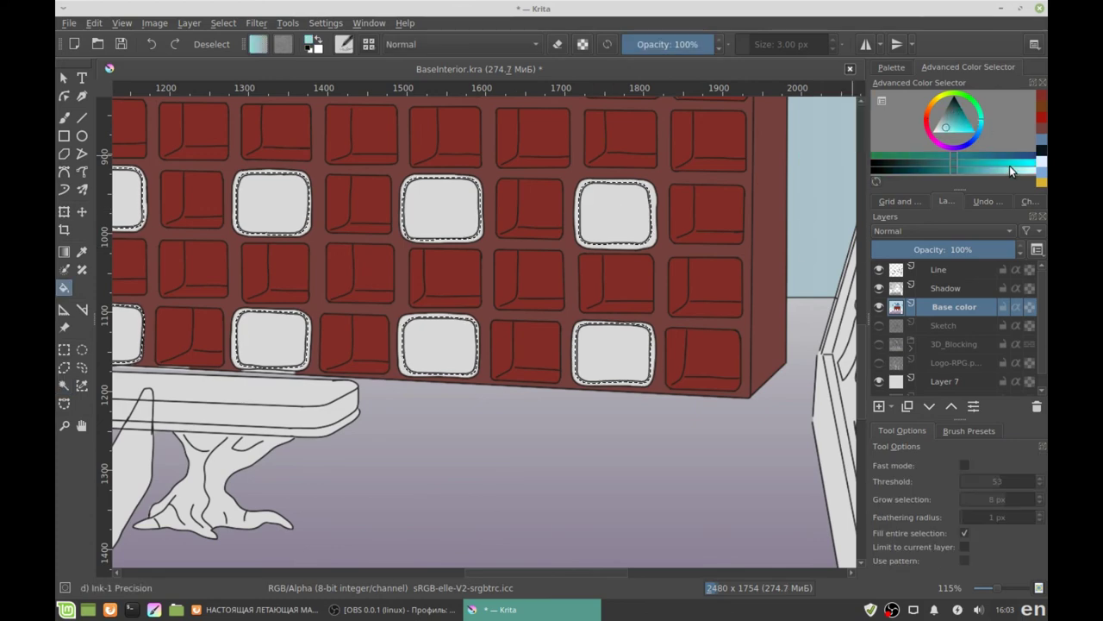
left_click(604, 264)
scroll(546, 287, "up", 2)
scroll(629, 370, "down", 4)
Clear the selection, save the drawing, and select the sword display board area
key("ctrl+shift+a")
key("ctrl+s")
left_click(64, 386)
scroll(387, 216, "up", 4)
scroll(405, 410, "down", 1)
left_click(406, 410)
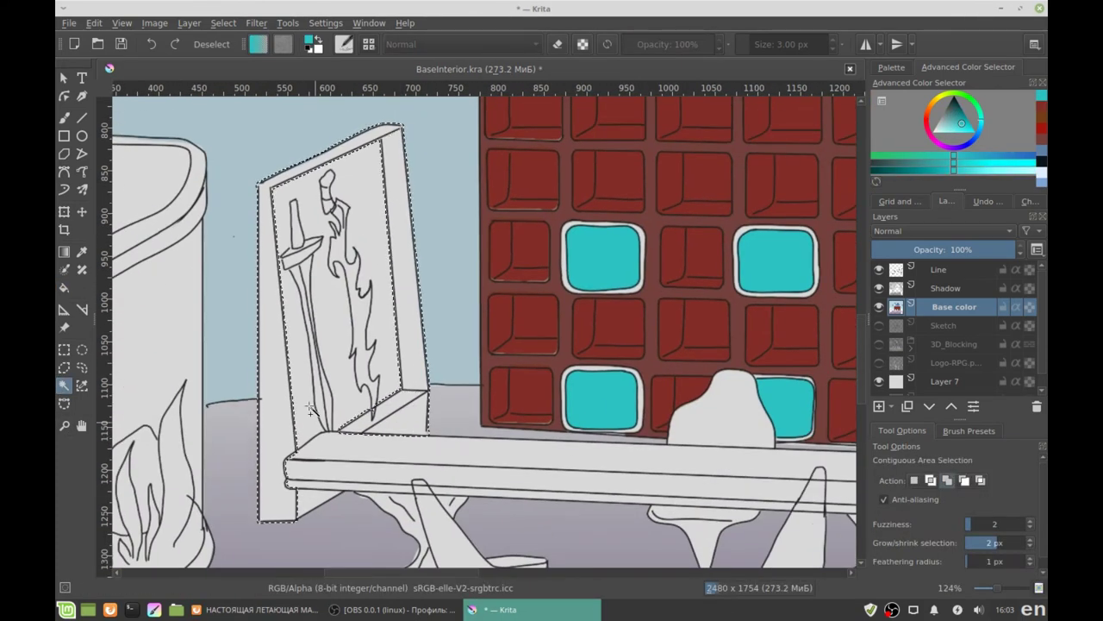
Fill the selected sword display board dark brown
key("f")
left_click(480, 320, "ctrl")
left_click(319, 313)
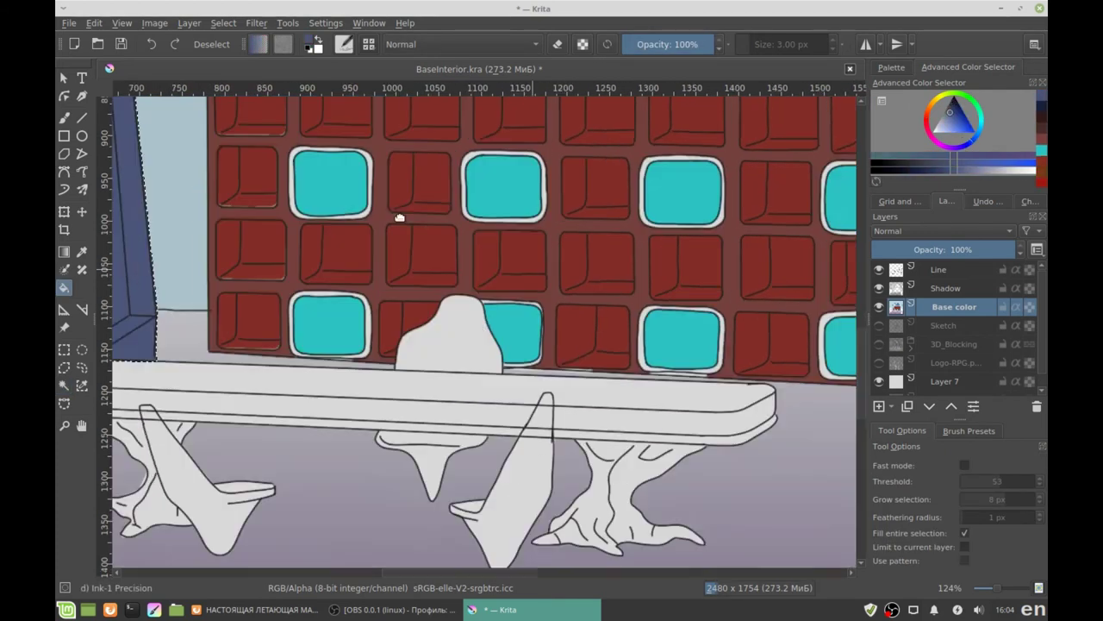
Select the slanted frame strips of the right-hand sign
scroll(399, 216, "right", 10)
left_click(64, 385)
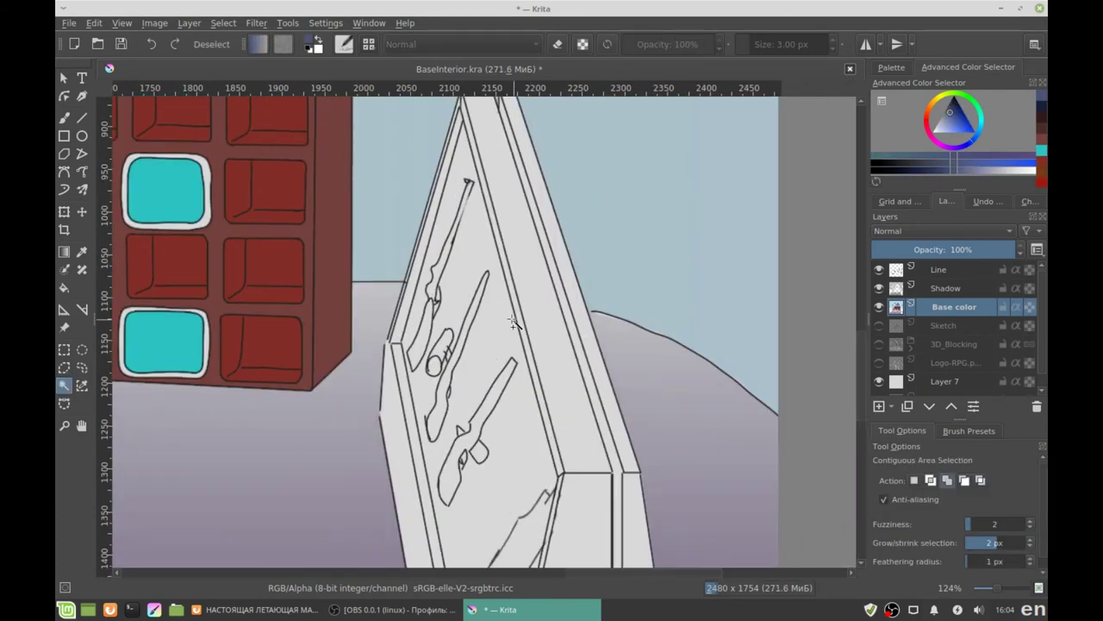
left_click(494, 230)
scroll(396, 406, "up", 4)
scroll(446, 301, "up", 5)
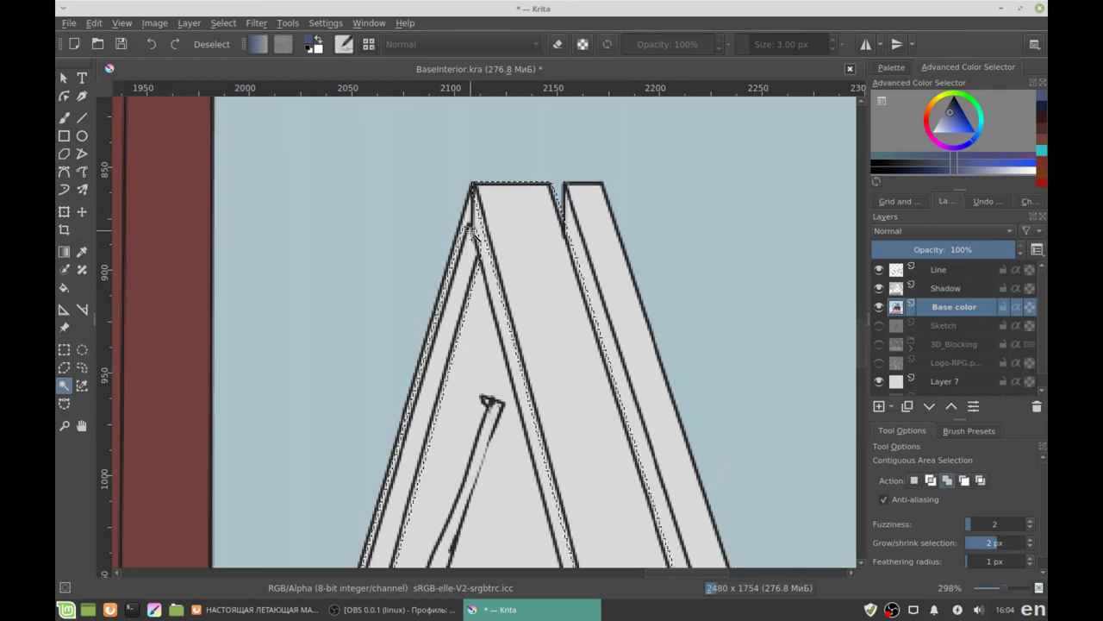
scroll(567, 337, "down", 1)
scroll(566, 337, "down", 2)
scroll(517, 431, "down", 2)
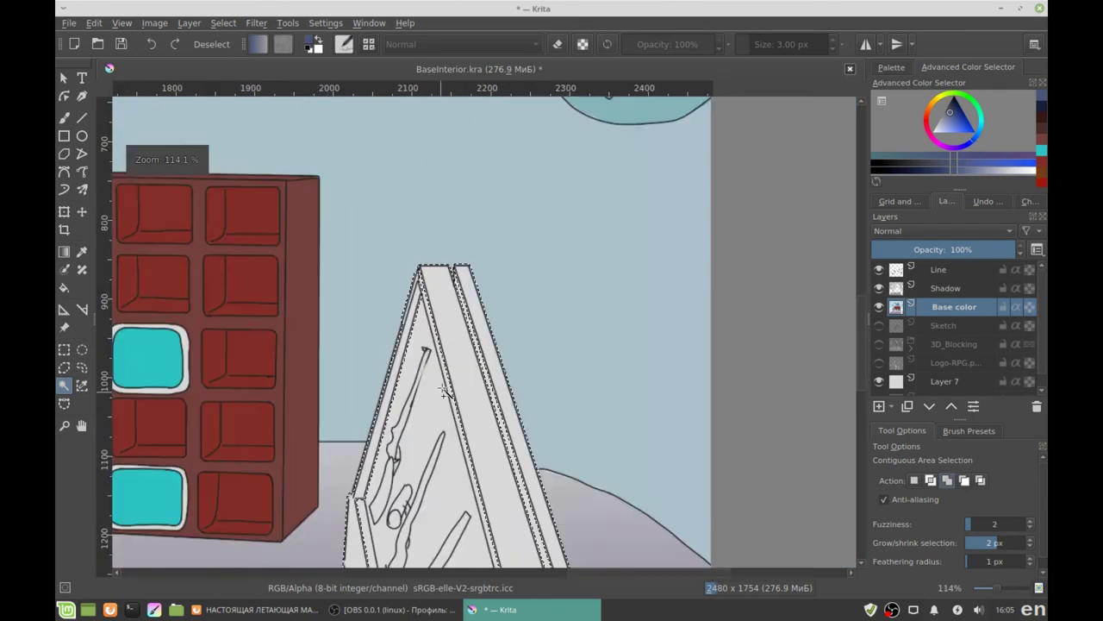
scroll(491, 543, "up", 8)
scroll(491, 543, "down", 5)
scroll(406, 197, "down", 2)
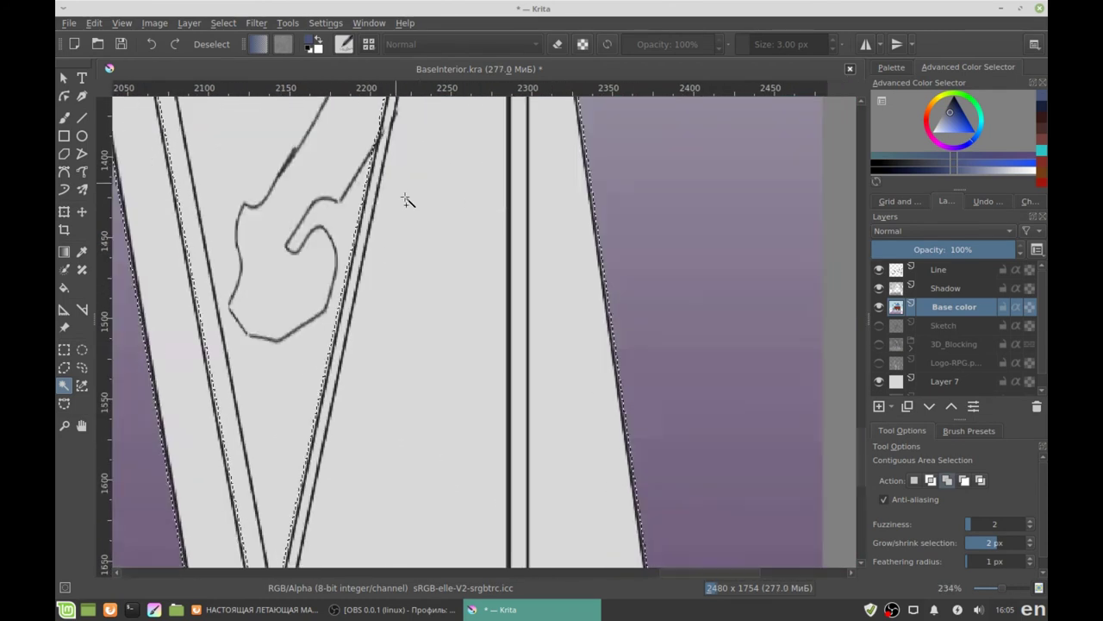
Fill the selected sign frame strips blue
scroll(431, 242, "up", 6)
key("f")
left_click(465, 252)
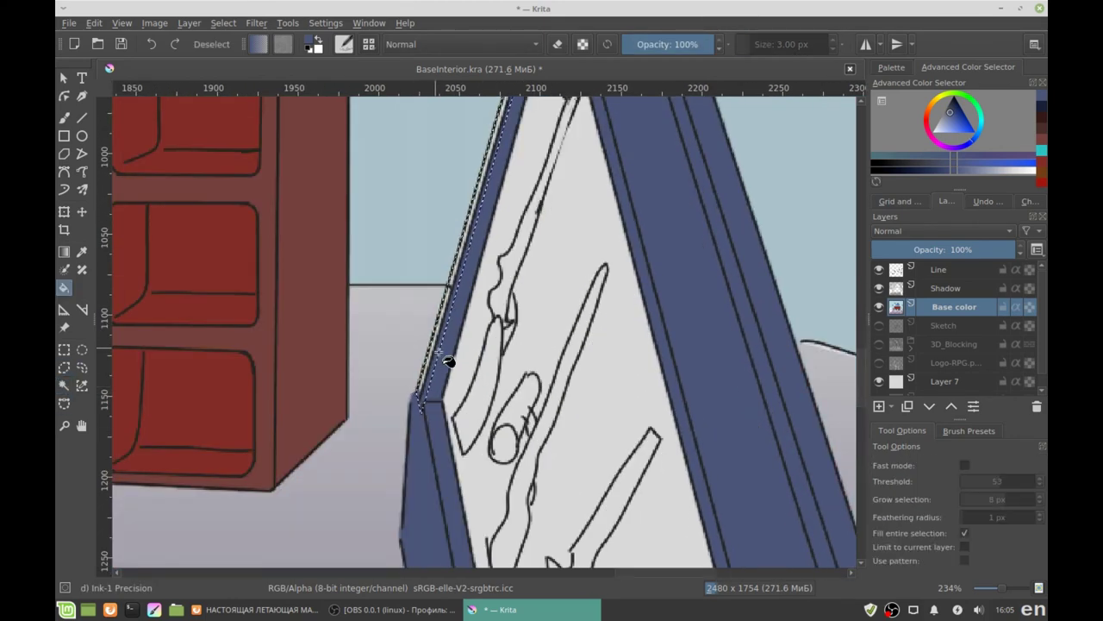
Select the sign's inner board and fill it green, replacing a pink attempt
key("ctrl+shift+a")
left_click(64, 385)
left_click(593, 270)
scroll(592, 270, "down", 3)
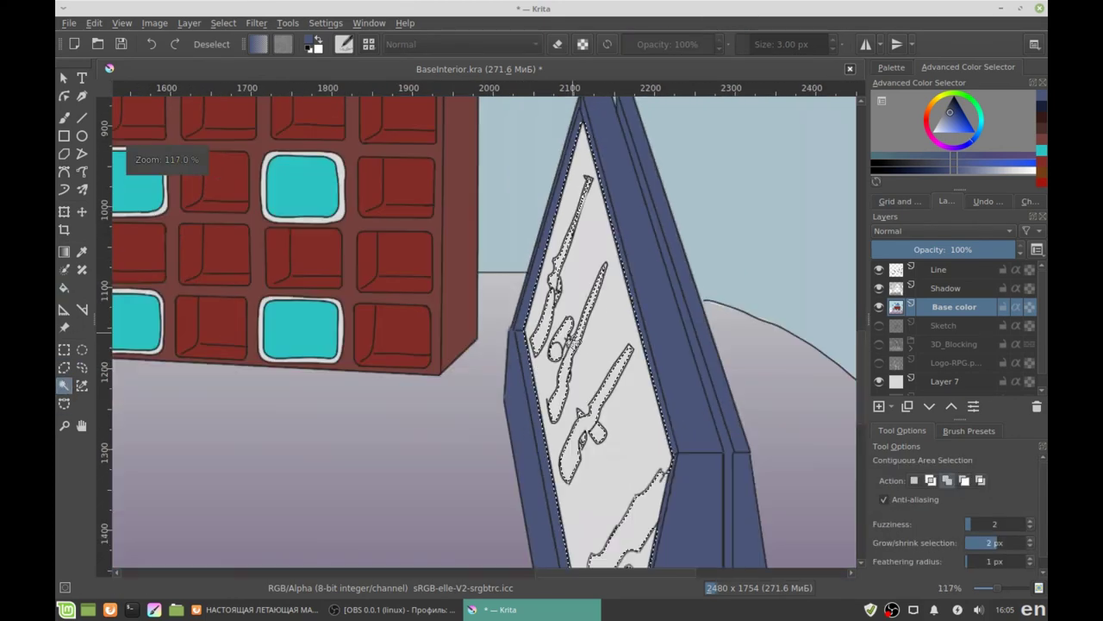
left_click(953, 120)
key("f")
left_click(552, 344)
left_click(961, 127)
left_click(560, 345)
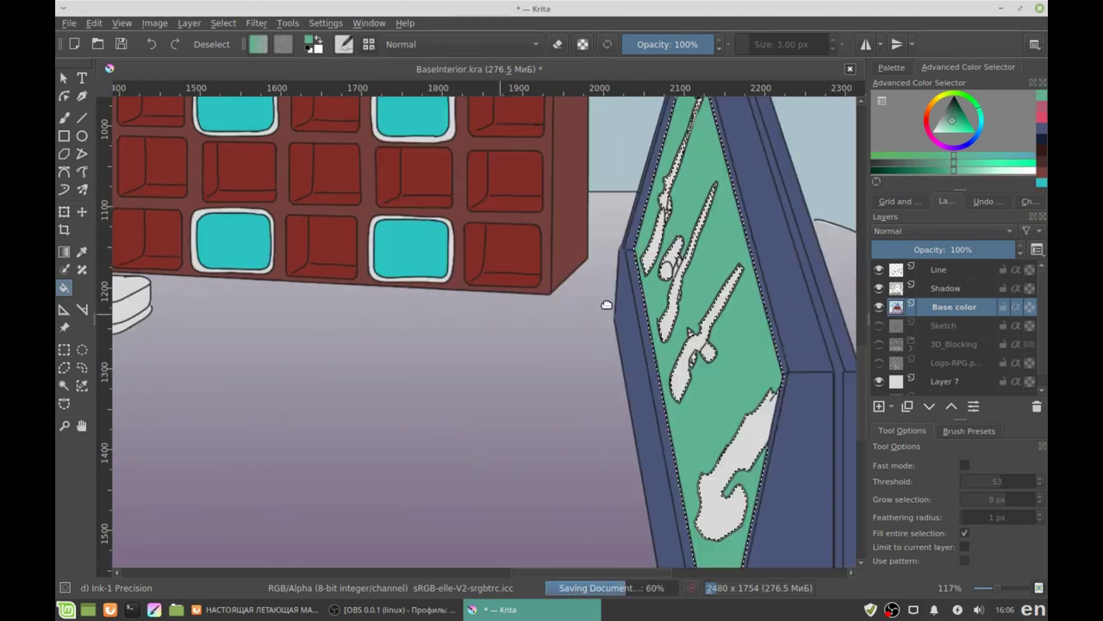
Select the gun silhouettes on the sign and fill them black
scroll(345, 302, "up", 3)
left_click(64, 386)
left_click(401, 332)
left_click(414, 274, "shift")
scroll(421, 293, "up", 2)
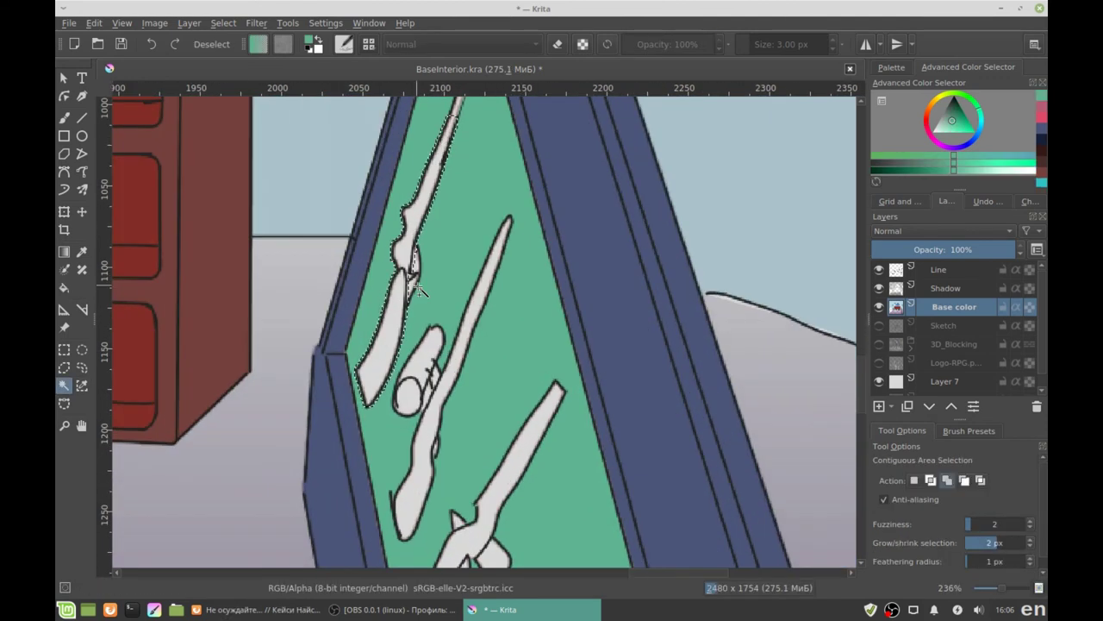
left_click(412, 465, "shift")
scroll(412, 466, "down", 3)
scroll(509, 349, "down", 3)
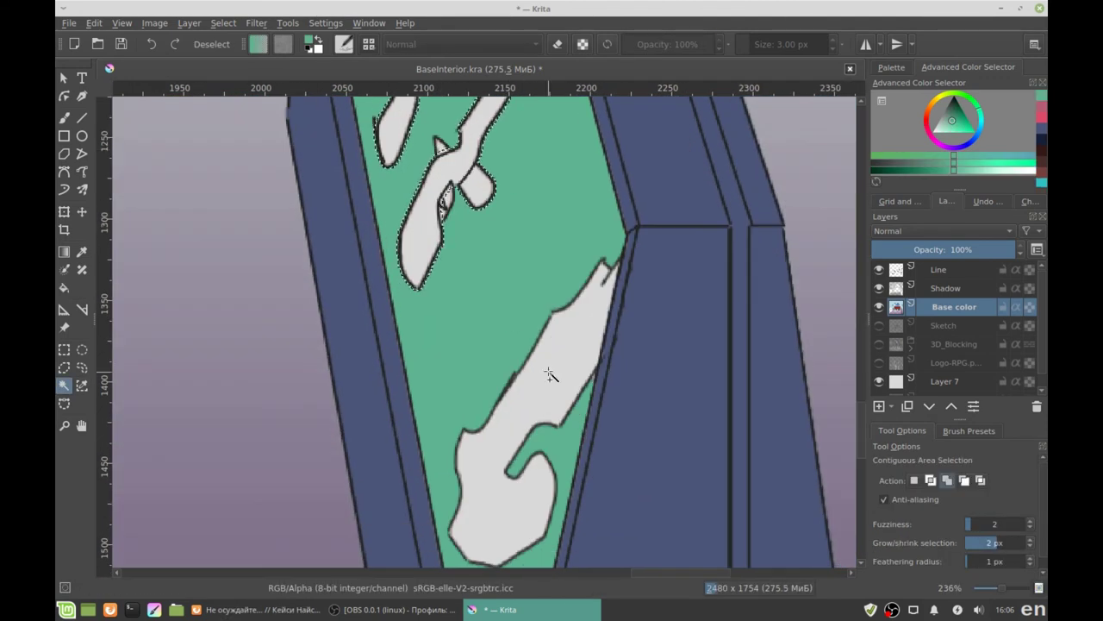
scroll(552, 374, "down", 4)
key("f")
left_click(919, 154)
key("BackSpace")
scroll(552, 345, "up", 5)
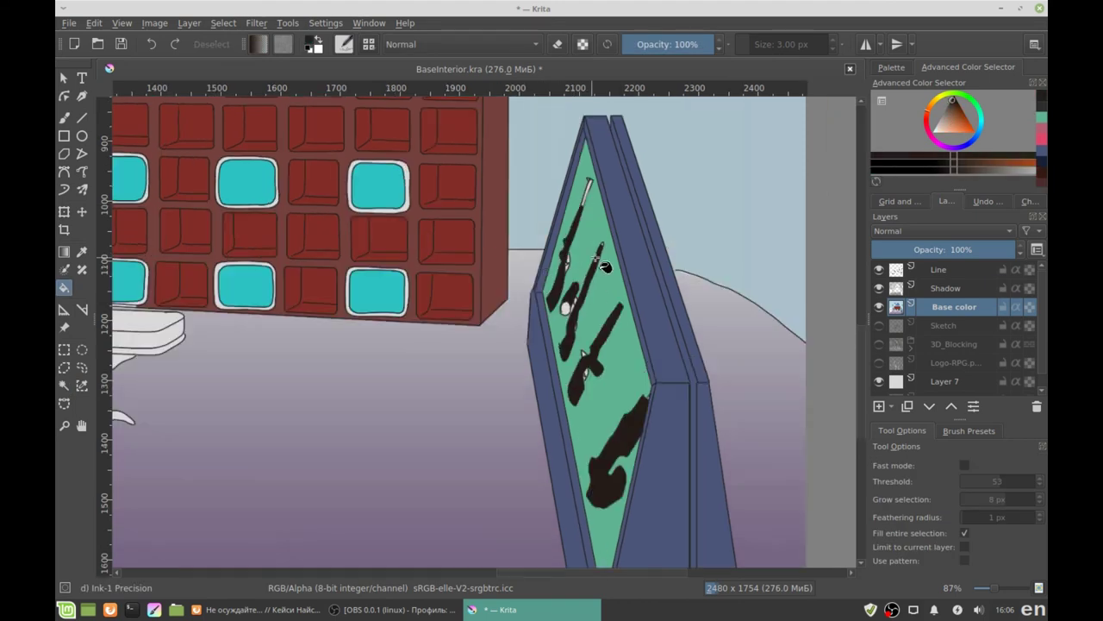
scroll(345, 336, "left", 5)
Select the straight and flame sword blades and fill them light grey
scroll(397, 224, "up", 3)
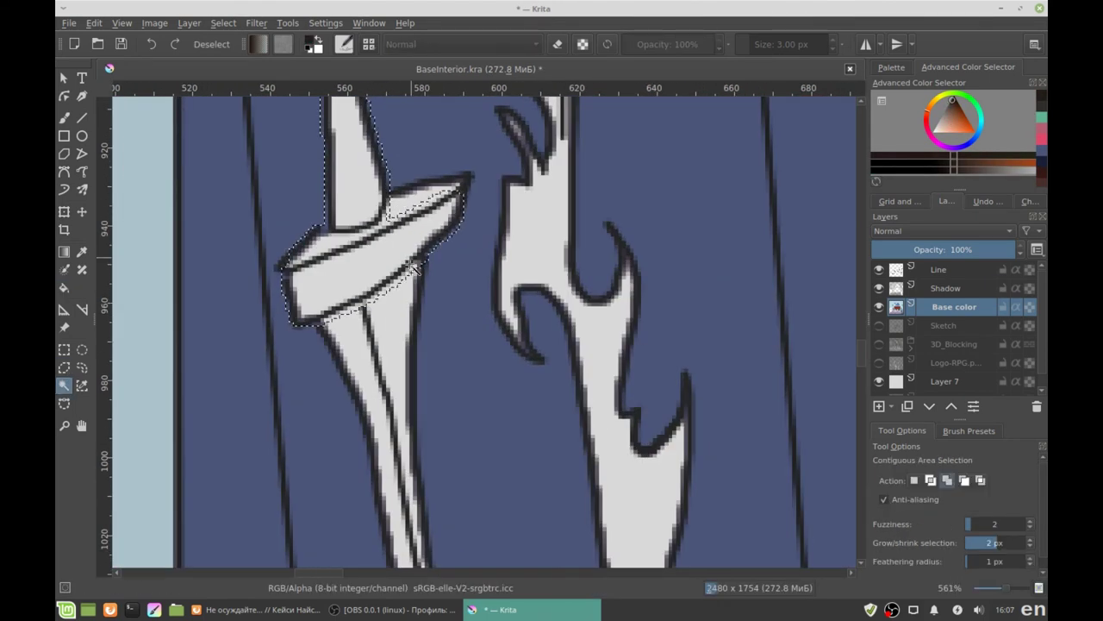
left_click(377, 290, "shift")
left_click(443, 238, "shift")
scroll(442, 259, "down", 3)
scroll(441, 259, "down", 2)
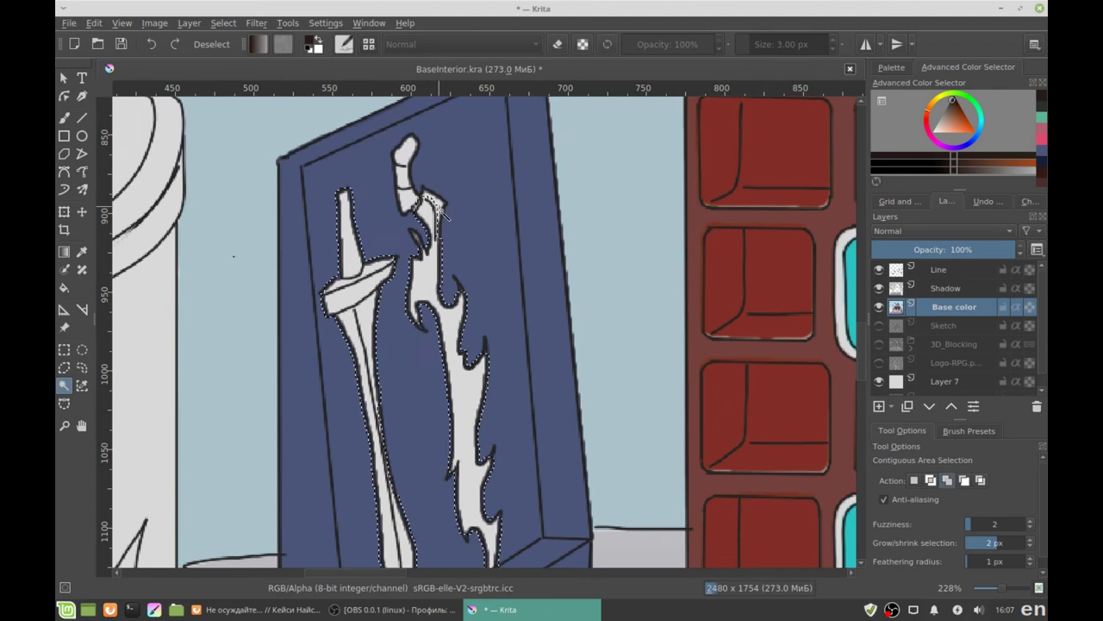
scroll(441, 259, "up", 3)
left_click(941, 117)
key("BackSpace")
Fill the sword hilt parts dark red and clear the selection
scroll(449, 208, "up", 3)
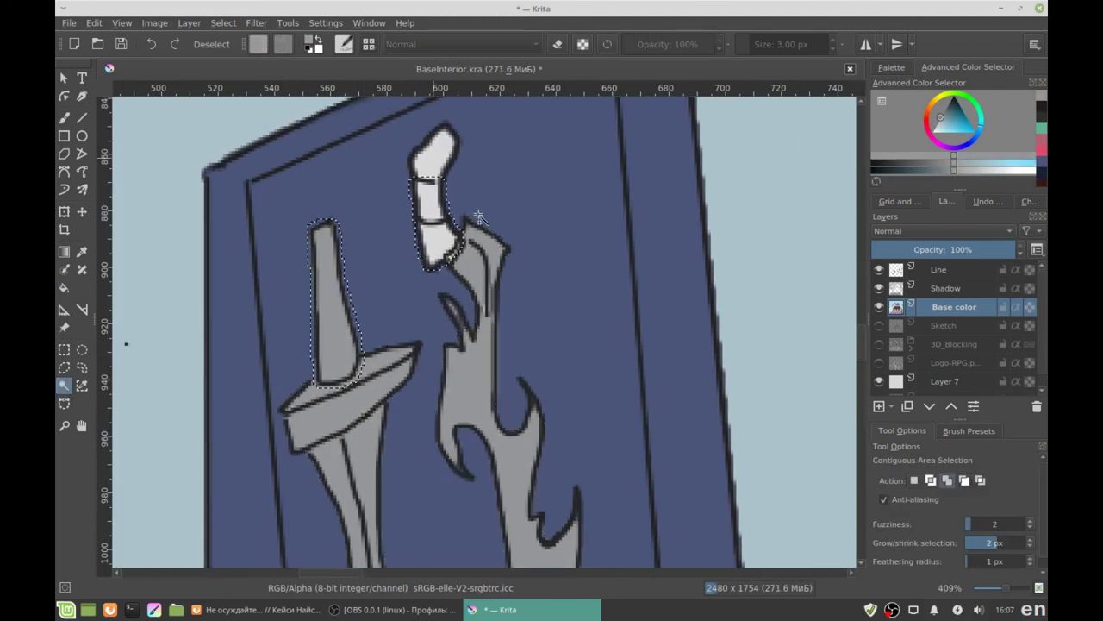
left_click(955, 117)
key("BackSpace")
scroll(306, 323, "down", 8)
key("ctrl+shift+a")
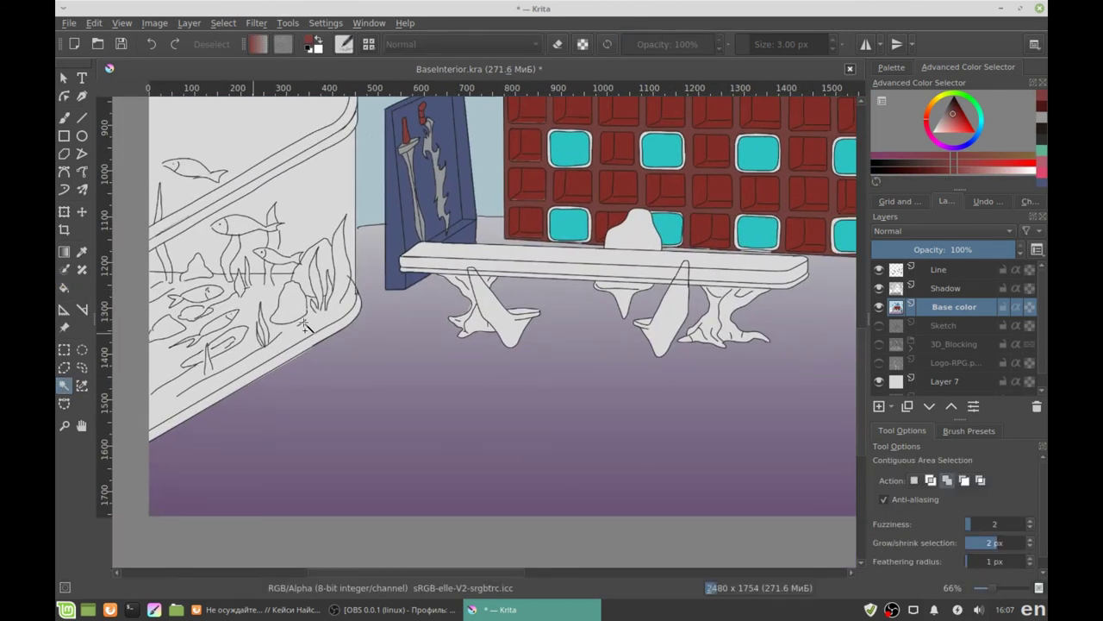
scroll(733, 258, "up", 4)
Fill the blob behind the bench dark brownish-red, then ready a larger eraser on the Line layer
key("f")
left_click(503, 313)
left_click(64, 386)
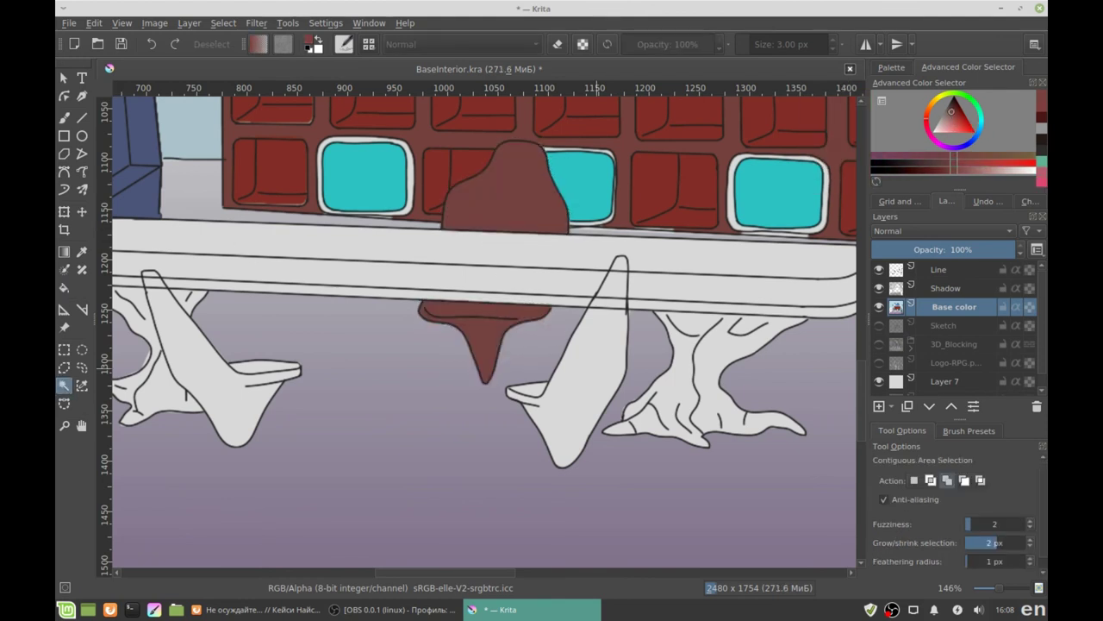
scroll(622, 282, "up", 3)
key("Page_Up")
key("Page_Up")
key("b")
key("e")
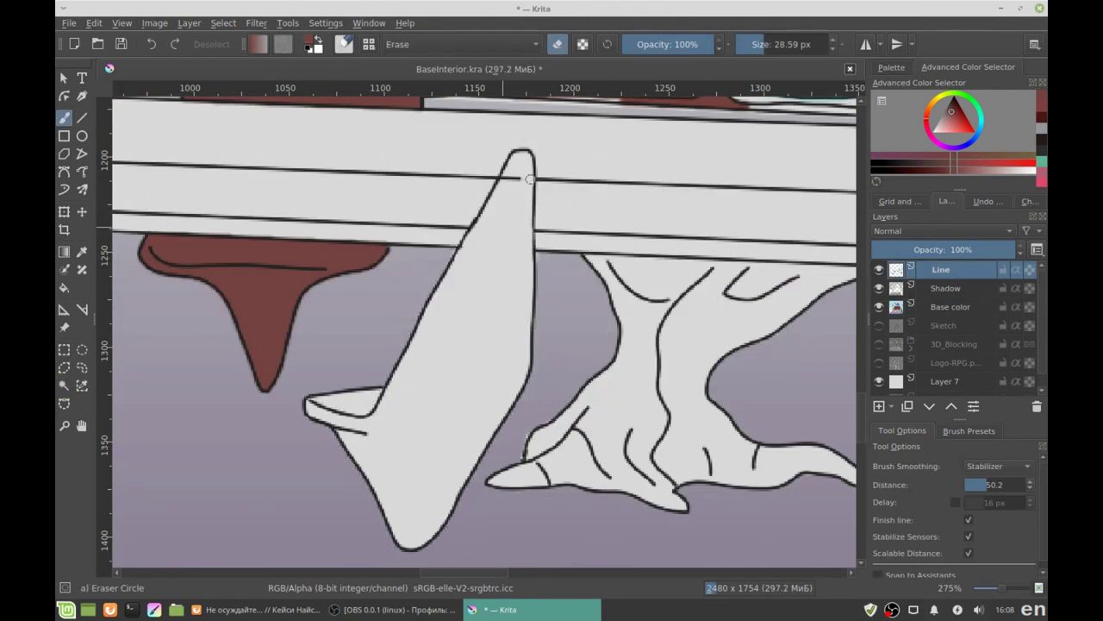
scroll(529, 179, "left", 10)
Select the bench top, move to the Base color layer, and save
scroll(430, 476, "down", 6)
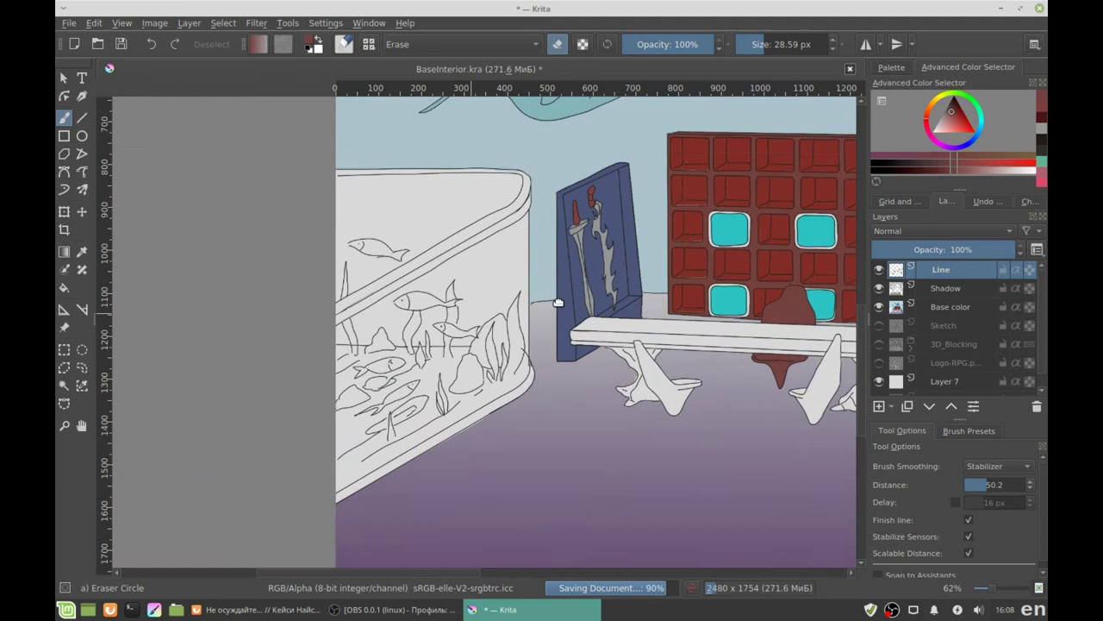
scroll(452, 260, "up", 2)
left_click(64, 385)
scroll(345, 285, "up", 1)
left_click(414, 272)
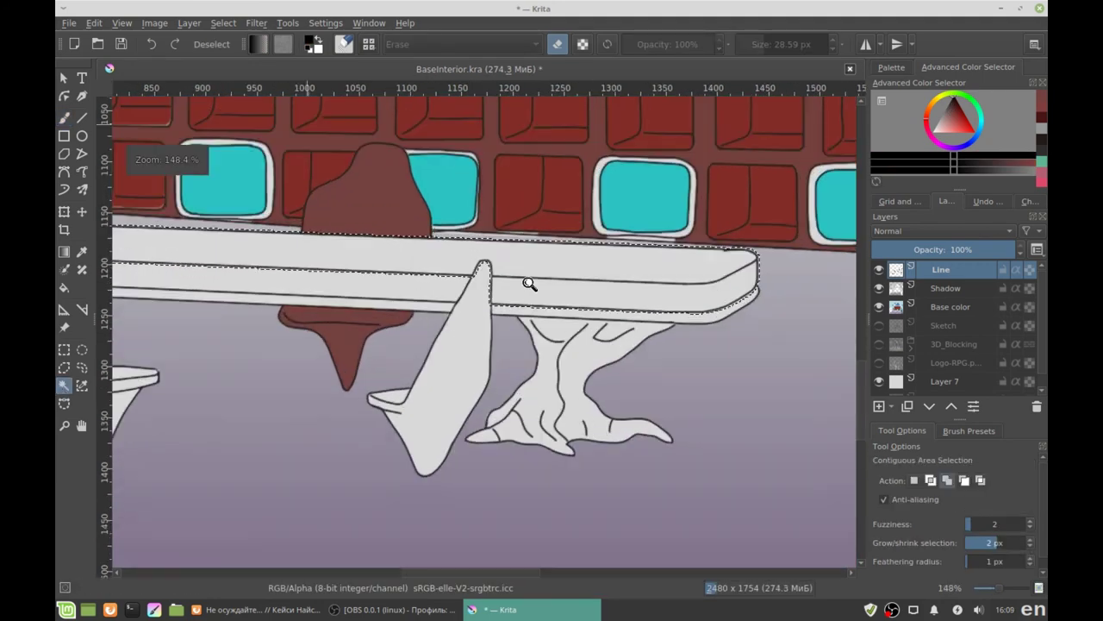
scroll(259, 293, "up", 3)
scroll(259, 293, "up", 2)
scroll(558, 223, "down", 6)
key("f")
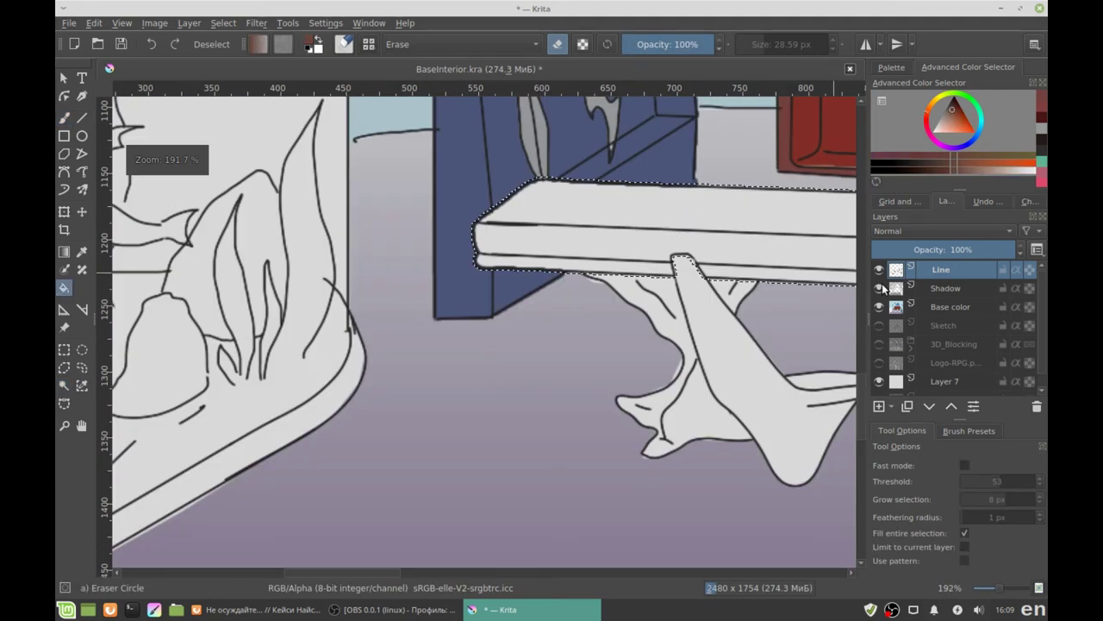
key("Page_Down")
key("Page_Down")
key("ctrl+s")
scroll(559, 223, "down", 1)
Fill a freehand outline around the bench blob, merge Layer 11 into Line, then restart Krita
right_click(938, 269)
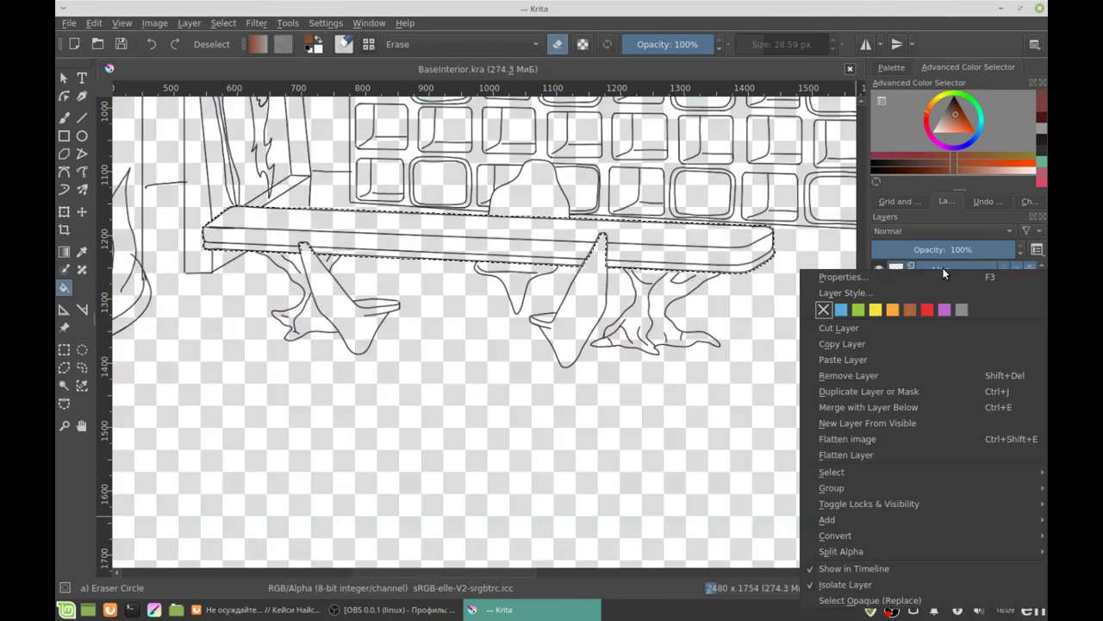
key("Escape")
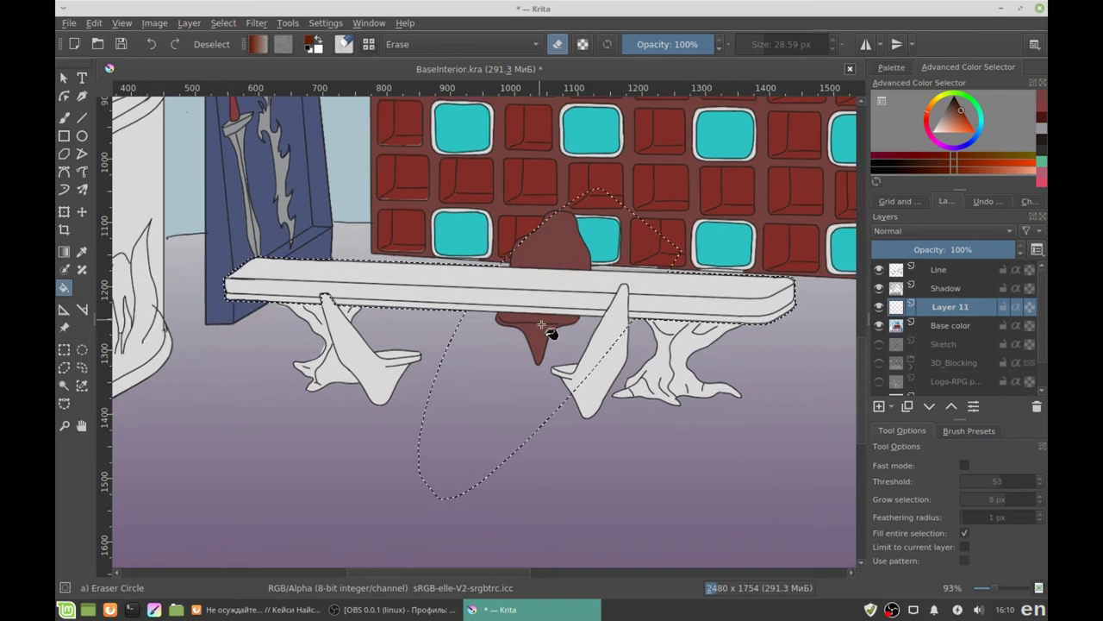
left_click_drag(655, 225, 543, 310)
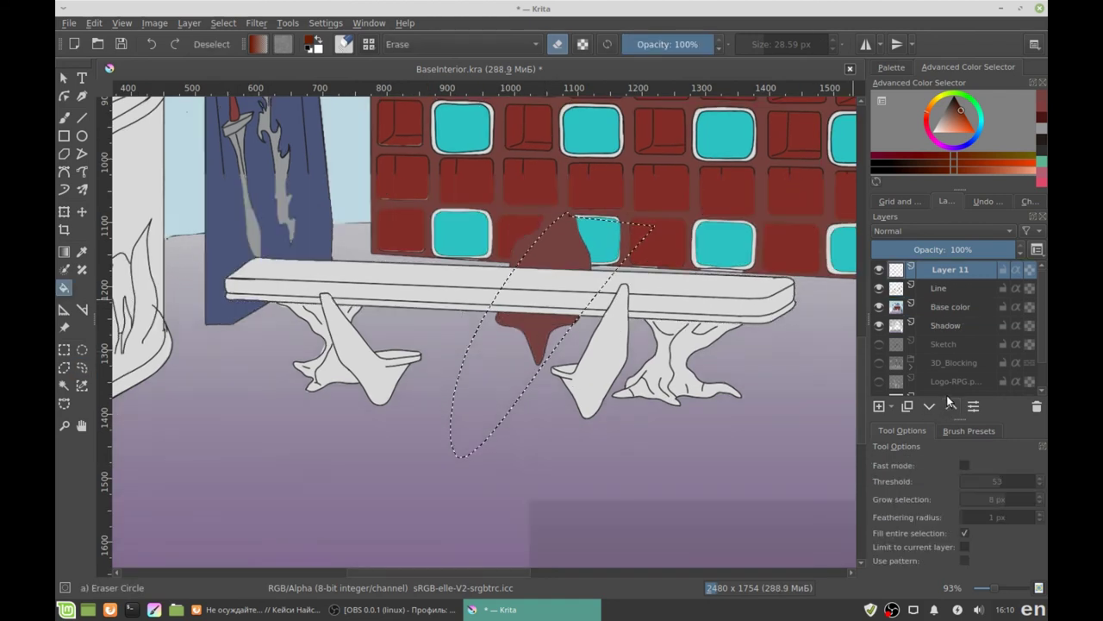
key("ctrl+Page_Up")
key("ctrl+Page_Up")
left_click(556, 295)
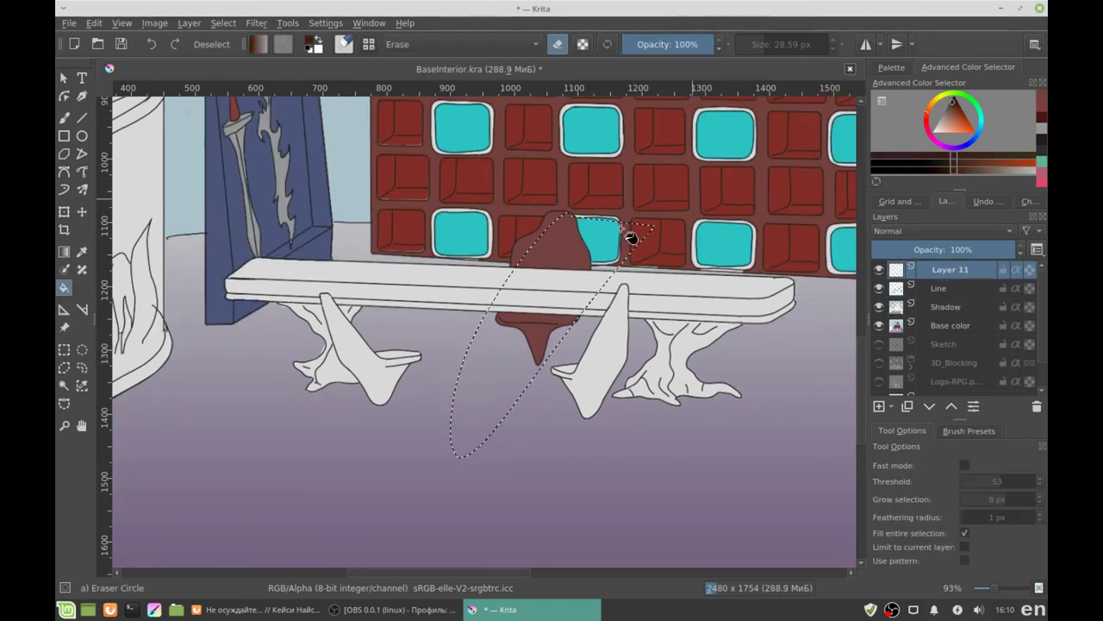
key("ctrl+shift+a")
key("minus")
key("minus")
key("minus")
key("ctrl+e")
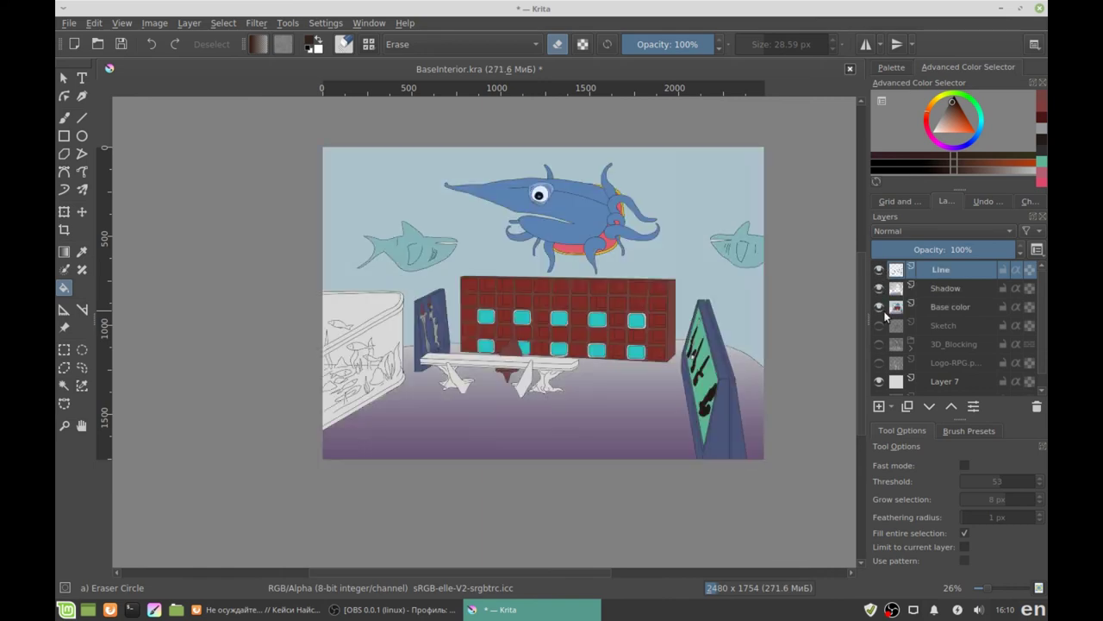
left_click(1039, 9)
double_click(102, 248)
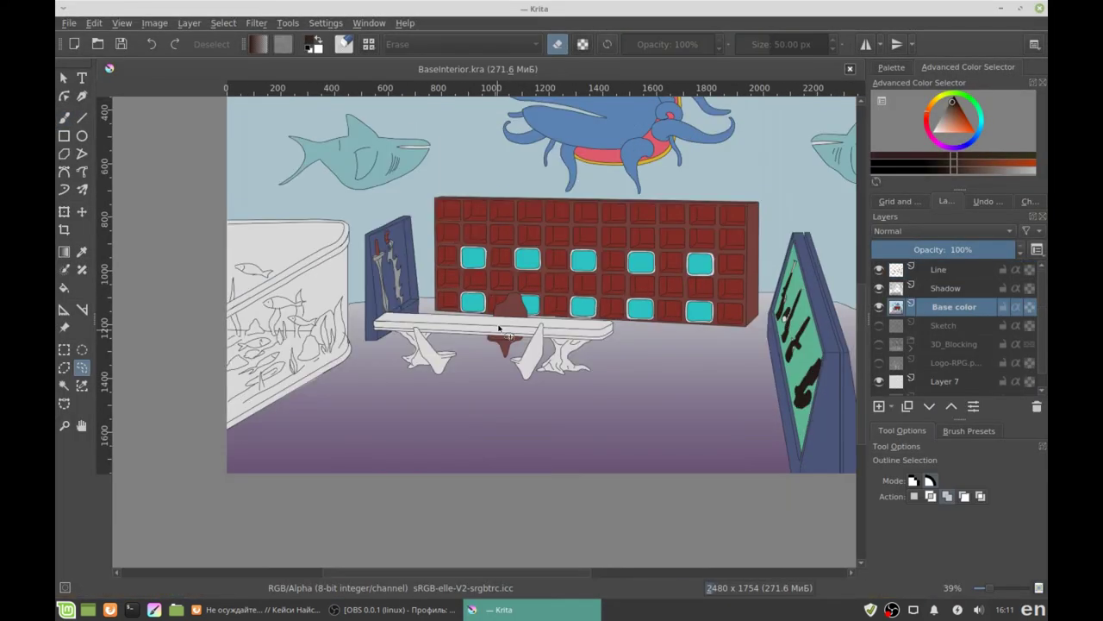
Select the bench plank area and save the drawing
left_click_drag(499, 328, 502, 361)
key("f")
scroll(554, 359, "up", 5)
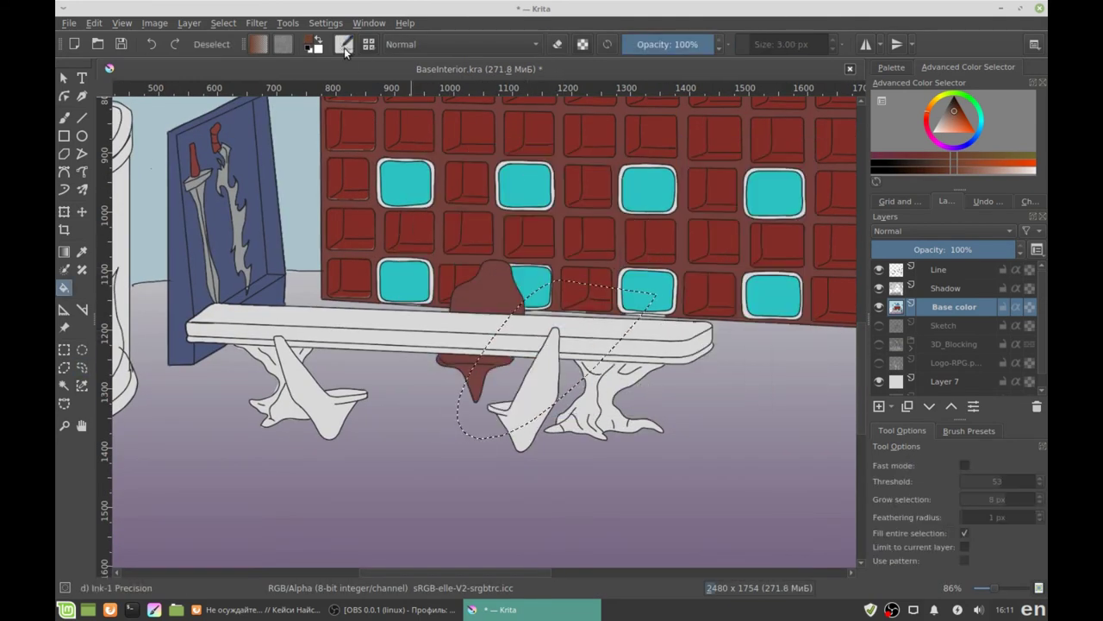
left_click(63, 385)
scroll(505, 284, "up", 6)
left_click(505, 284)
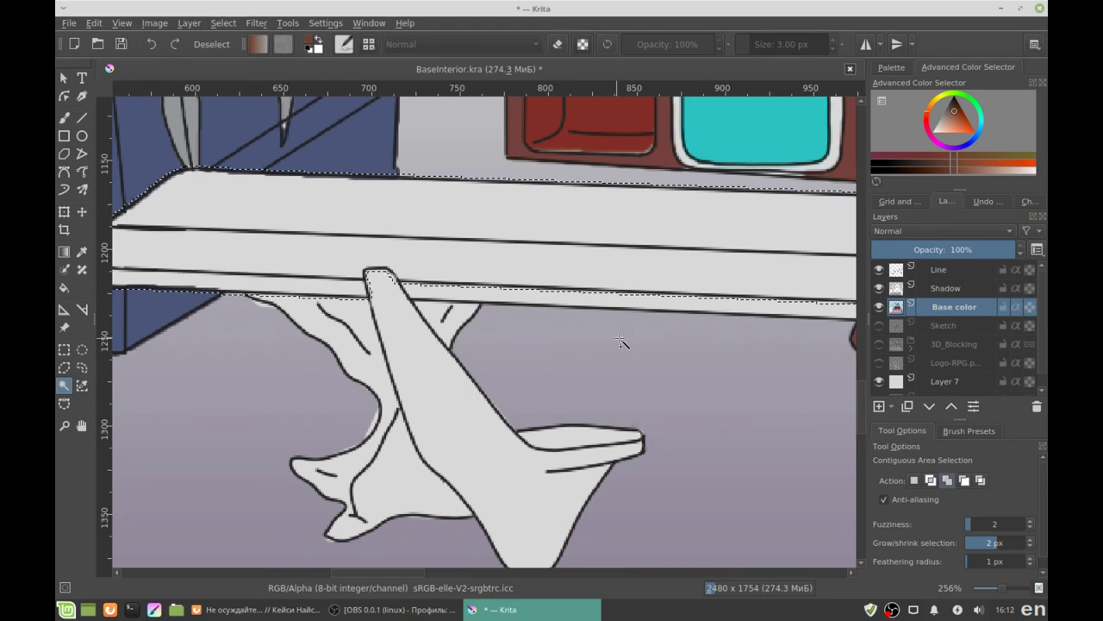
scroll(620, 342, "right", 5)
scroll(621, 341, "right", 5)
key("ctrl+s")
Fill the bench plank with a light tan colour
key("f")
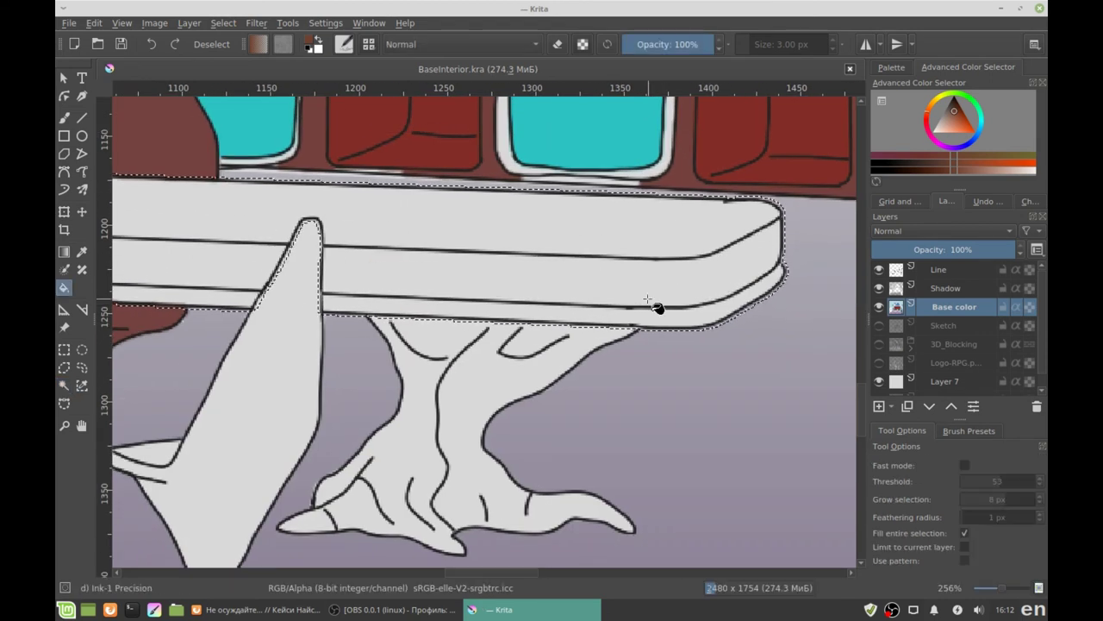
left_click(678, 239)
scroll(813, 216, "down", 3)
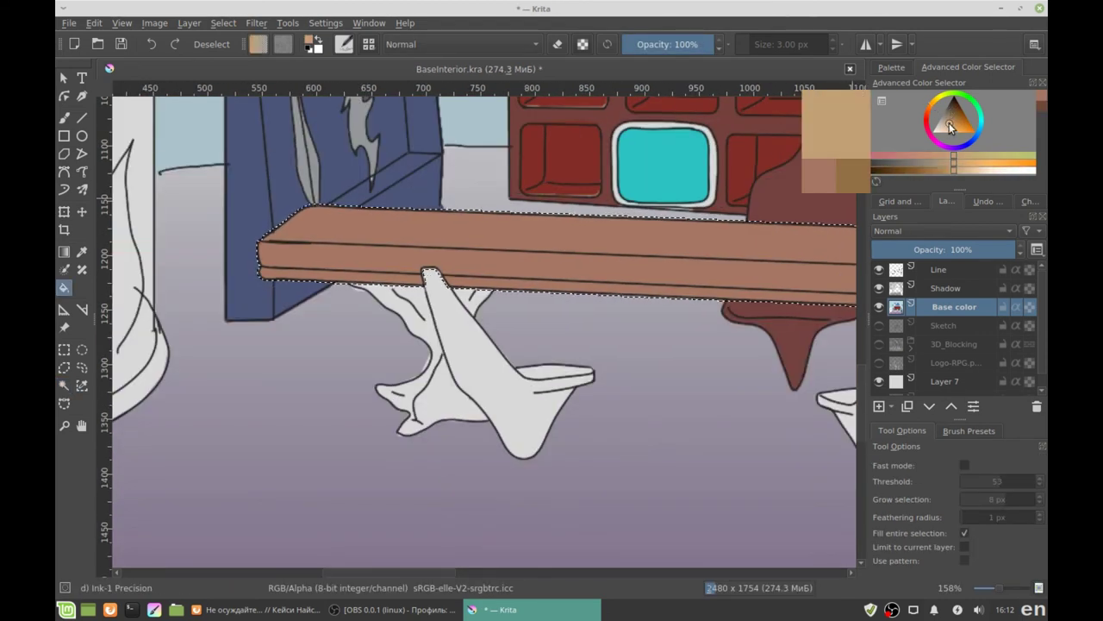
left_click(517, 226)
key("ctrl+s")
Fill the bench's root-like legs brown and the two fin shapes teal
left_click(62, 393)
scroll(624, 263, "up", 2)
scroll(624, 263, "up", 2)
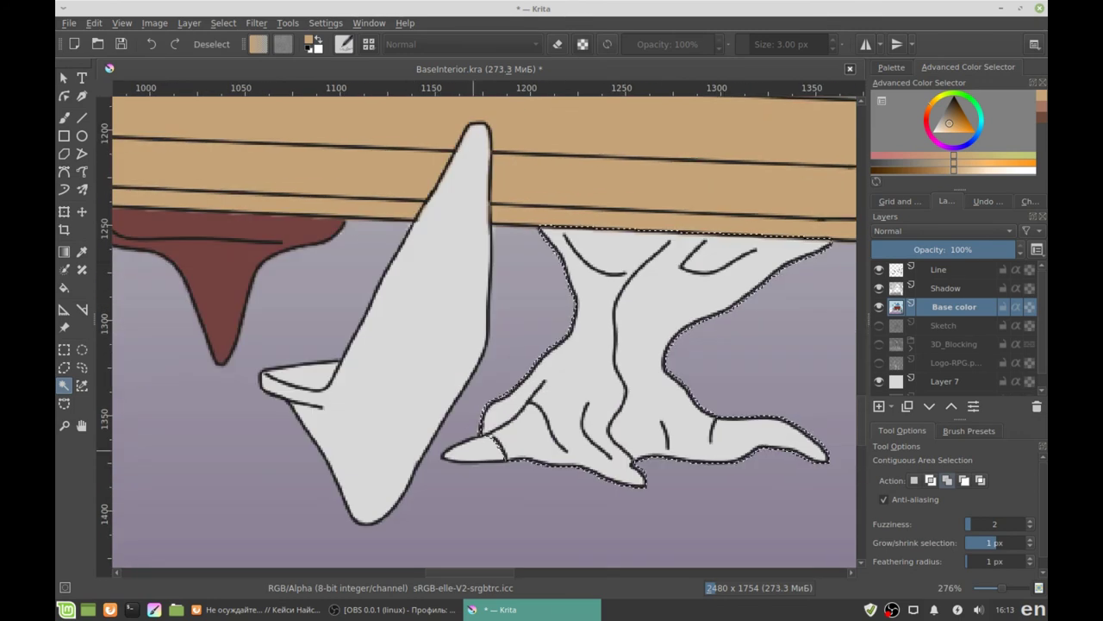
scroll(523, 316, "down", 3)
key("shift+BackSpace")
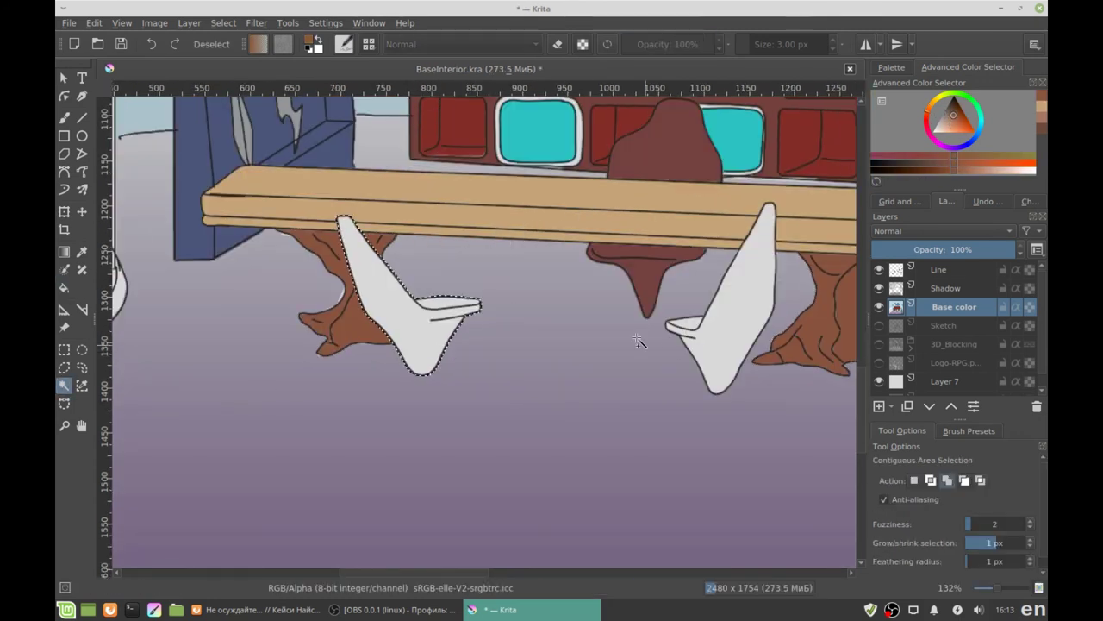
key("f")
key("shift+BackSpace")
Freehand-select two seaweed stalks inside the tank, including the one below the middle fish
key("ctrl+shift+a")
scroll(465, 342, "down", 3)
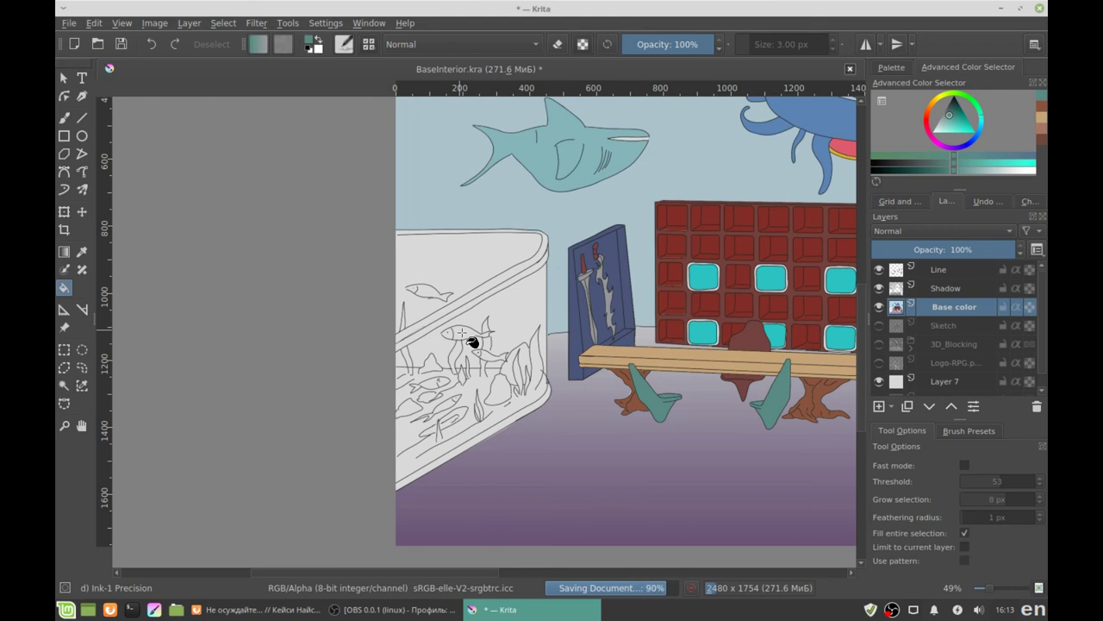
scroll(466, 342, "up", 1)
left_click(82, 367)
scroll(308, 177, "up", 3)
scroll(324, 216, "up", 2)
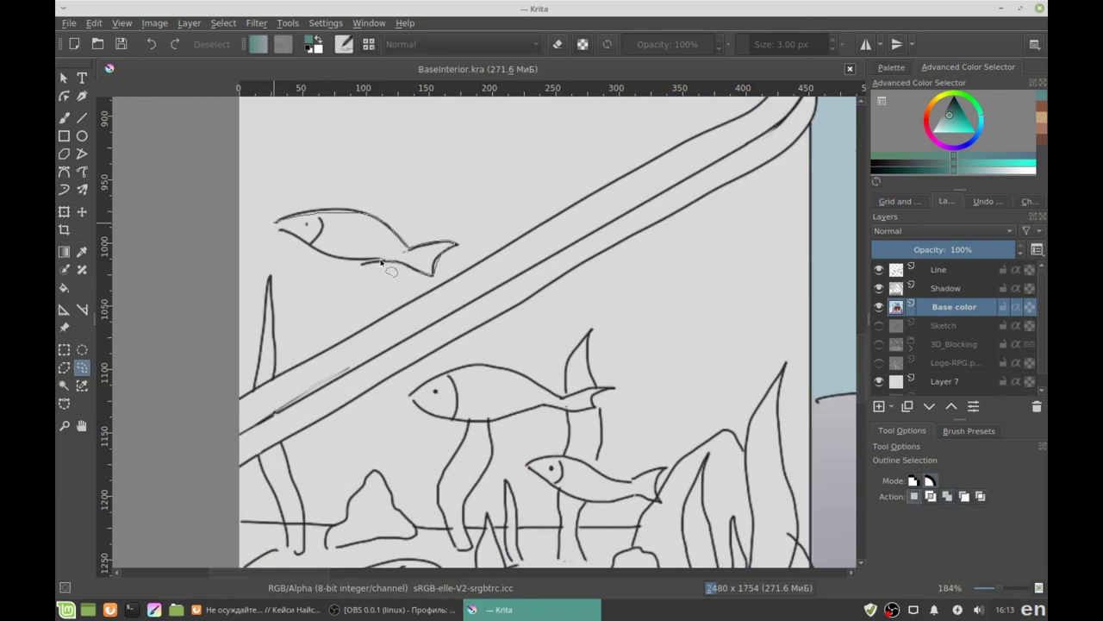
scroll(290, 223, "down", 3)
scroll(339, 263, "right", 3)
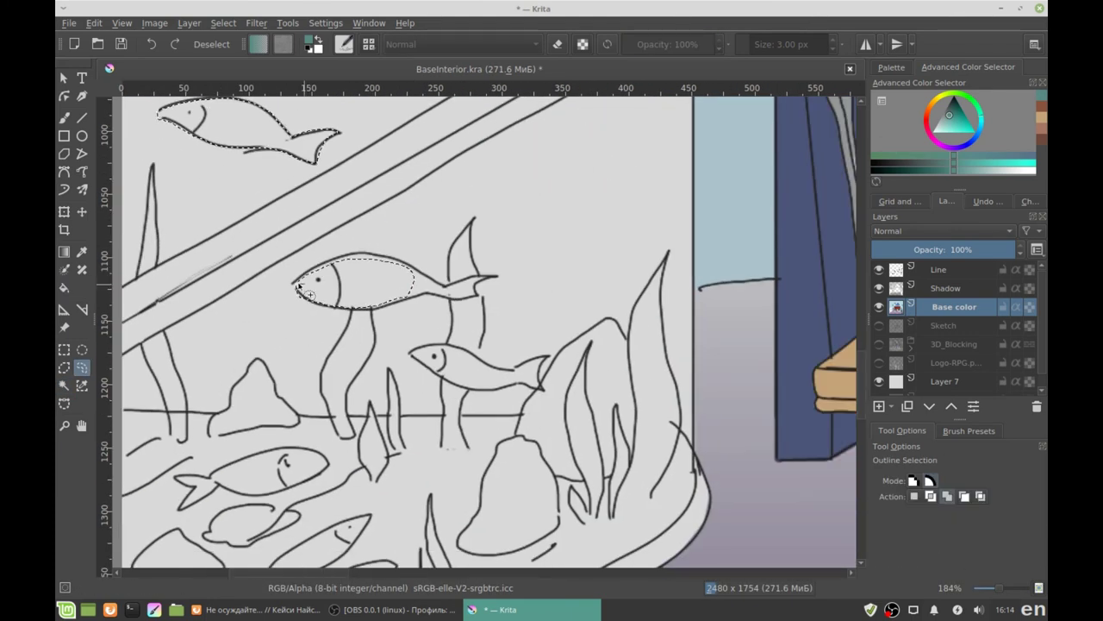
scroll(382, 306, "right", 2)
scroll(397, 289, "down", 3)
scroll(408, 269, "right", 3)
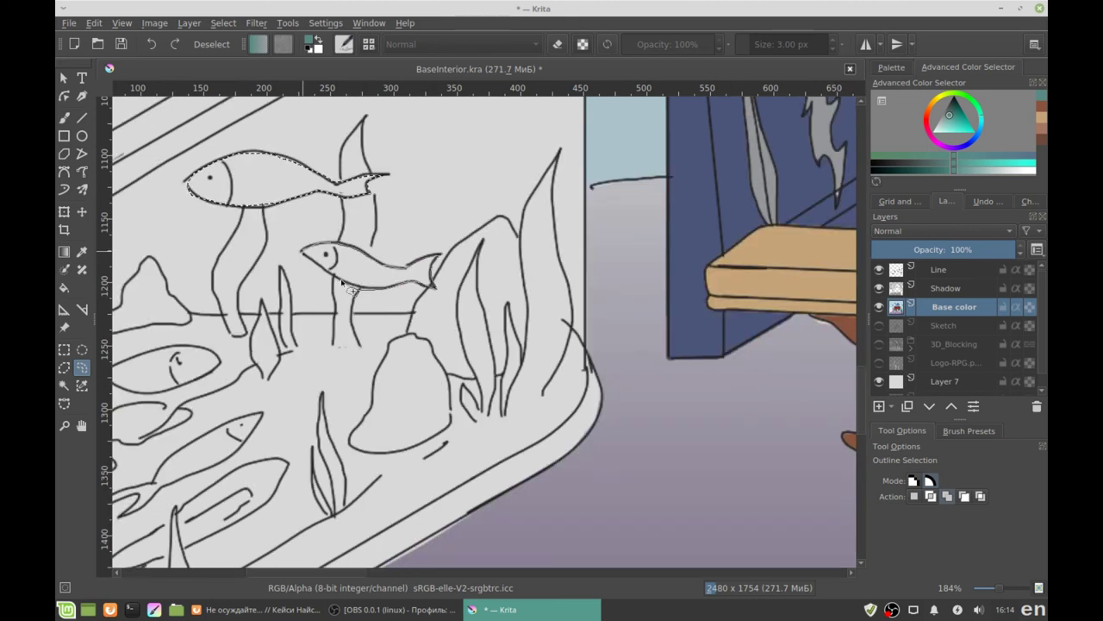
scroll(342, 283, "down", 3)
scroll(296, 345, "left", 4)
scroll(280, 354, "right", 2)
scroll(349, 323, "up", 1)
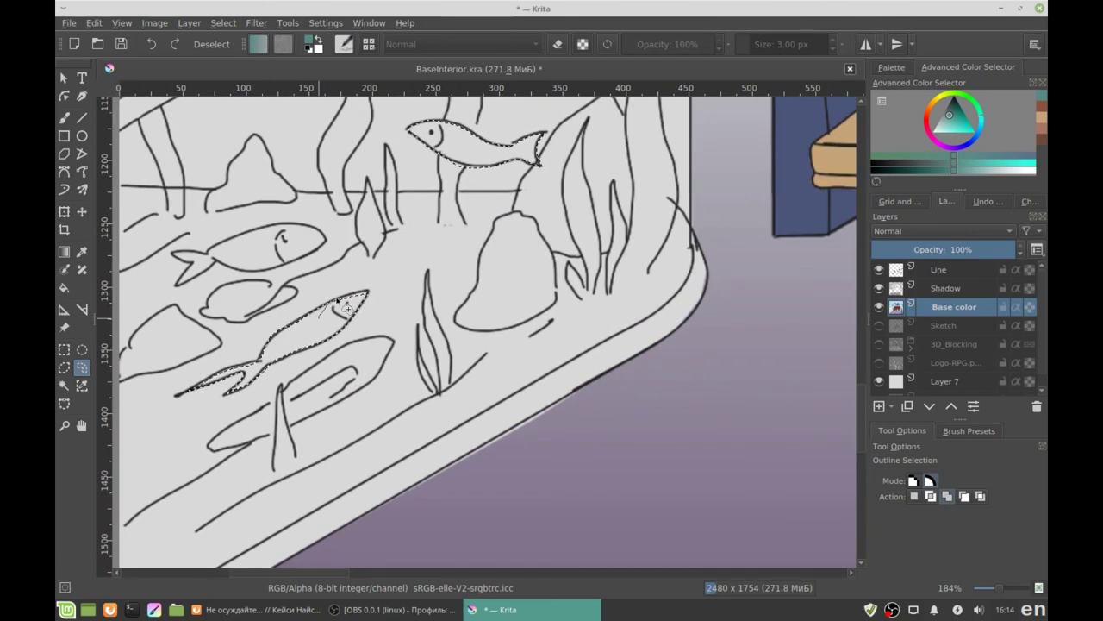
scroll(345, 309, "up", 1)
scroll(345, 309, "left", 3)
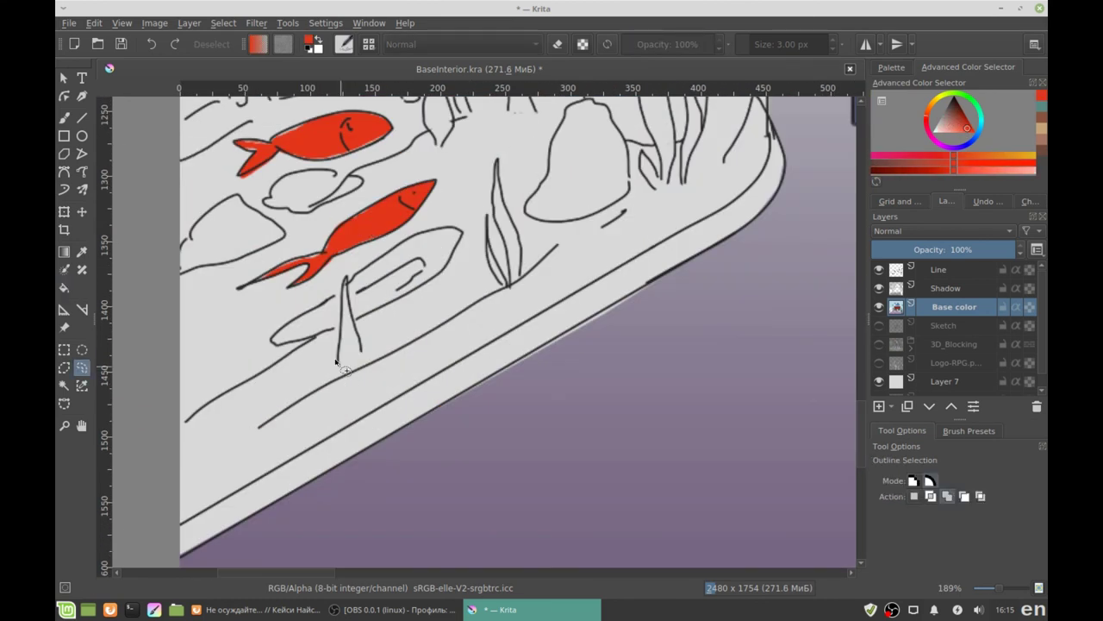
scroll(354, 366, "right", 4)
scroll(371, 371, "up", 3)
left_click_drag(336, 362, 379, 383)
scroll(397, 375, "right", 4)
scroll(405, 371, "up", 3)
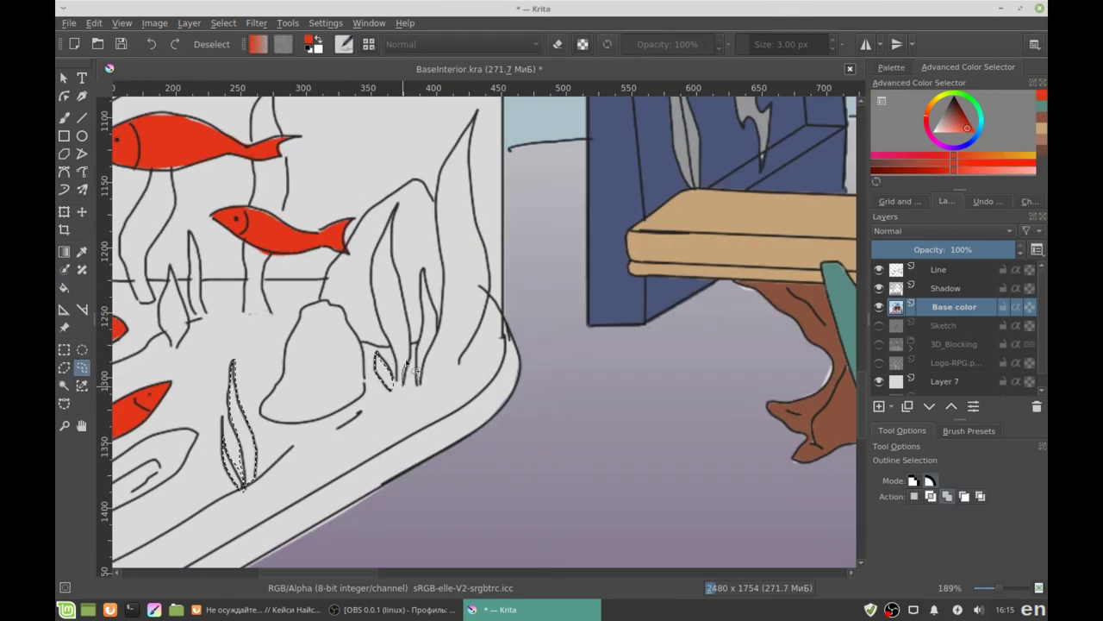
scroll(362, 345, "right", 2)
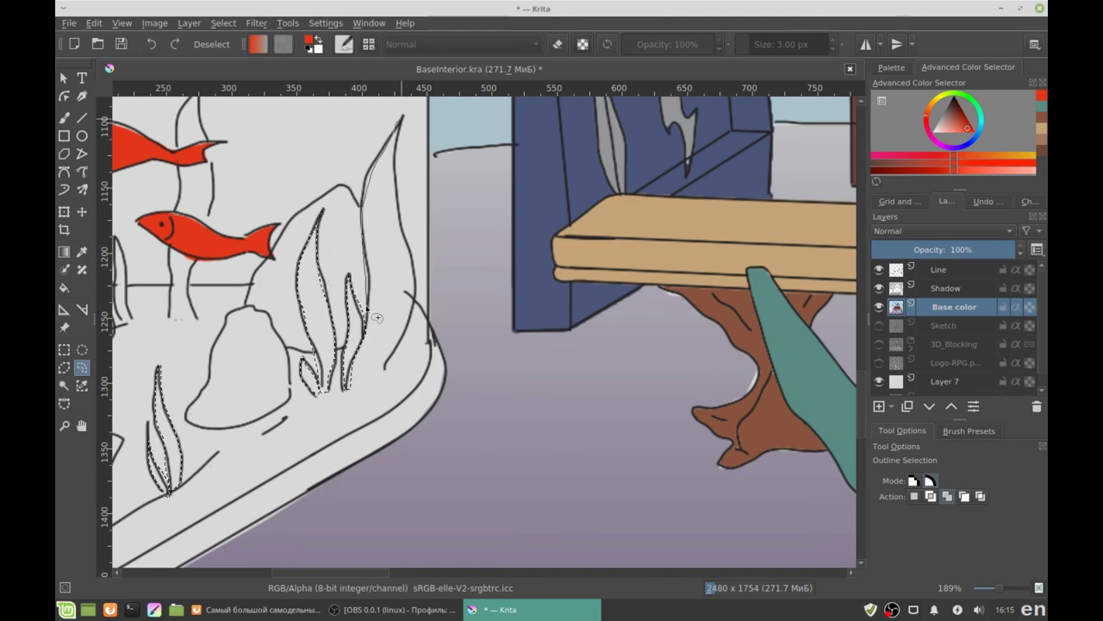
scroll(396, 181, "left", 7)
scroll(414, 258, "up", 4)
left_click_drag(423, 366, 437, 345)
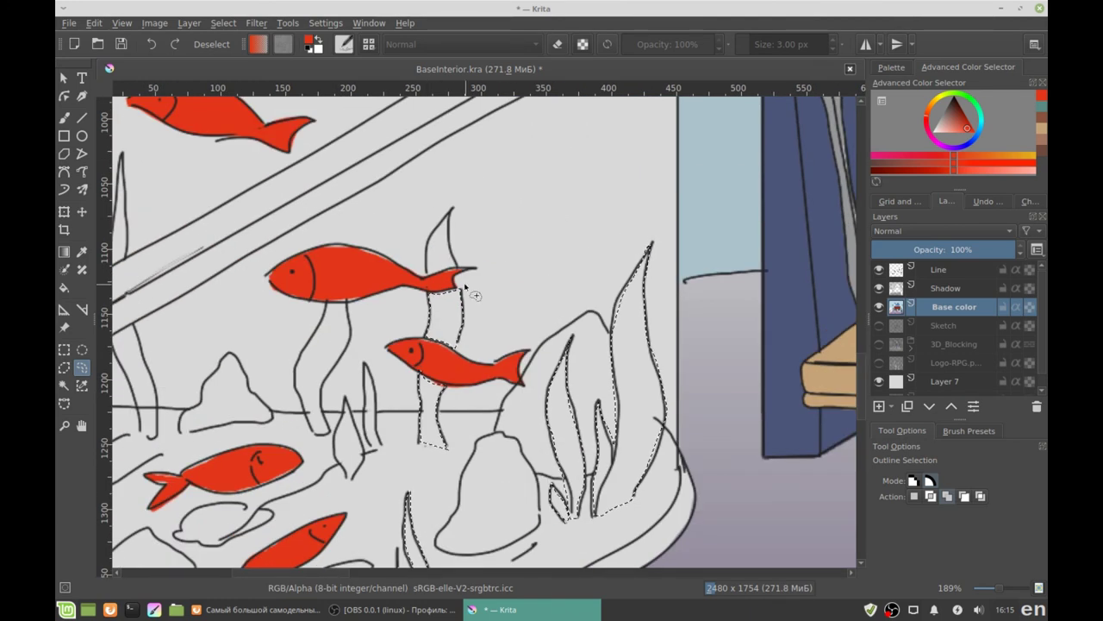
Fill the selected seaweed green and save the drawing
scroll(431, 259, "left", 3)
scroll(388, 301, "down", 2)
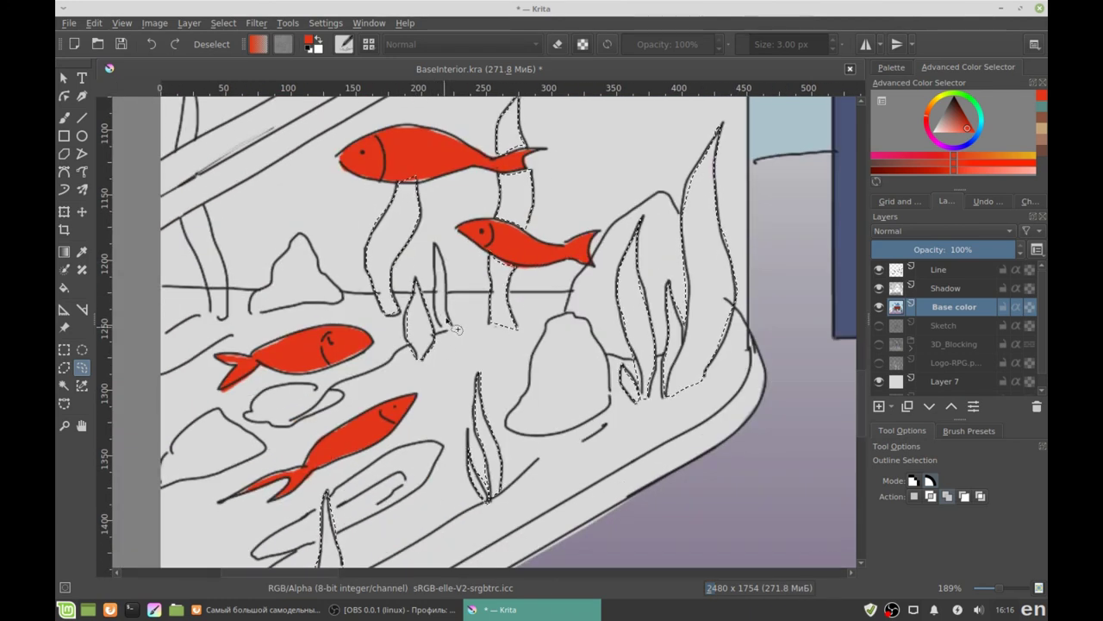
scroll(336, 367, "left", 2)
scroll(371, 293, "down", 4)
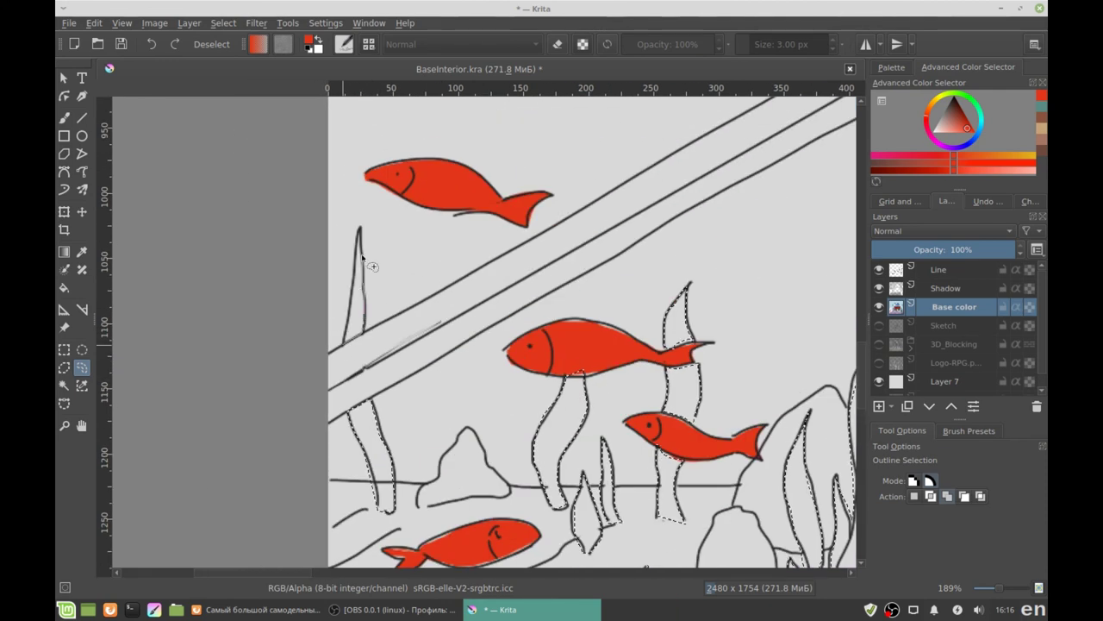
scroll(371, 293, "down", 3)
key("f")
left_click(978, 116)
left_click(505, 302)
key("ctrl+s")
Outline the large, left and small rocks and fill them dark navy
key("o")
scroll(495, 289, "up", 4)
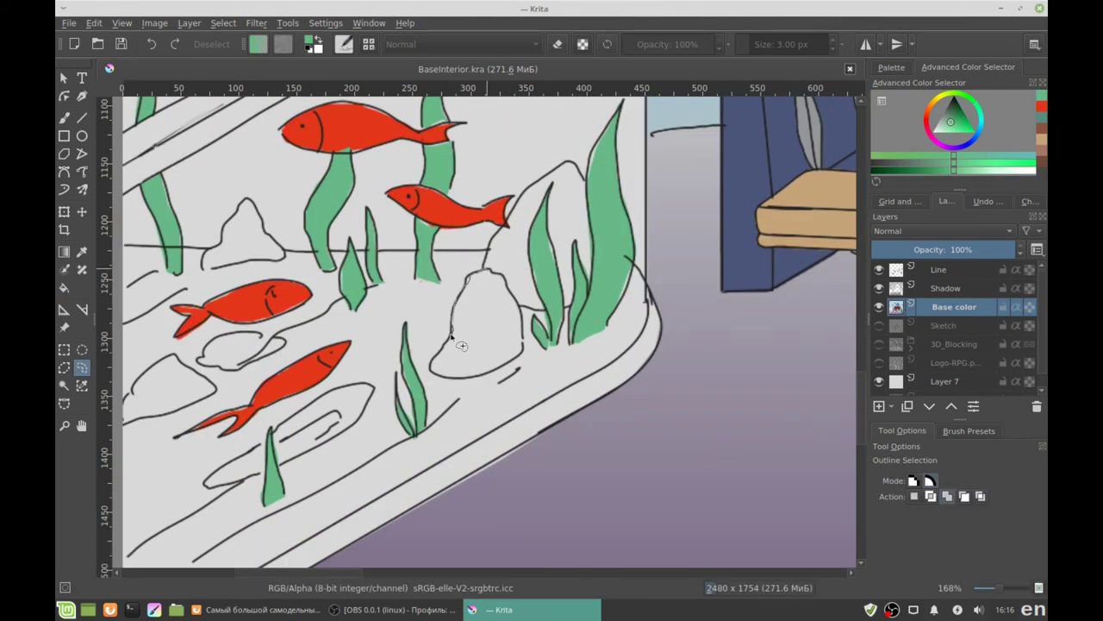
mouse_move(505, 273)
left_mouse_down()
mouse_move(473, 477)
mouse_move(381, 324)
left_mouse_up()
mouse_move(388, 364)
left_mouse_down()
mouse_move(367, 396)
mouse_move(479, 337)
left_mouse_up()
left_click_drag(264, 387, 237, 414)
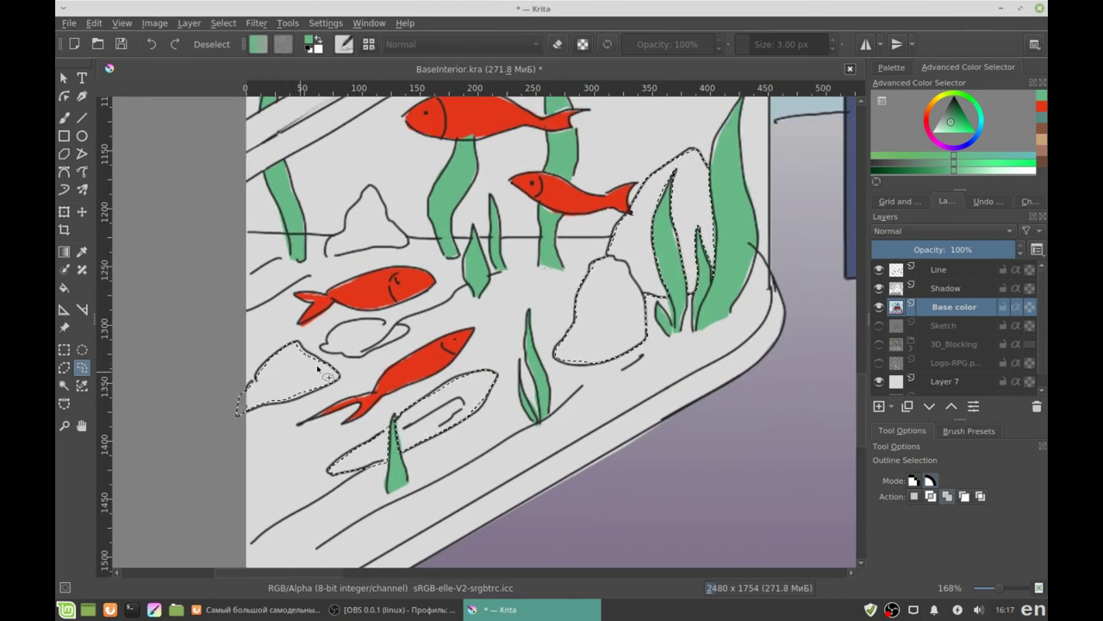
left_click_drag(377, 333, 379, 336)
key("shift+BackSpace")
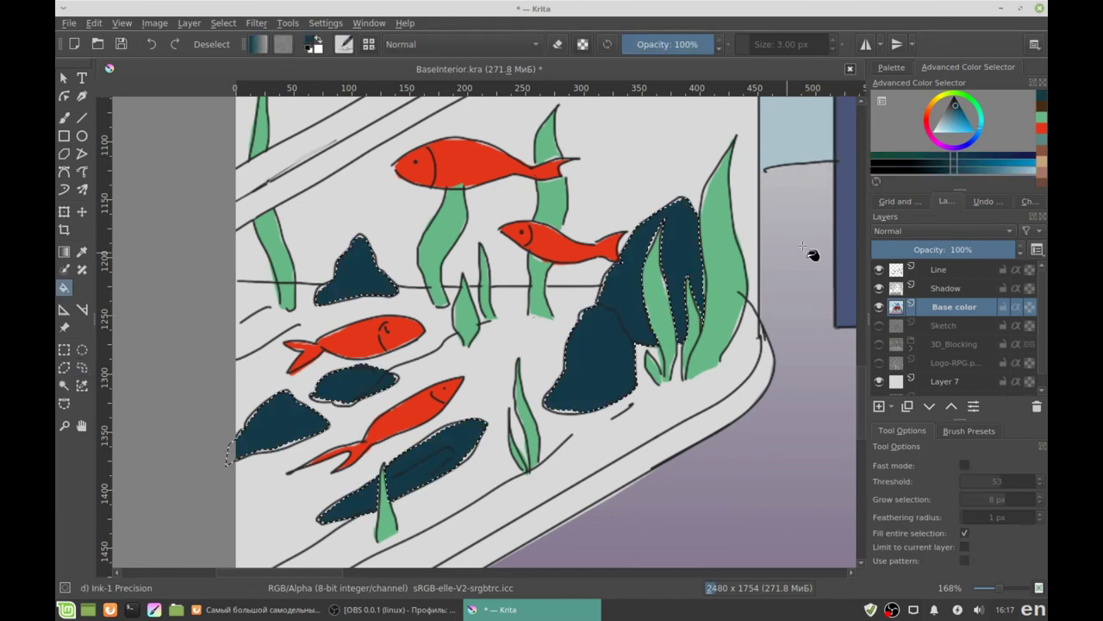
key("ctrl+shift+a")
Polygon-select the lower and upper areas of the tank
scroll(813, 249, "down", 3)
scroll(511, 347, "up", 5)
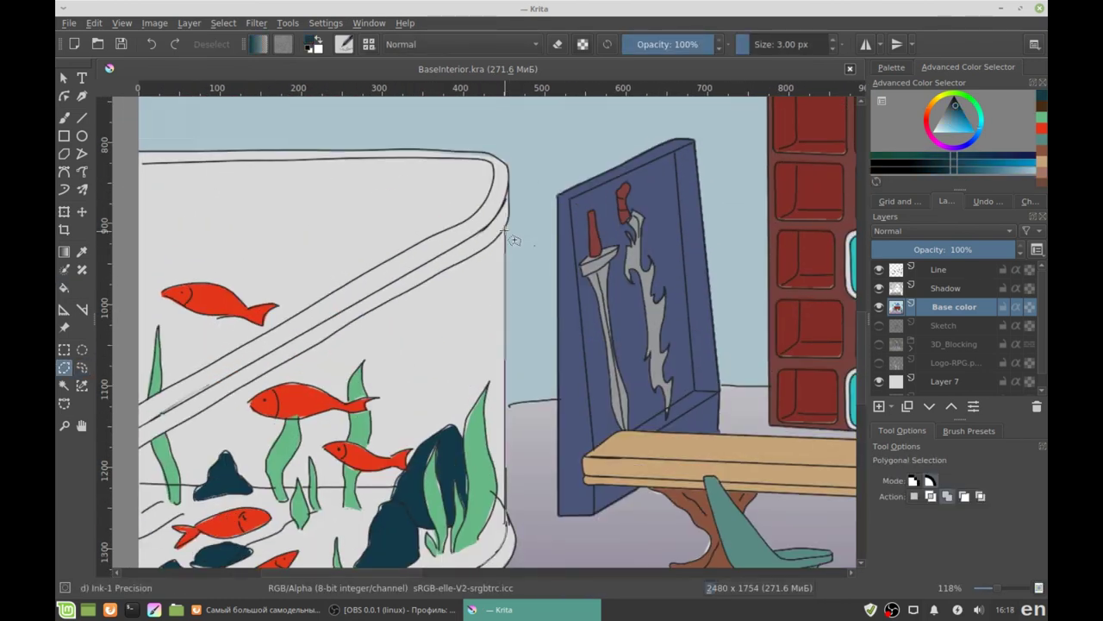
scroll(511, 347, "down", 5)
scroll(546, 247, "up", 5)
double_click(546, 247)
left_click(619, 143)
left_click(250, 146)
double_click(259, 388)
Fill the tank selection with light-blue water at 47% opacity
left_click(950, 117)
key("shift+BackSpace")
key("ctrl+s")
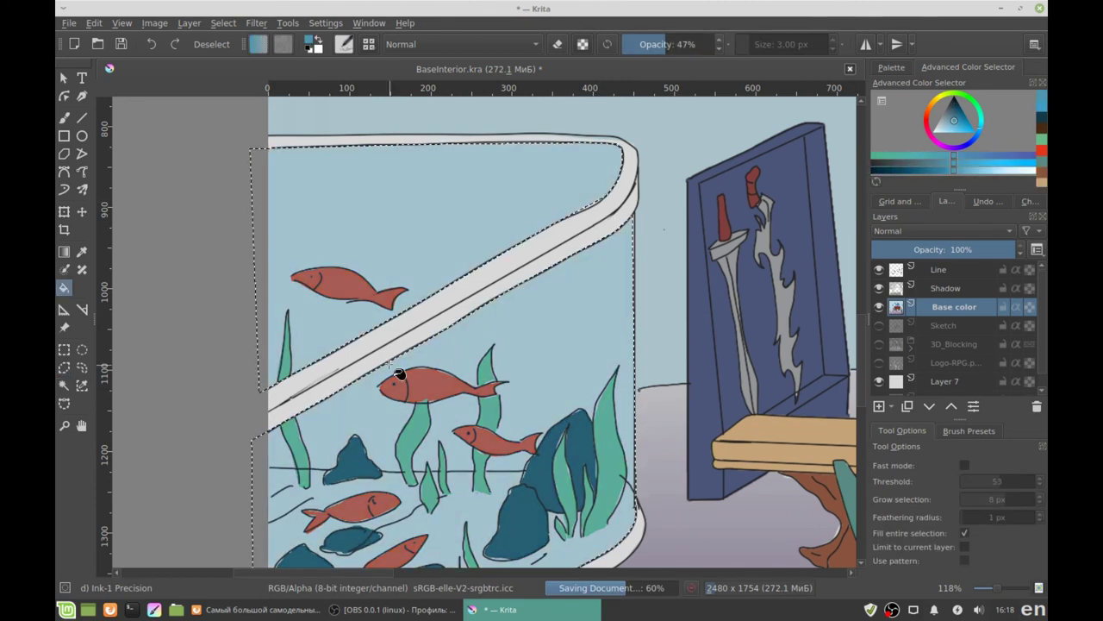
left_click(82, 366)
scroll(418, 226, "down", 3)
scroll(418, 226, "up", 2)
scroll(418, 226, "down", 5)
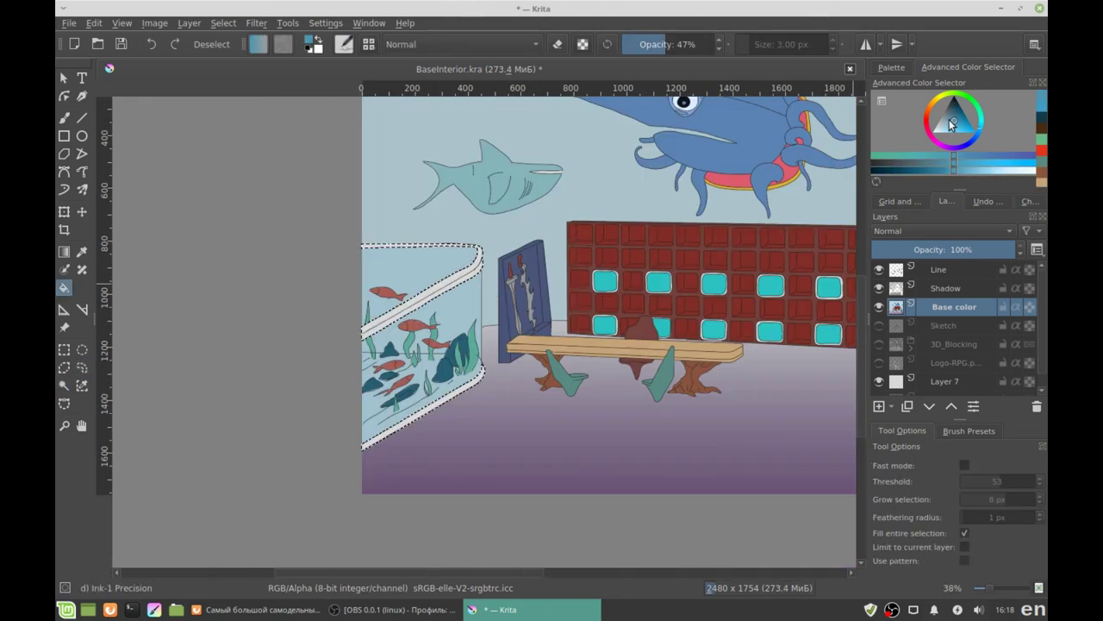
scroll(417, 308, "up", 3)
scroll(428, 277, "up", 3)
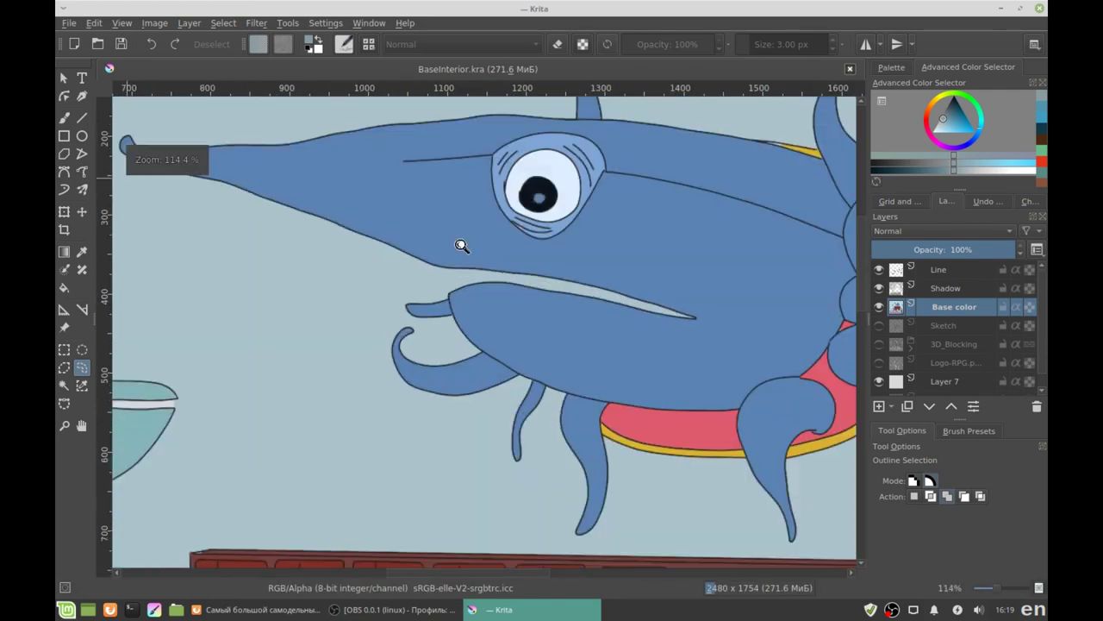
scroll(458, 244, "up", 1)
Insert a new Accent layer and move it below the Line layer
key("Insert")
key("b")
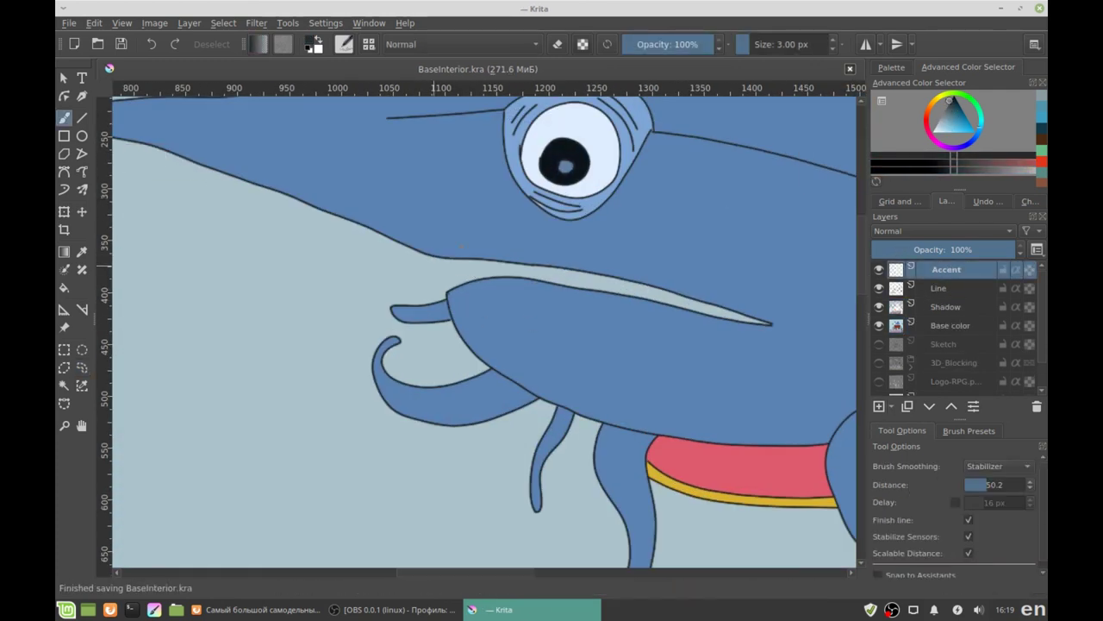
scroll(451, 265, "up", 2)
key("ctrl+Page_Down")
Brush pointed zigzag teeth along the catfish's upper jaw out to its tip
mouse_move(436, 251)
left_mouse_down()
mouse_move(569, 265)
mouse_move(498, 249)
mouse_move(571, 251)
mouse_move(586, 269)
left_mouse_up()
mouse_move(586, 269)
left_mouse_down()
mouse_move(548, 262)
mouse_move(595, 279)
left_mouse_up()
mouse_move(595, 279)
left_mouse_down()
mouse_move(569, 272)
mouse_move(620, 279)
left_mouse_up()
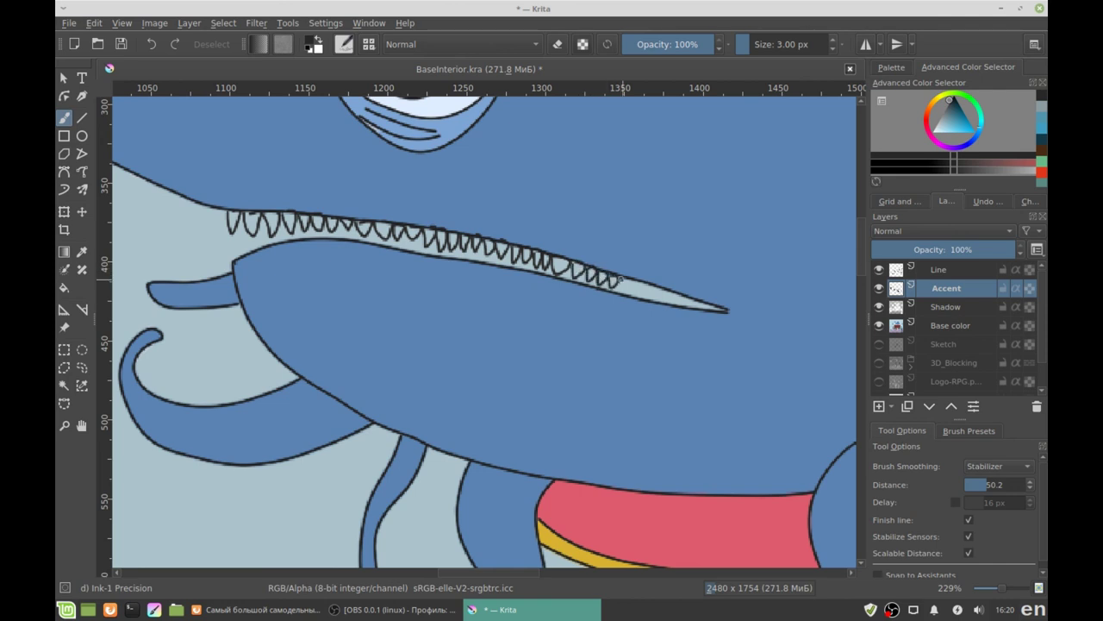